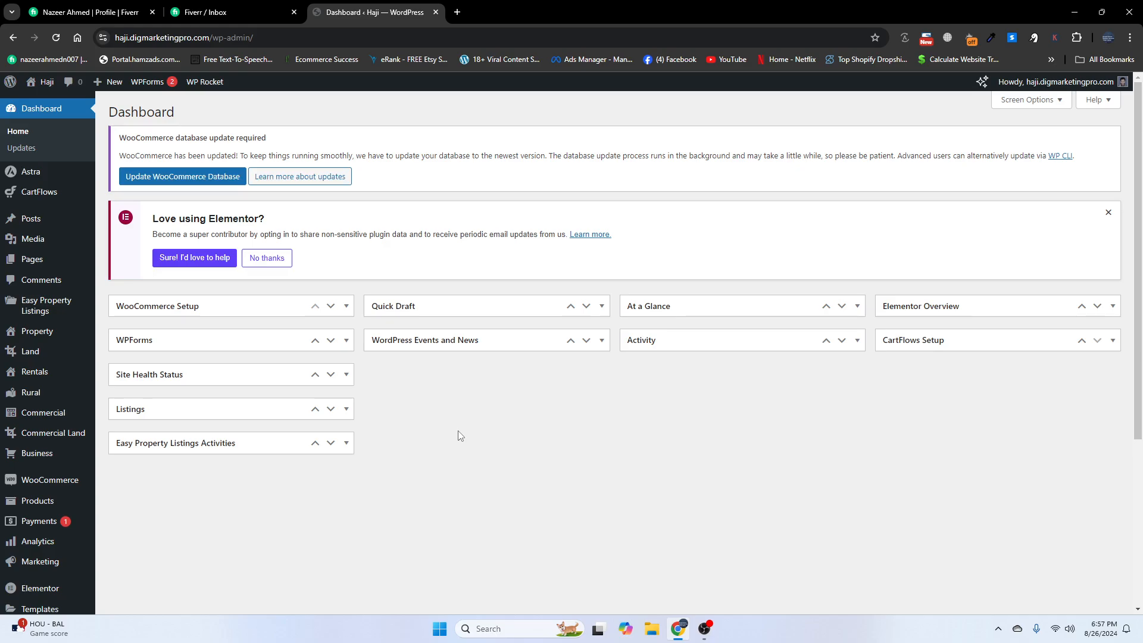
# - Open the Haji site in a new tab from the admin-bar Visit Site link and switch to it
pyautogui.moveTo(39, 83)
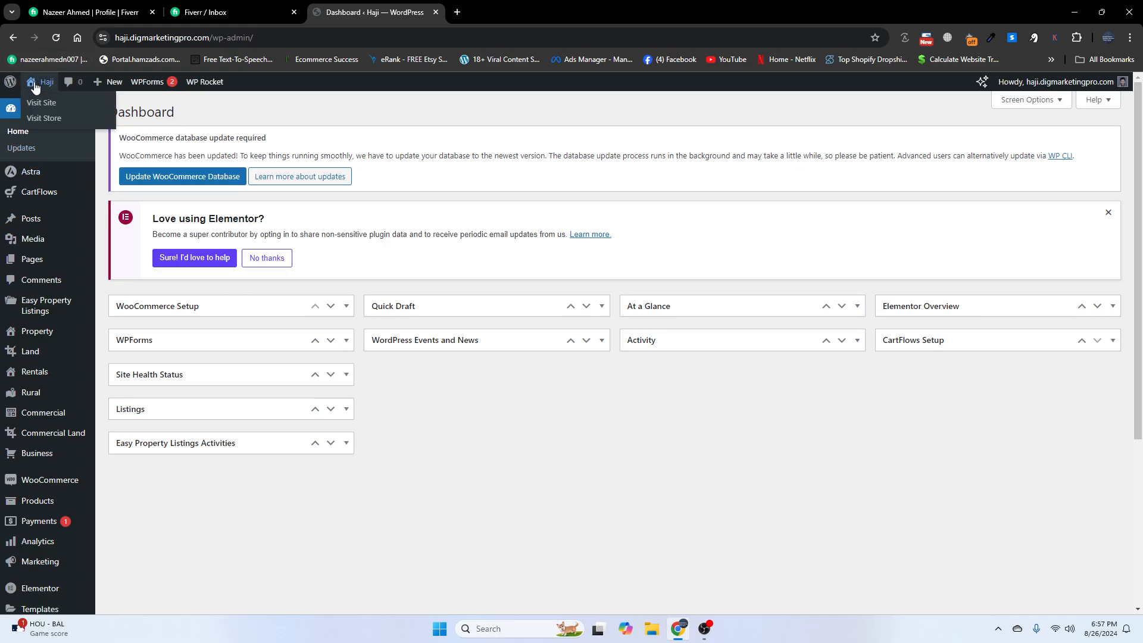
pyautogui.rightClick(40, 104)
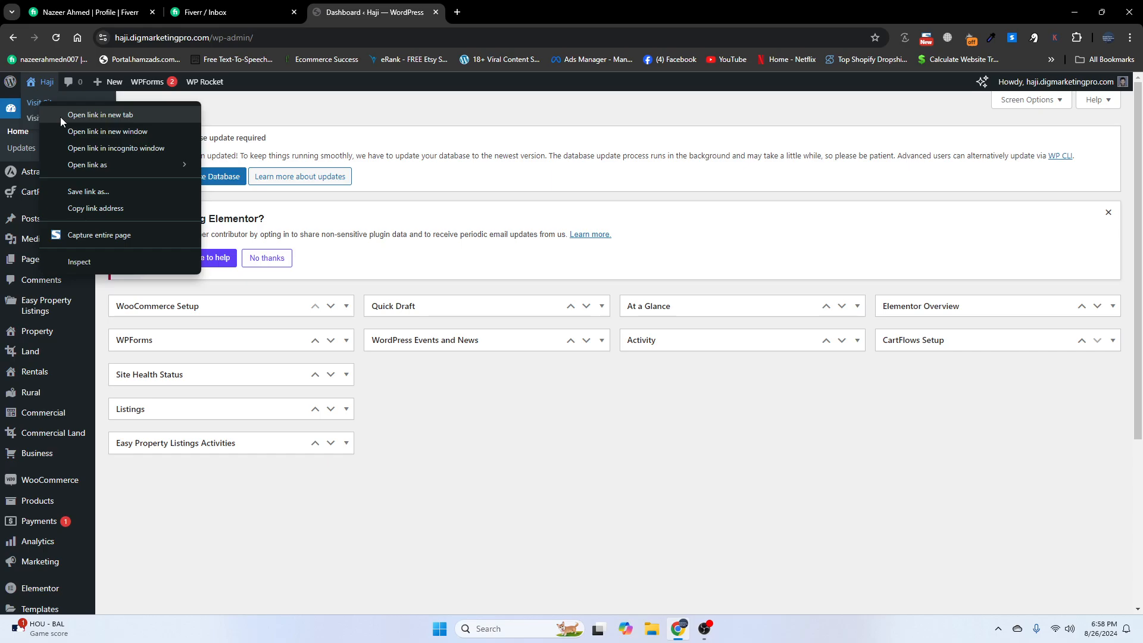
pyautogui.click(62, 116)
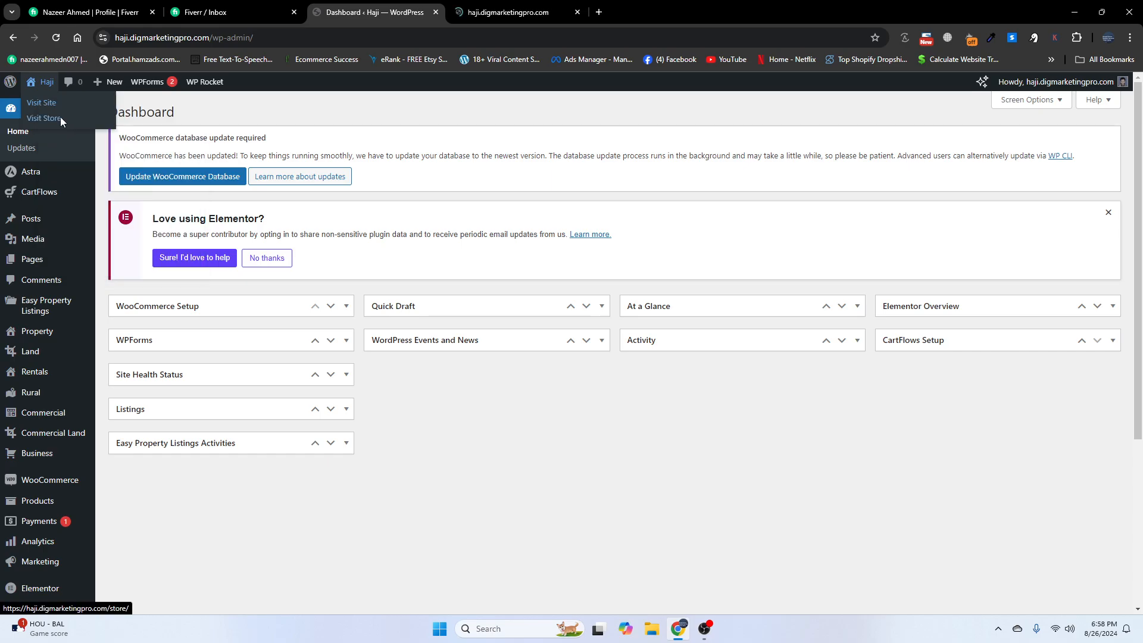
pyautogui.click(481, 14)
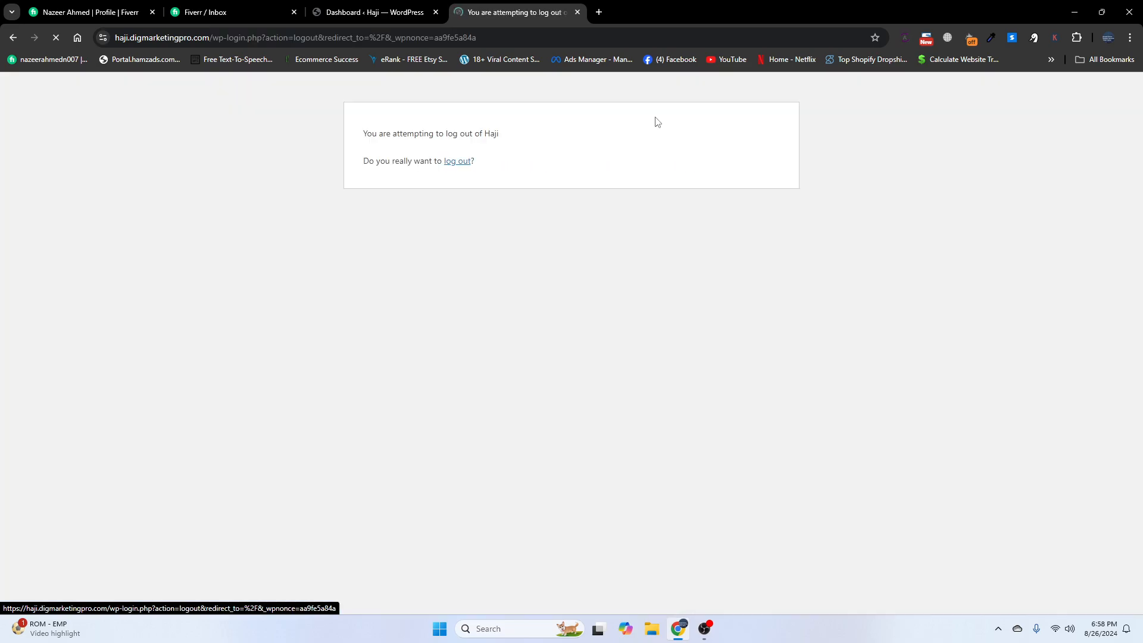
# - Log out of Haji and preview the Sign Up popup from the top bar's Register link
pyautogui.click(459, 160)
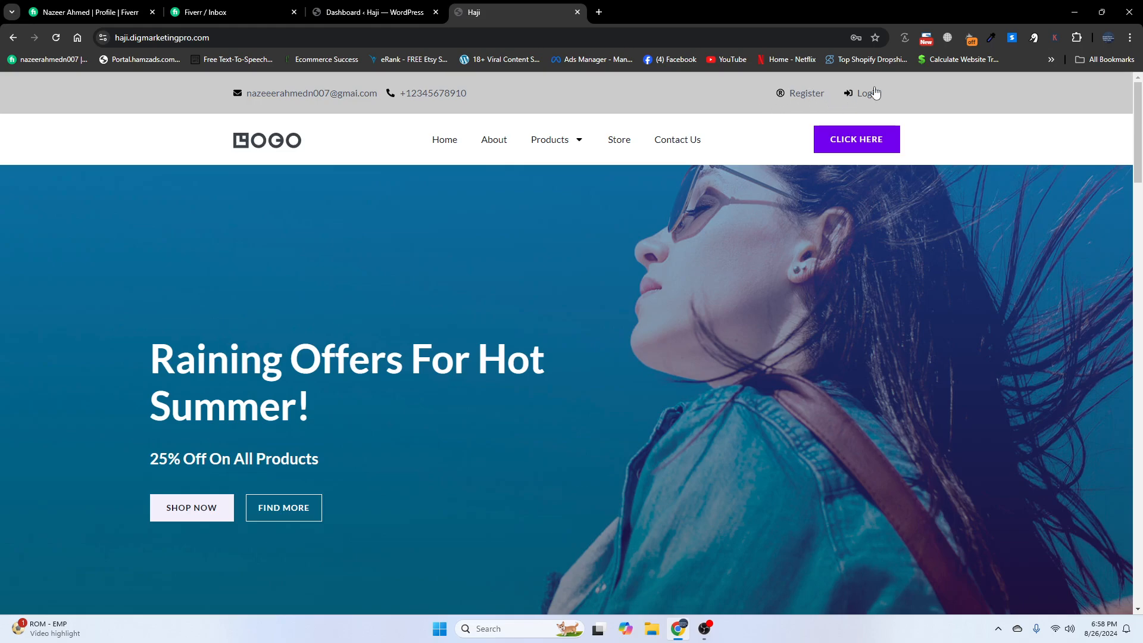
pyautogui.click(800, 93)
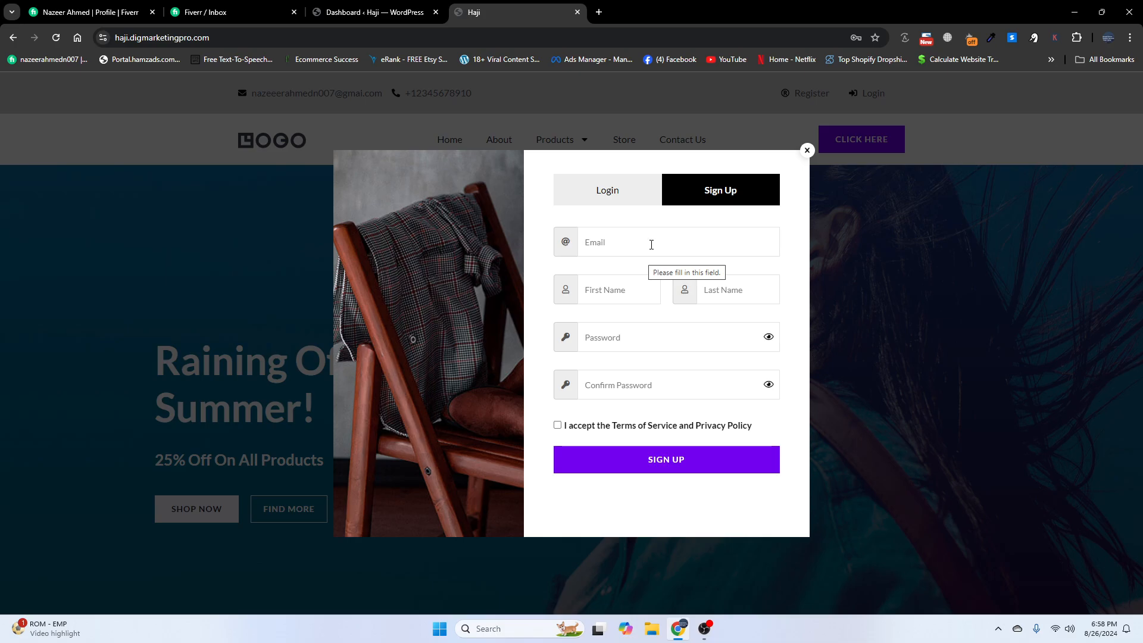
pyautogui.click(807, 151)
# - Sign back in through the Login popup, then return to the dashboard tab
pyautogui.click(869, 94)
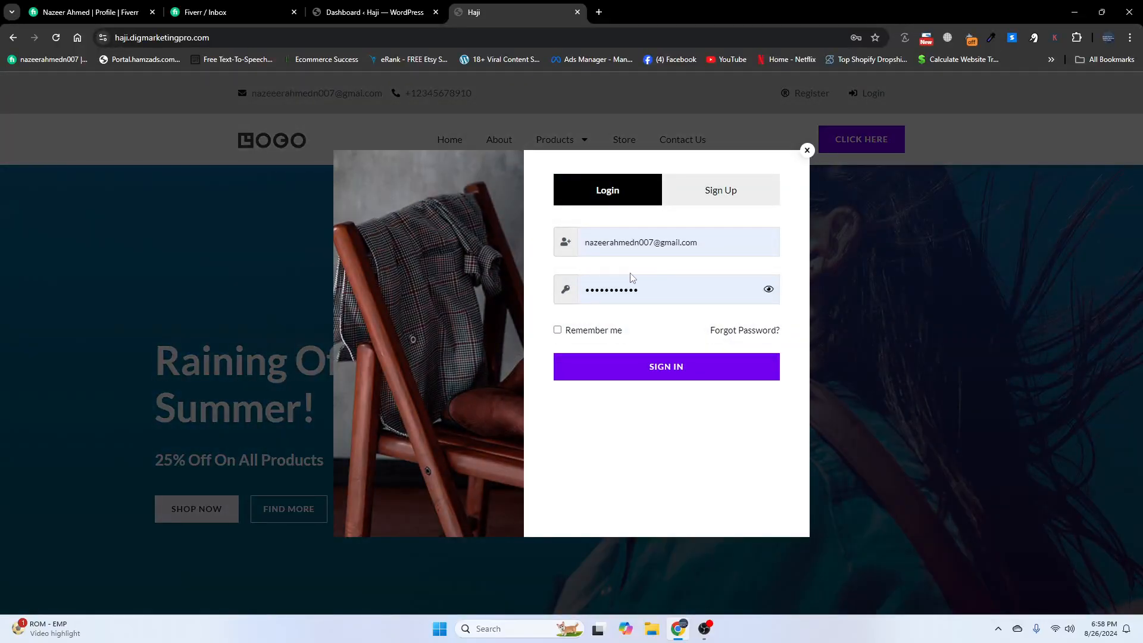
pyautogui.click(606, 377)
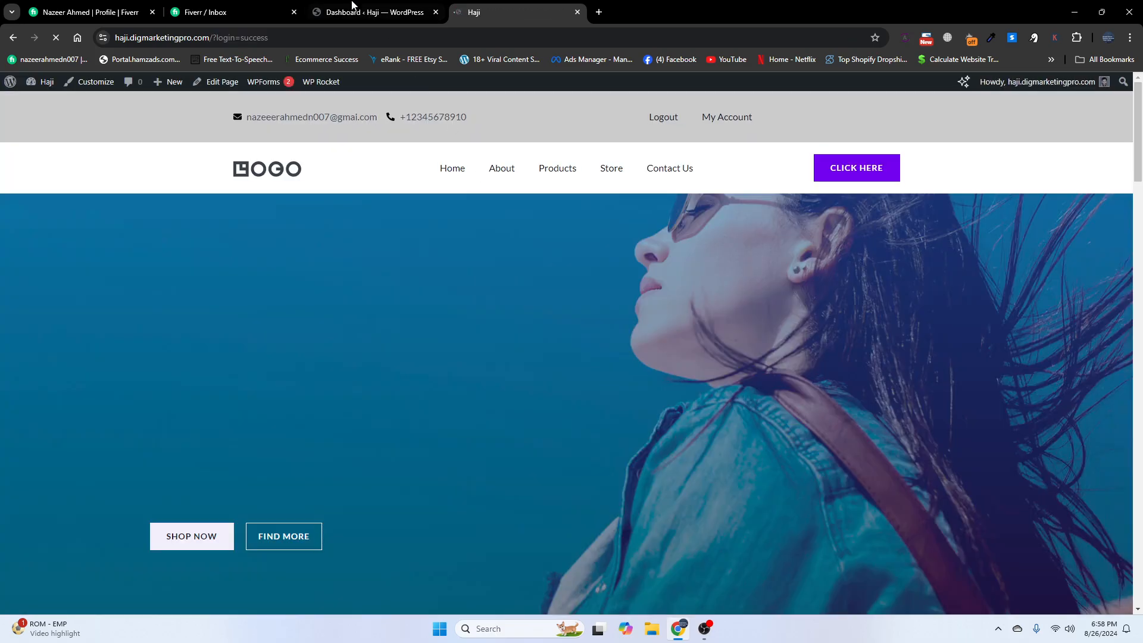
pyautogui.click(329, 6)
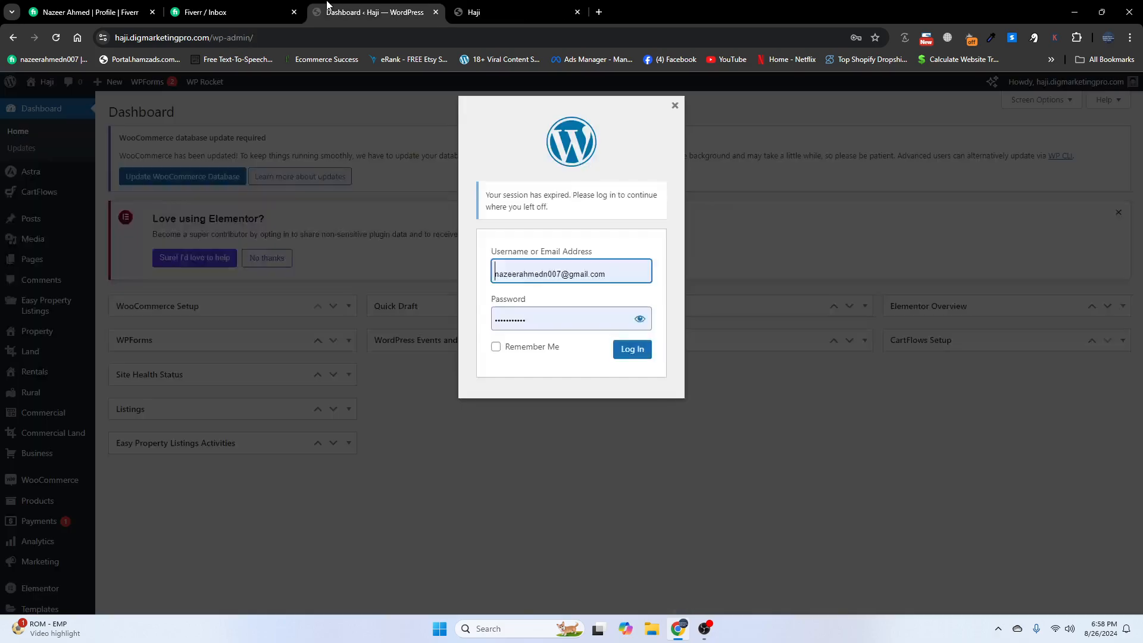
# - Log back into the expired dashboard session and go to Plugins > Add New Plugin
pyautogui.click(630, 350)
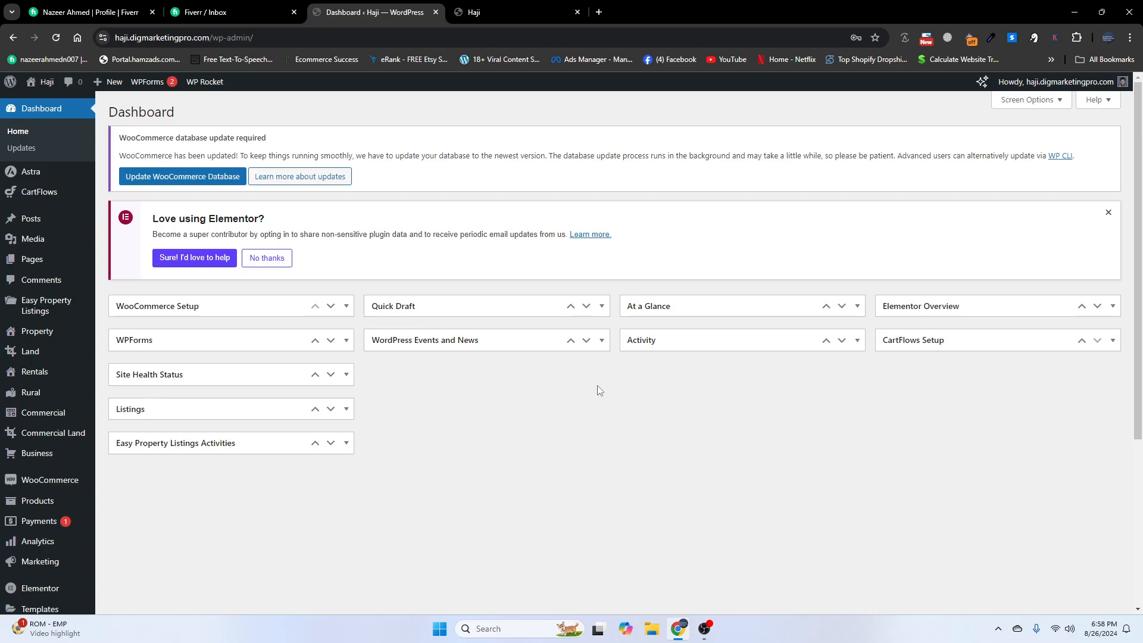
pyautogui.scroll(-4, 46, 366)
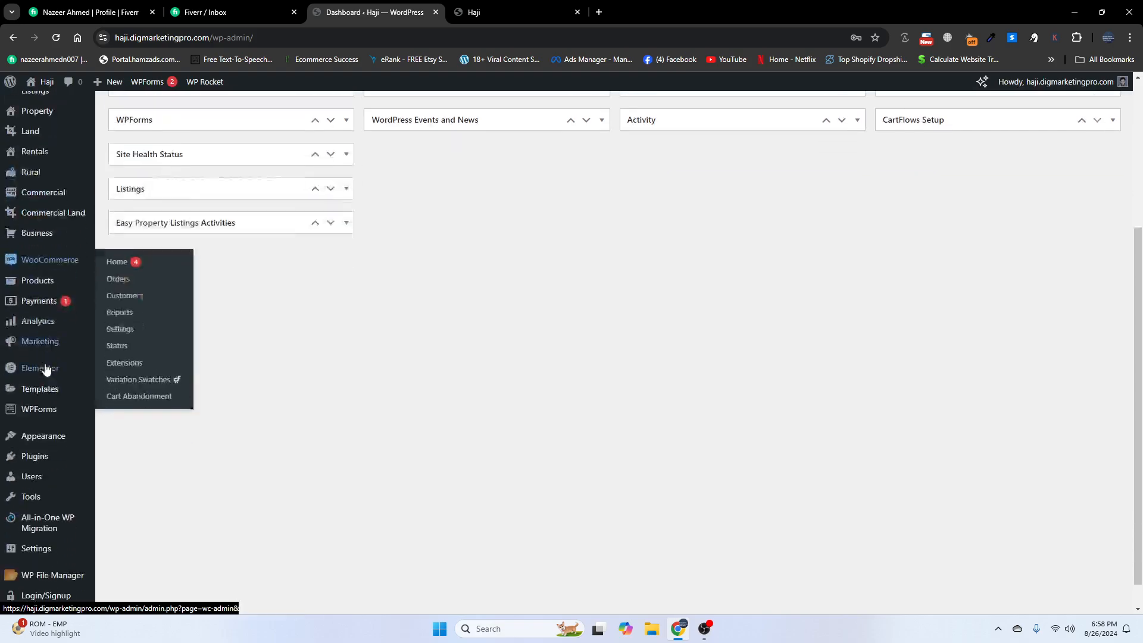
pyautogui.scroll(-1, 48, 381)
pyautogui.moveTo(43, 427)
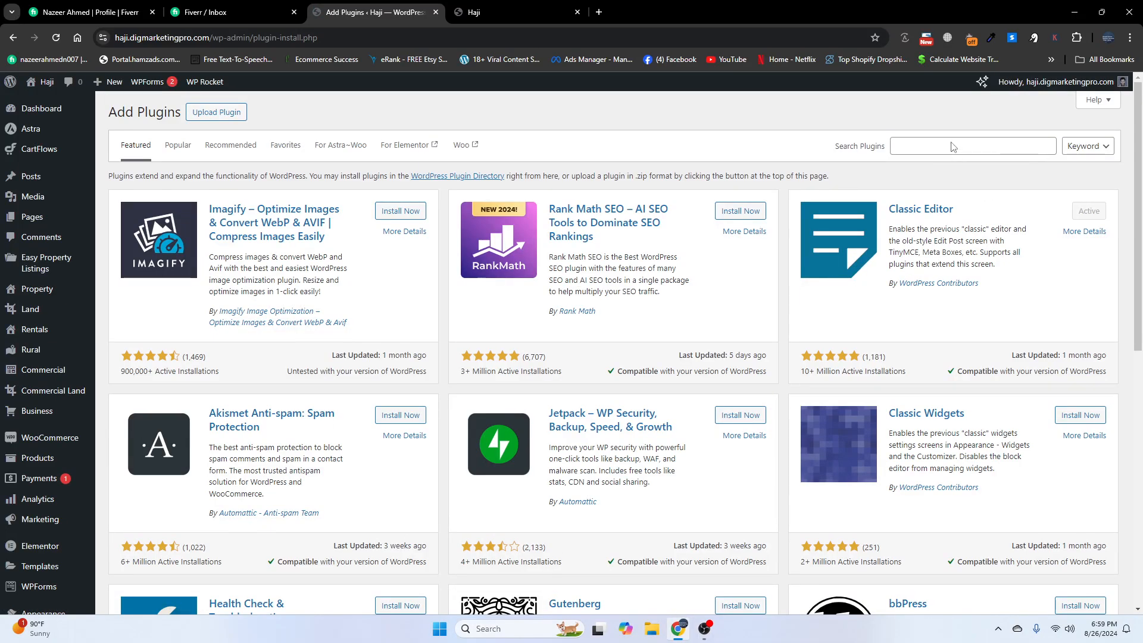
# - Search the plugin directory for 'login popup' and browse the results
pyautogui.click(950, 147)
pyautogui.write('login p')
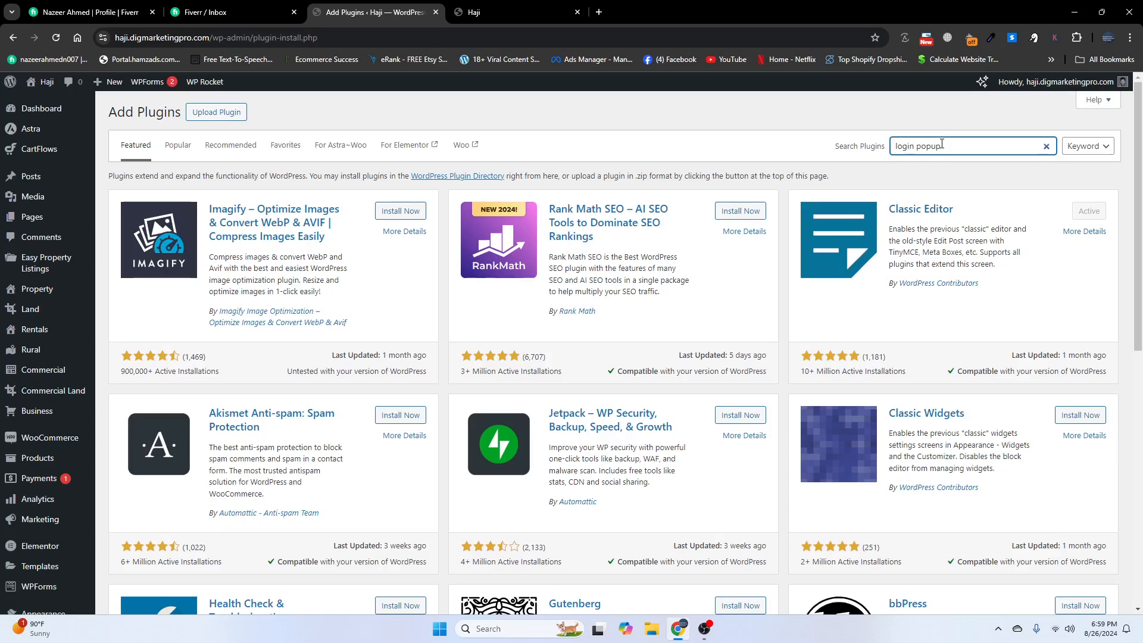
pyautogui.write('opup')
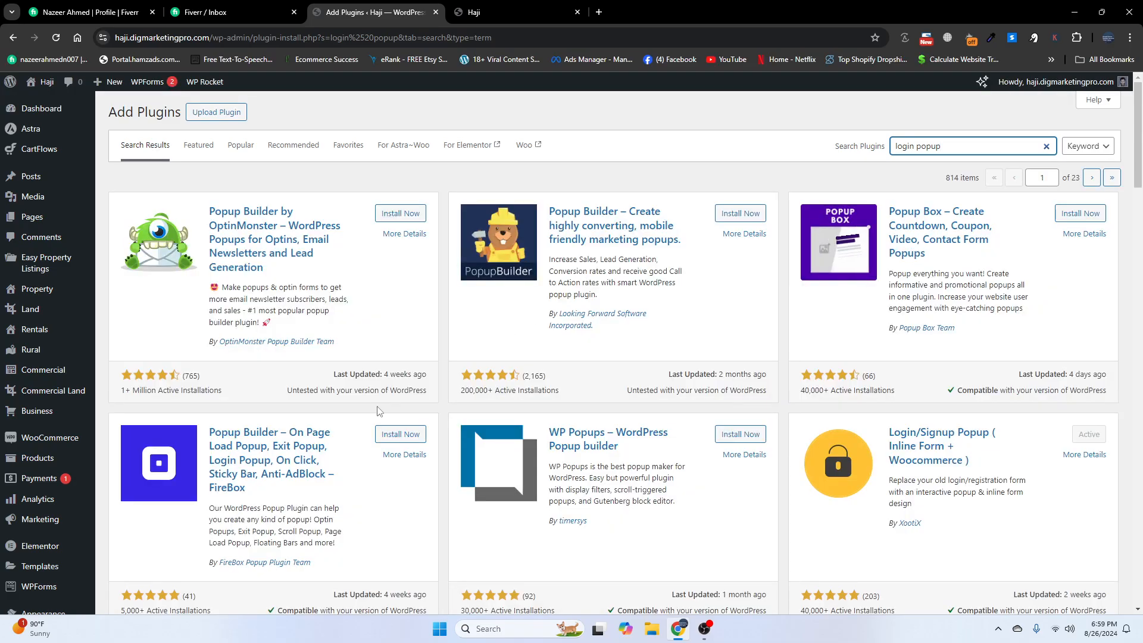
pyautogui.scroll(-4, 360, 429)
pyautogui.scroll(-4, 360, 429)
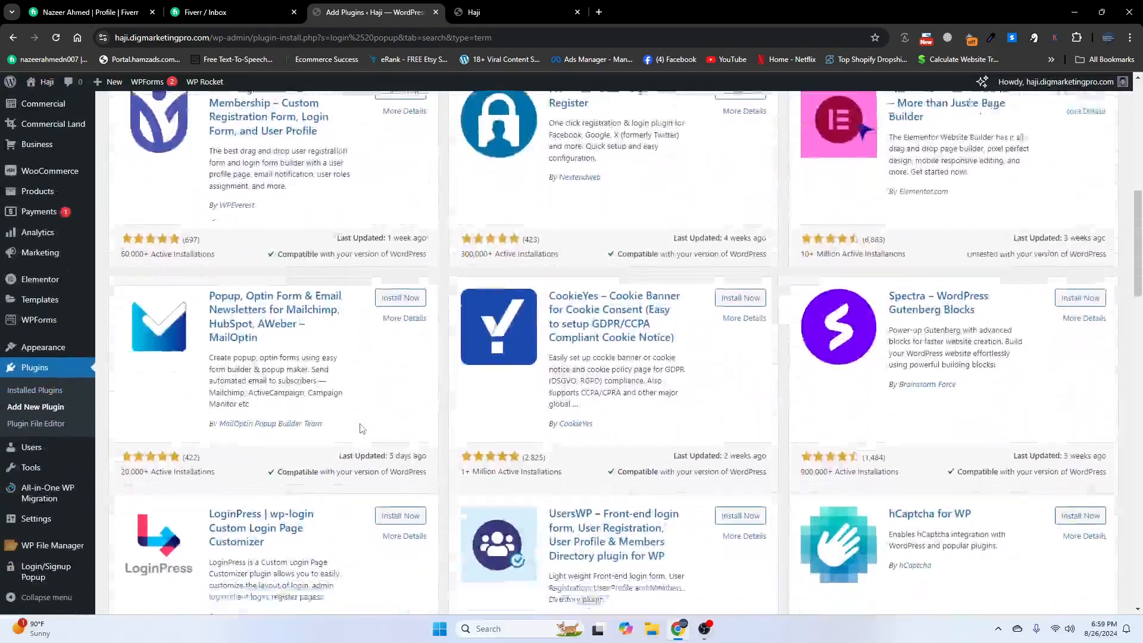
pyautogui.scroll(7, 369, 441)
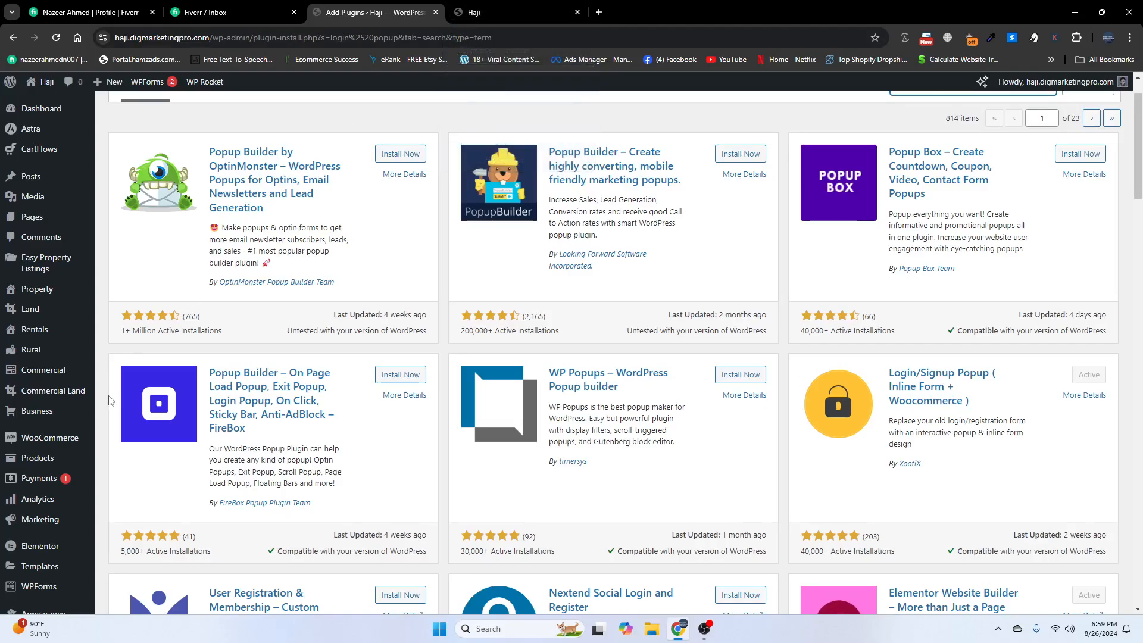
# - View Installed Plugins, where Login/Signup Popup 2.7.3 is active
pyautogui.moveTo(71, 456)
pyautogui.scroll(-3, 71, 456)
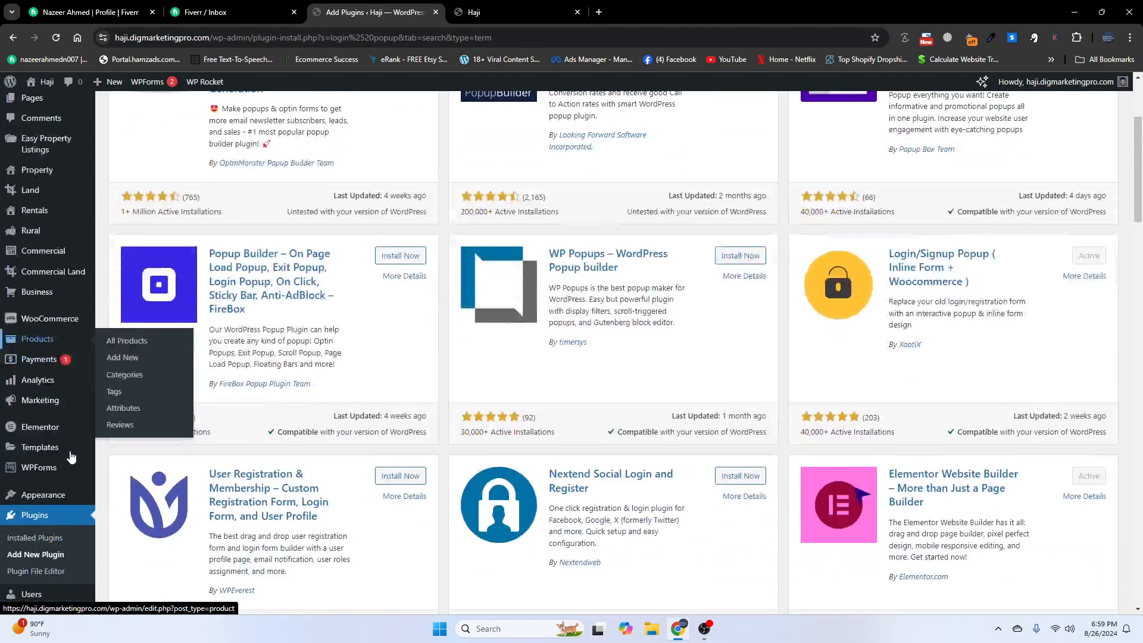
pyautogui.click(53, 454)
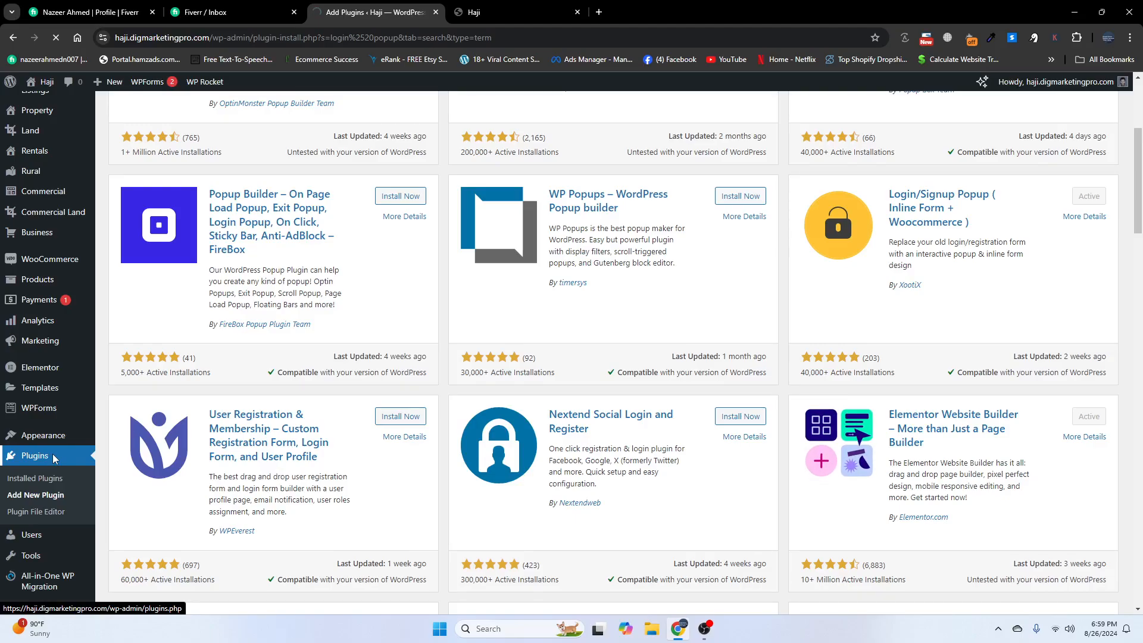
pyautogui.scroll(-5, 248, 521)
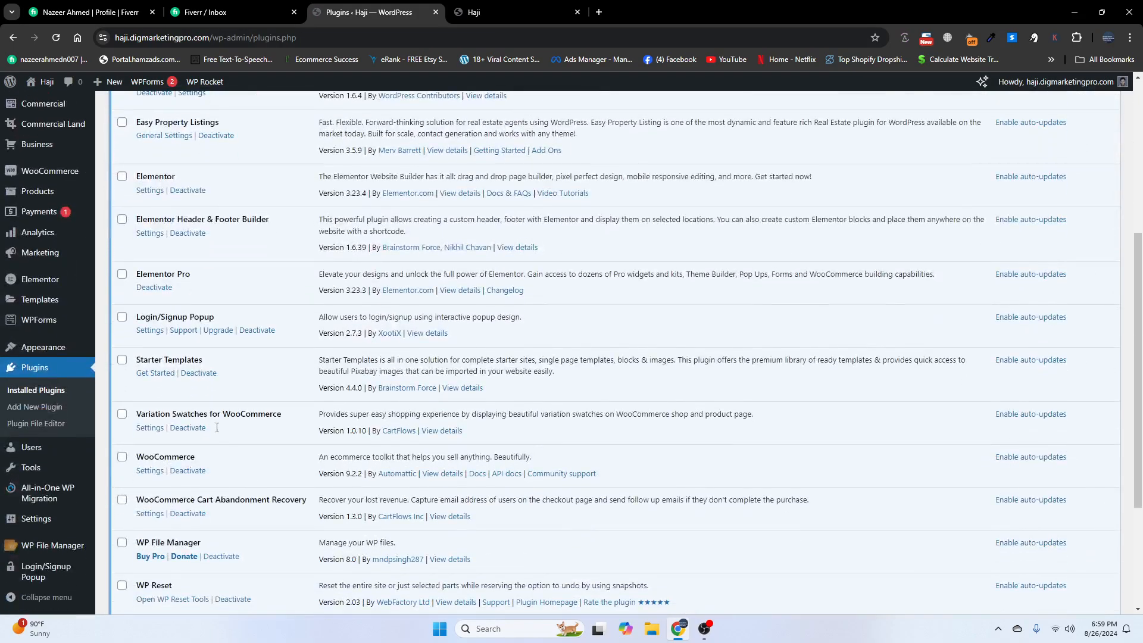
# - Review the Login/Signup Popup General settings, then switch to its Style tab
pyautogui.click(150, 331)
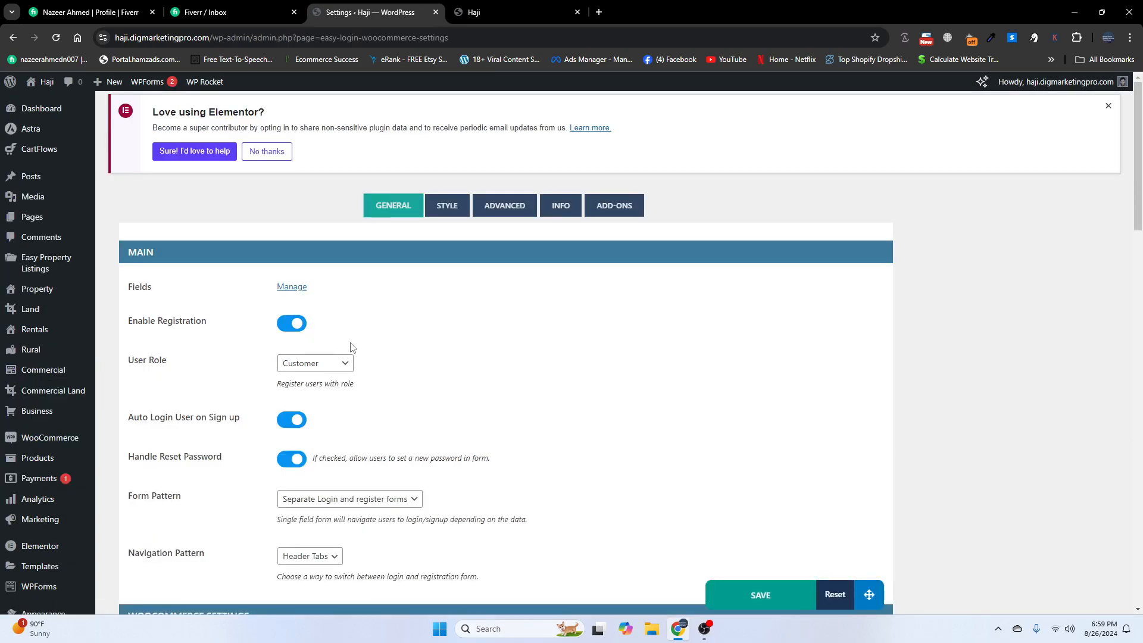
pyautogui.scroll(-1, 350, 357)
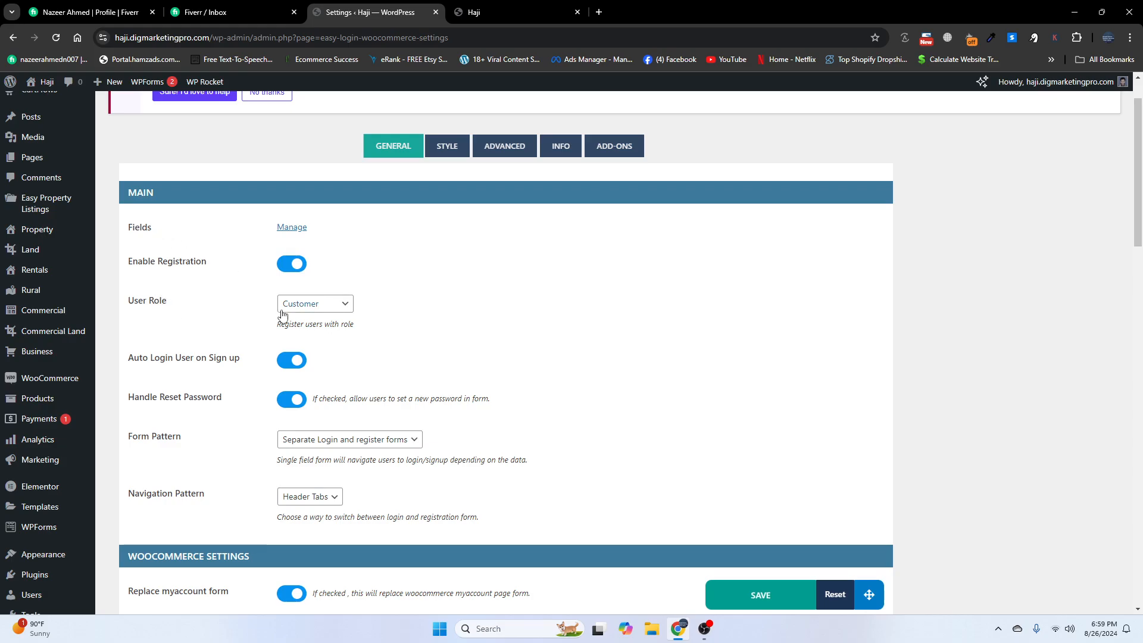
pyautogui.scroll(-1, 200, 418)
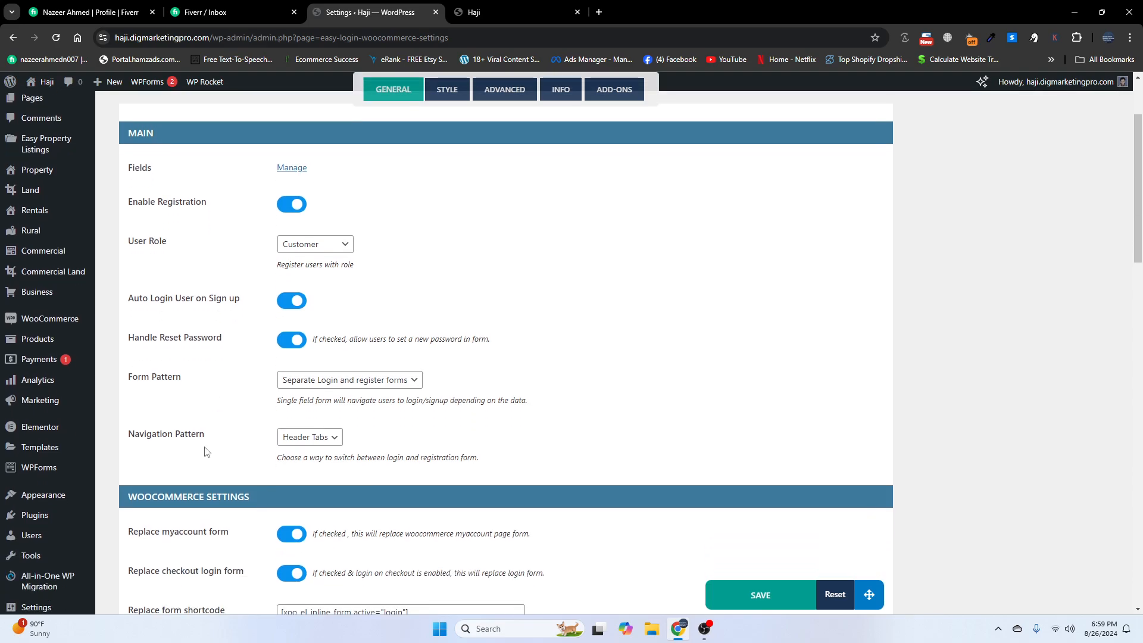
pyautogui.scroll(-3, 206, 451)
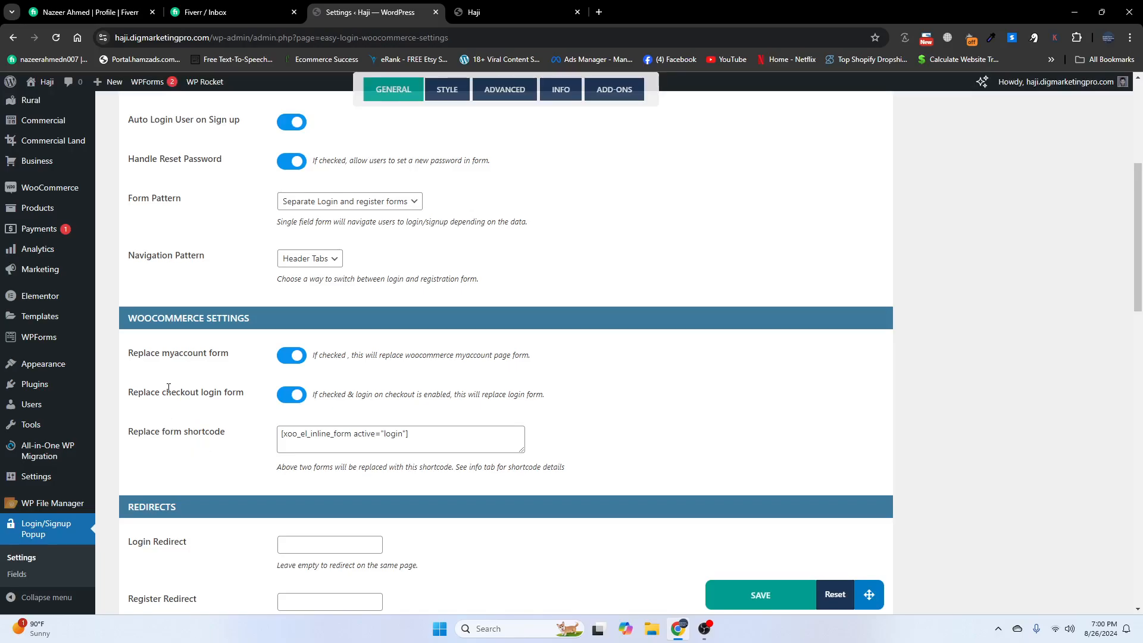
pyautogui.scroll(-3, 173, 421)
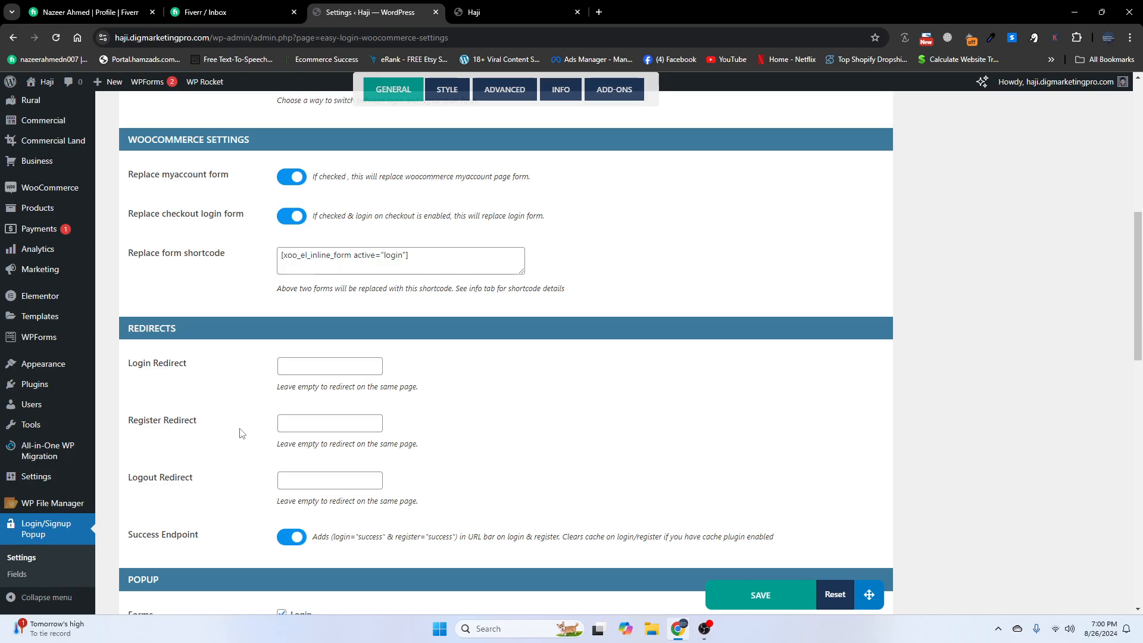
pyautogui.scroll(-3, 240, 432)
pyautogui.scroll(8, 238, 429)
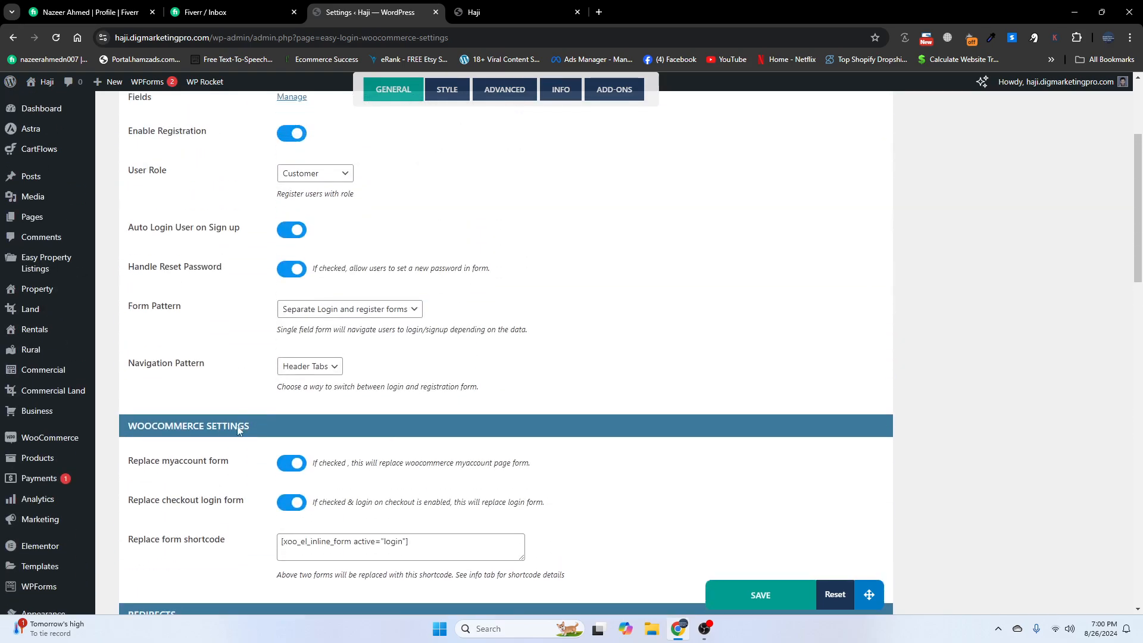
pyautogui.scroll(3, 238, 430)
pyautogui.click(447, 150)
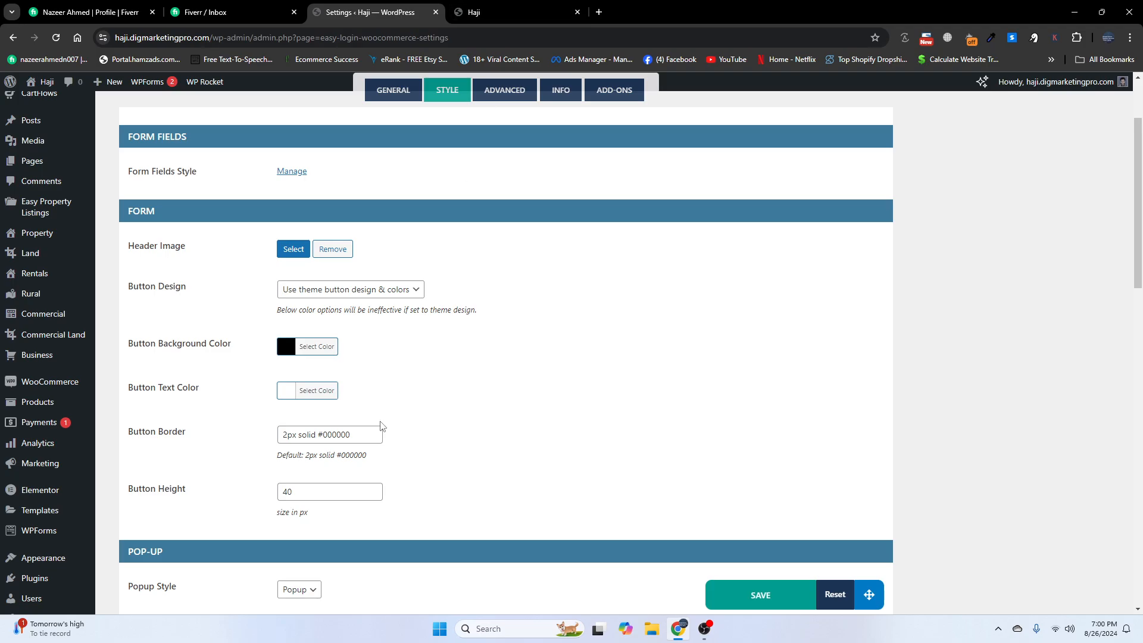
pyautogui.click(370, 293)
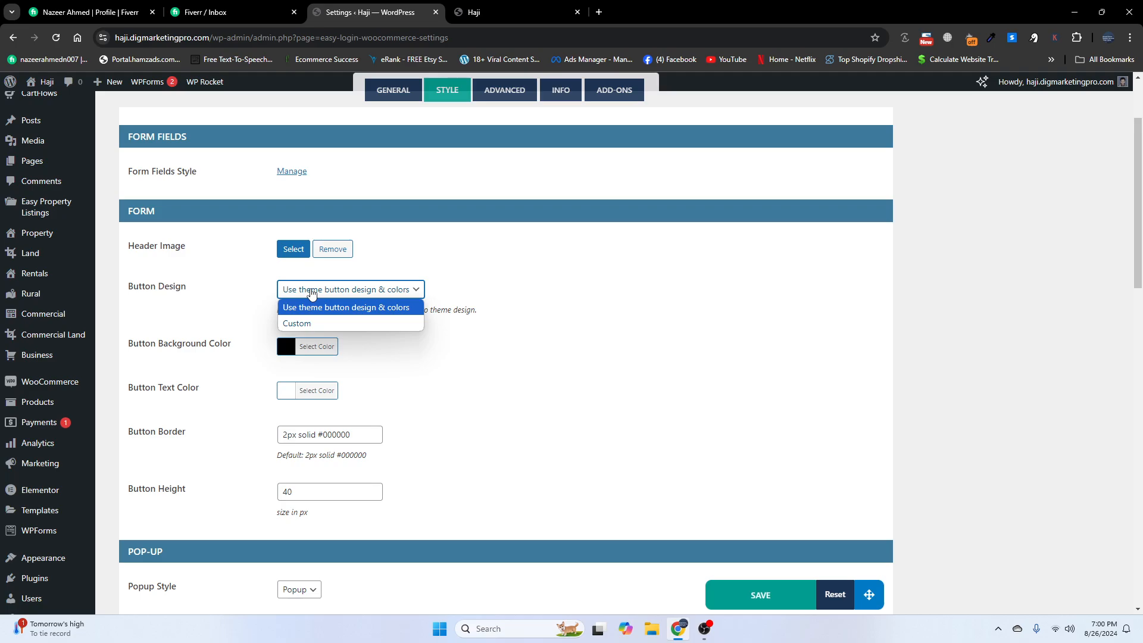
pyautogui.click(311, 292)
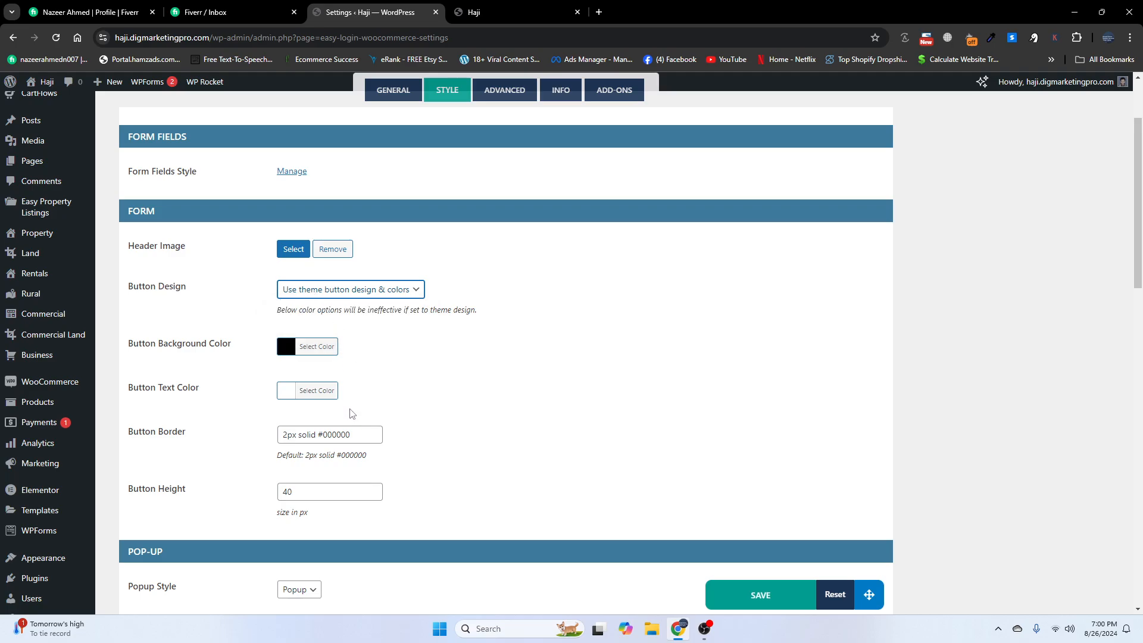
pyautogui.scroll(-3, 352, 413)
pyautogui.scroll(-2, 243, 436)
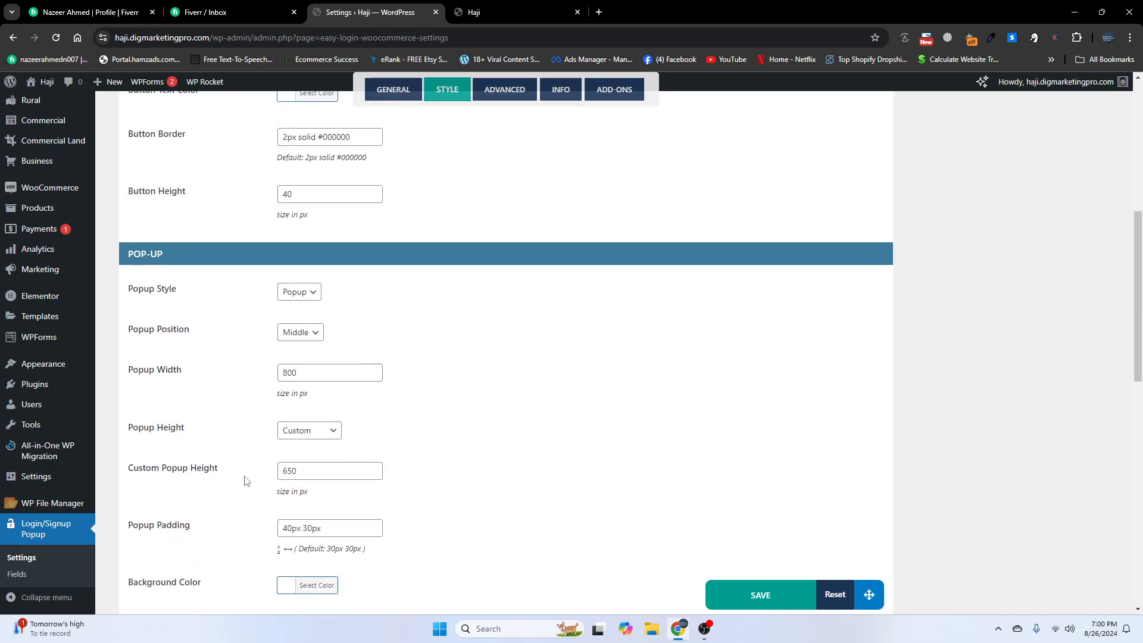
pyautogui.scroll(-2, 240, 499)
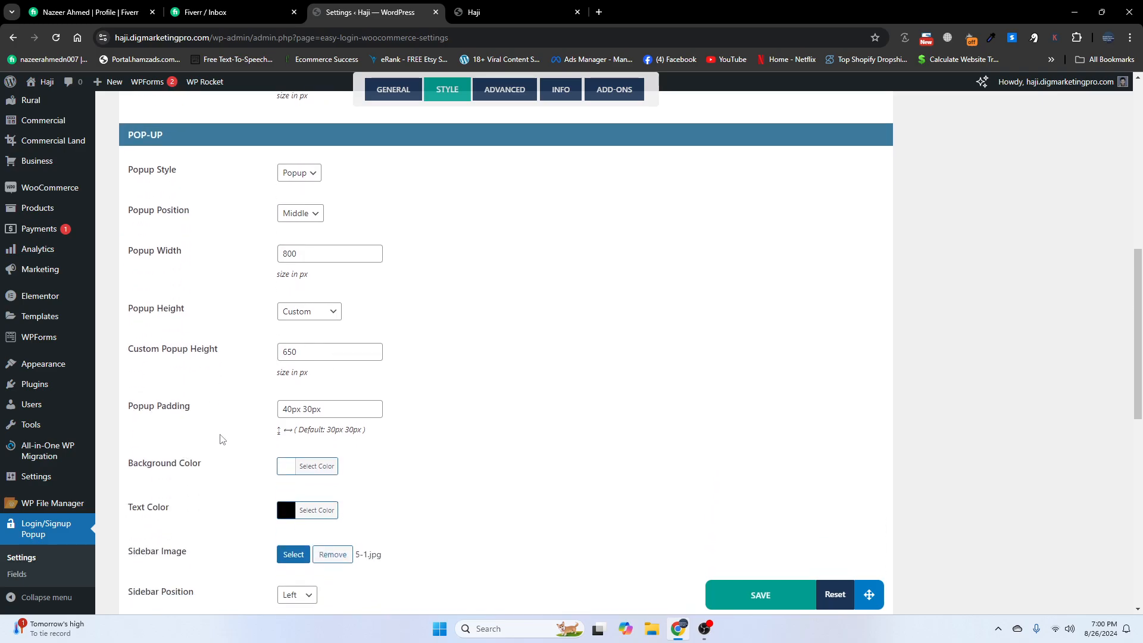
pyautogui.scroll(-2, 153, 478)
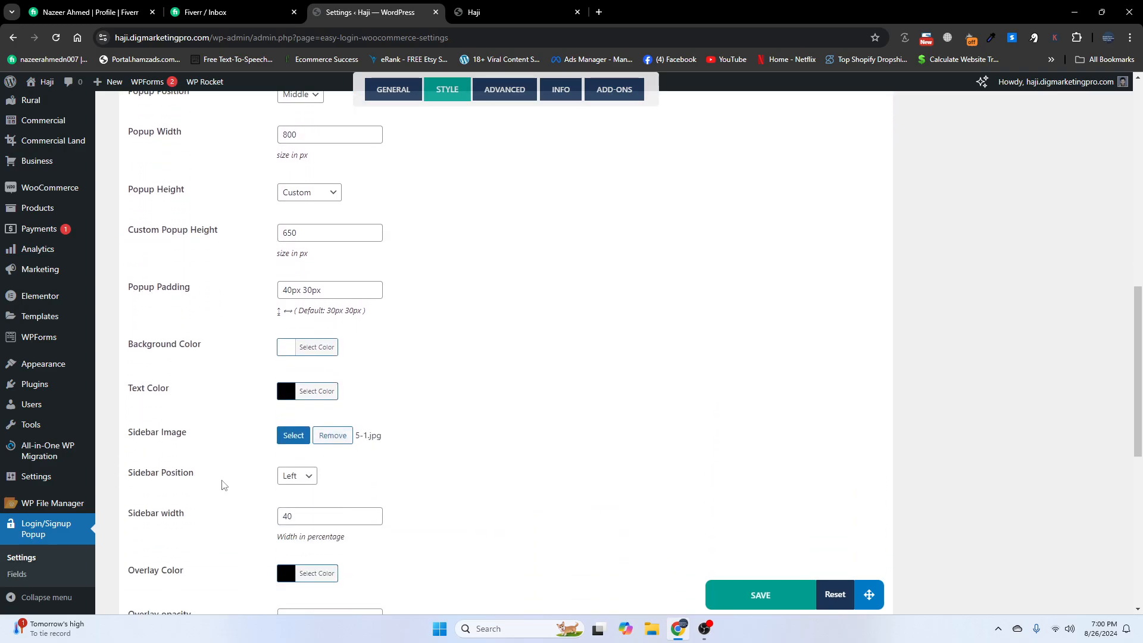
pyautogui.scroll(-7, 230, 485)
pyautogui.scroll(-1, 222, 485)
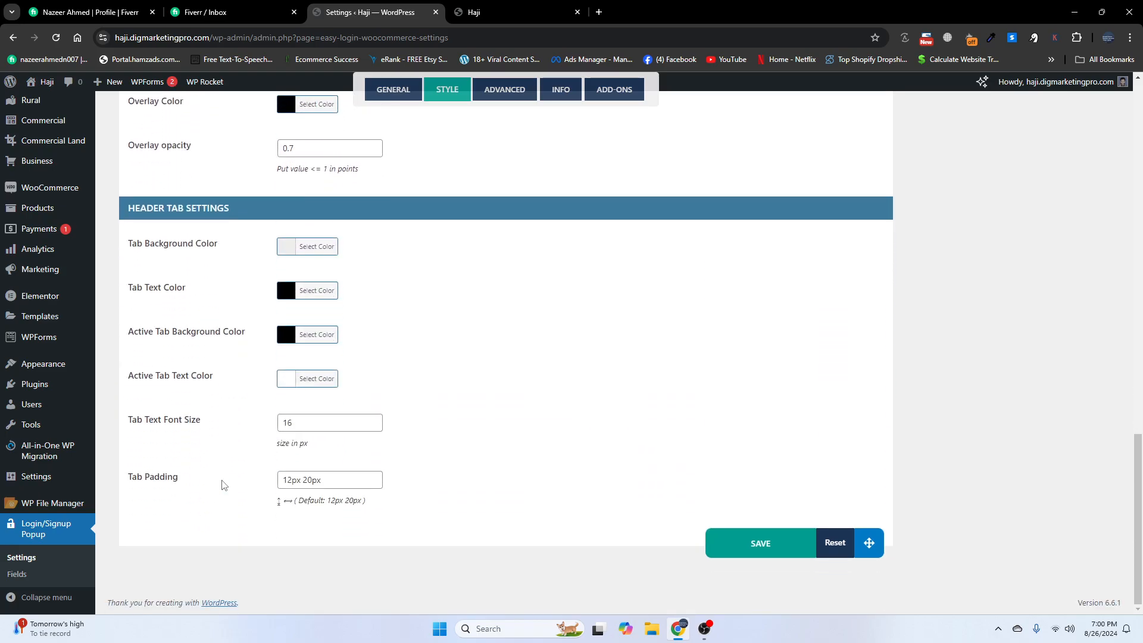
pyautogui.scroll(15, 222, 486)
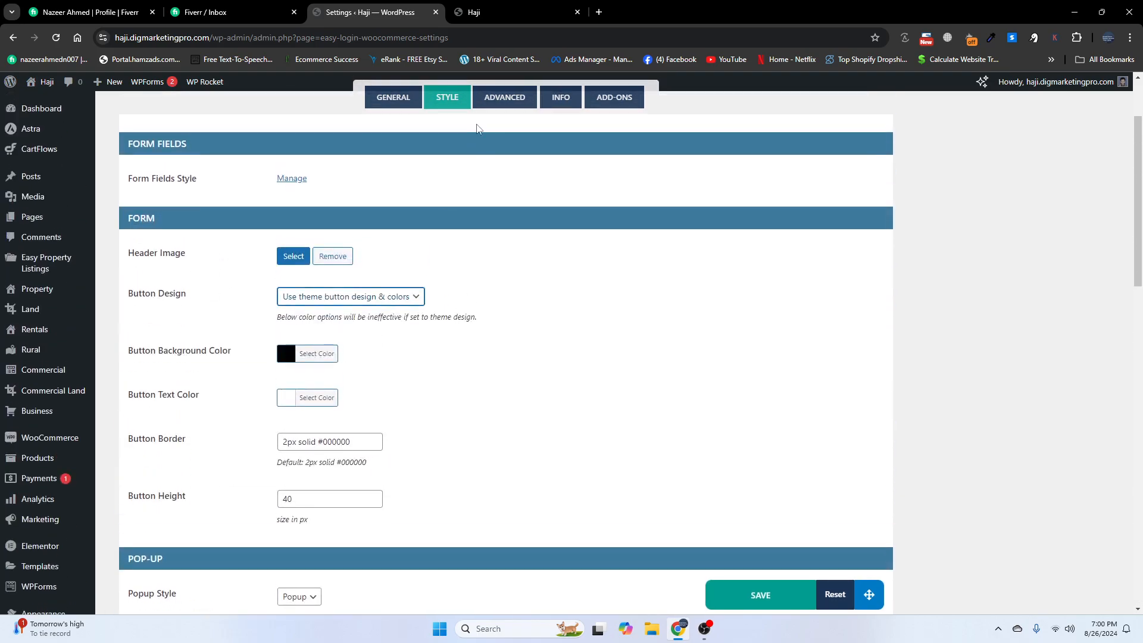
# - Browse the popup plugin's Advanced and Info tabs, including usage info and shortcodes
pyautogui.click(507, 99)
pyautogui.scroll(-1, 302, 424)
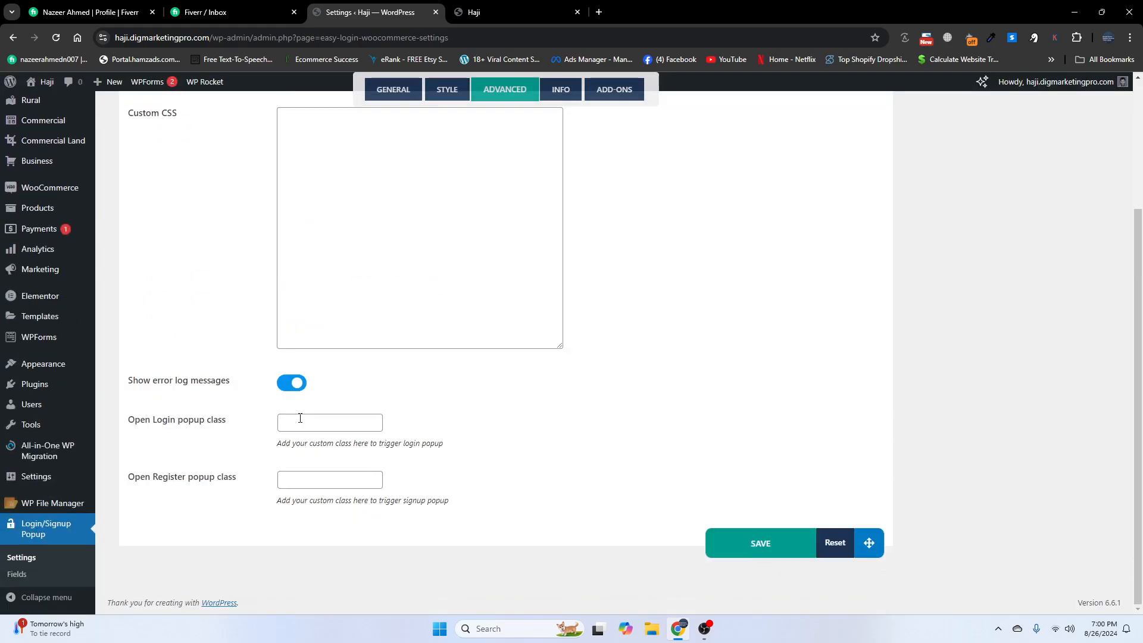
pyautogui.scroll(3, 300, 423)
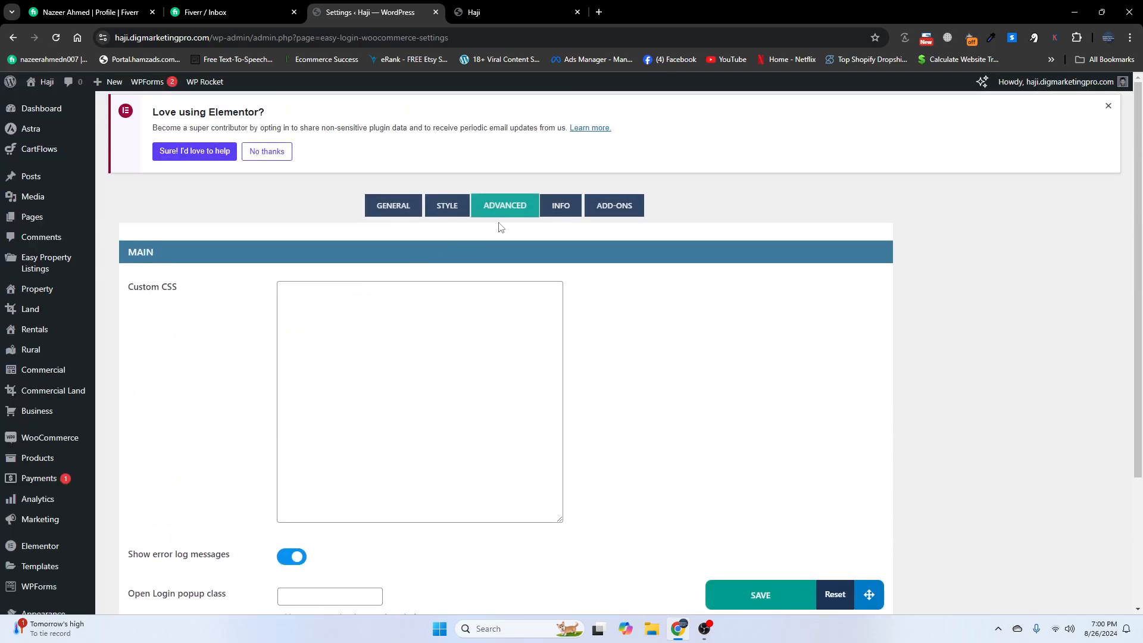
pyautogui.click(560, 208)
pyautogui.scroll(2, 539, 231)
pyautogui.scroll(-3, 334, 391)
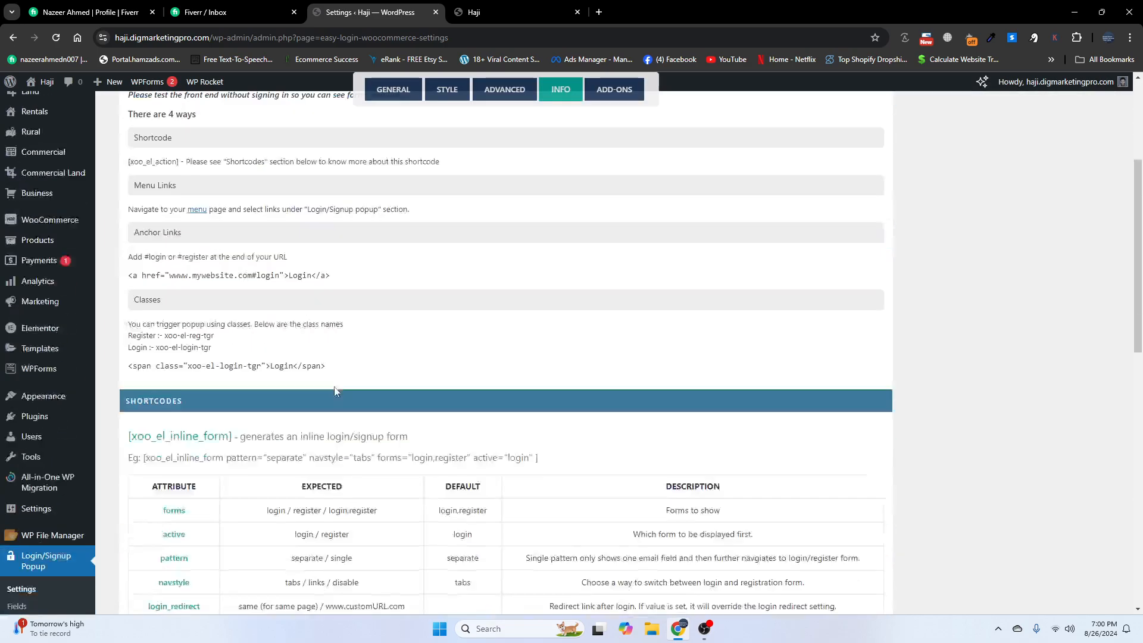
pyautogui.scroll(-4, 334, 391)
pyautogui.scroll(5, 334, 391)
# - Open the Add-ons tab listing Social Login, Security and OTP Login, after glancing at the live site
pyautogui.click(619, 90)
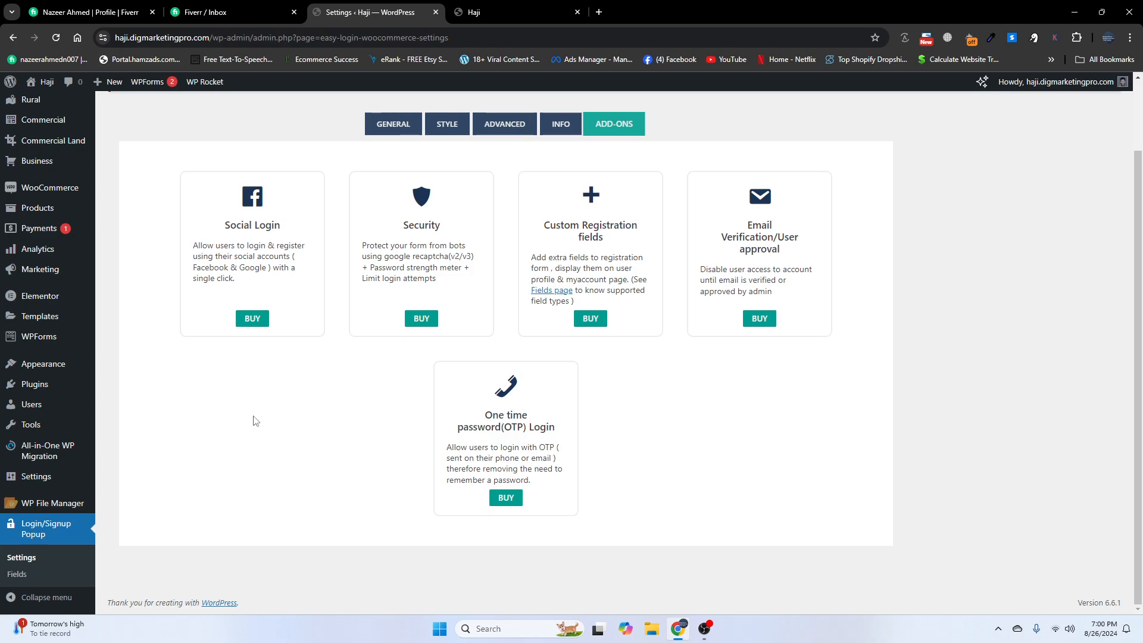
pyautogui.click(495, 12)
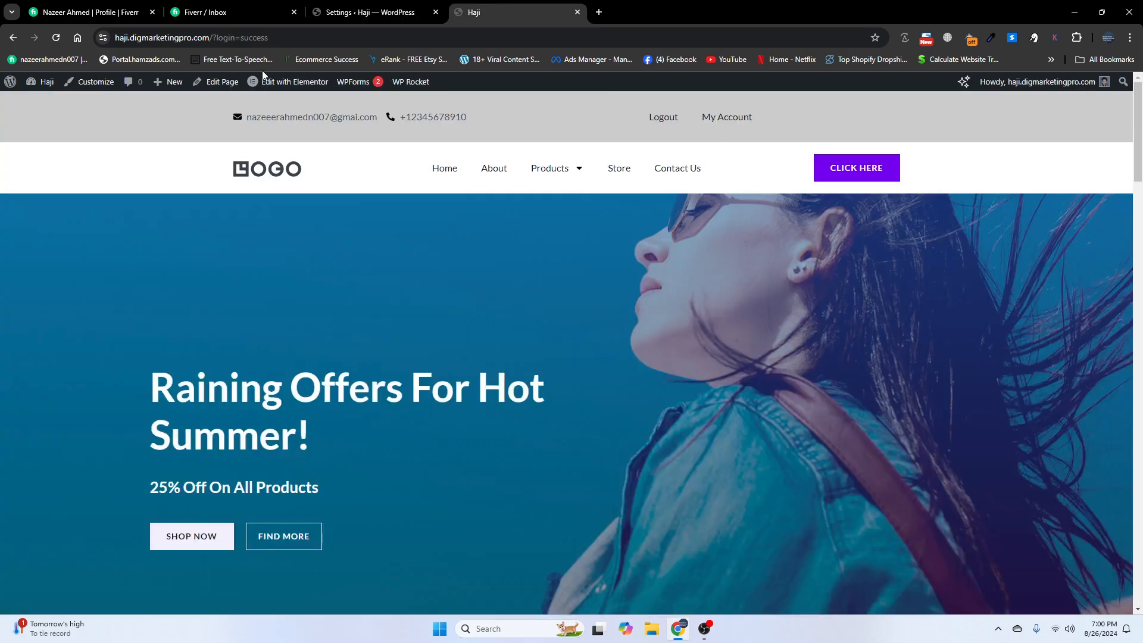
pyautogui.click(390, 14)
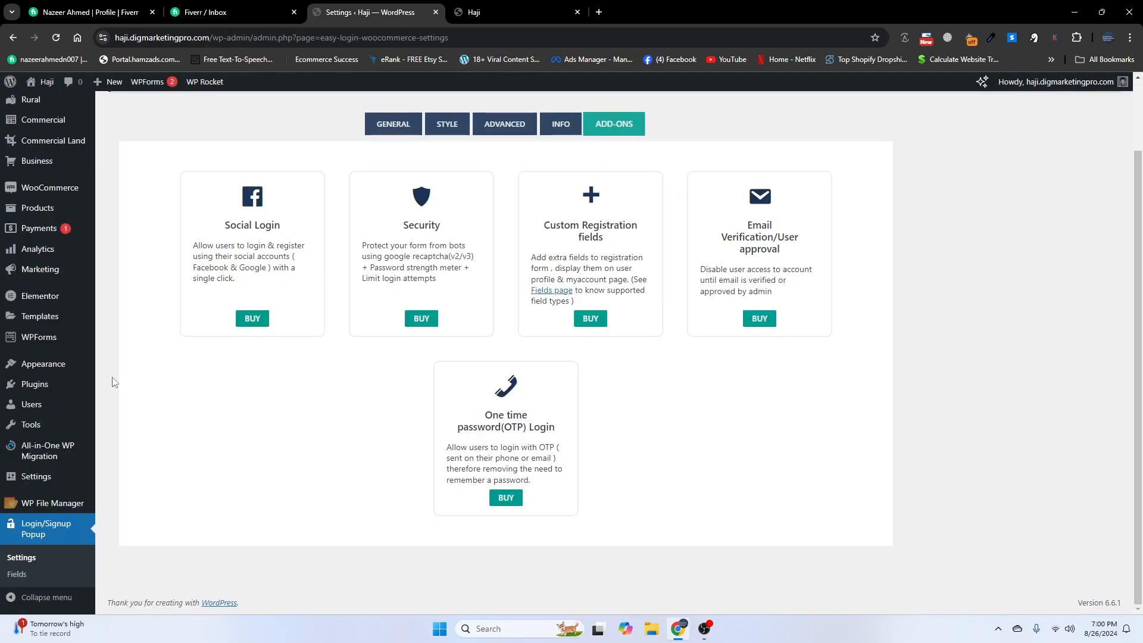
# - Open Appearance > Menus on the 'logout' menu and compare it with the live header links
pyautogui.moveTo(54, 368)
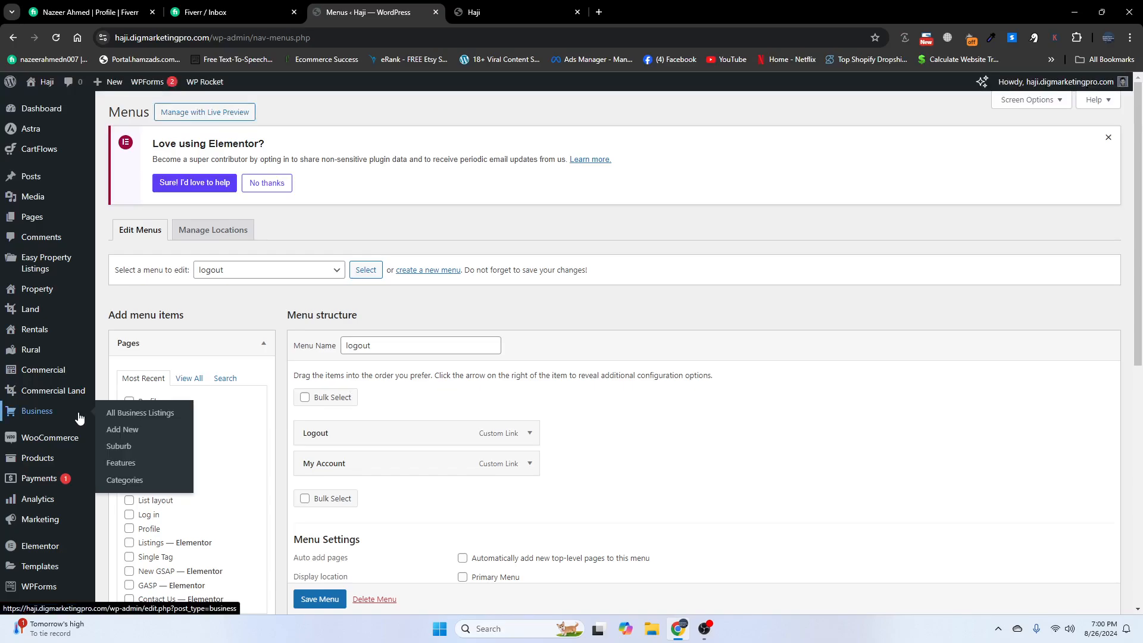
pyautogui.scroll(-3, 265, 190)
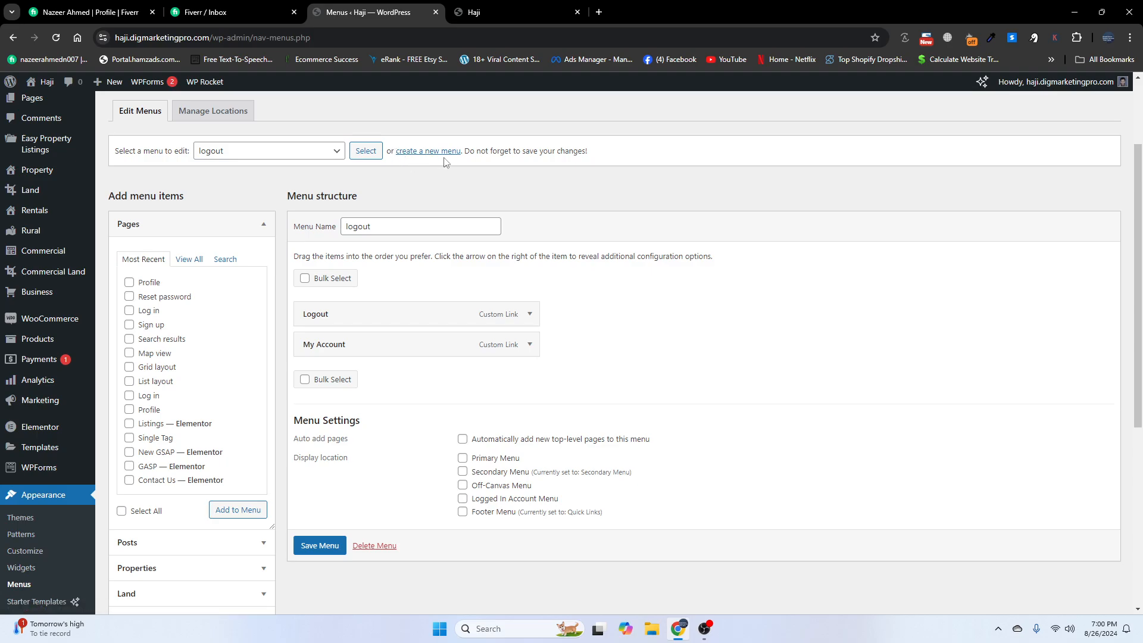
pyautogui.moveTo(381, 231); pyautogui.dragTo(343, 228)
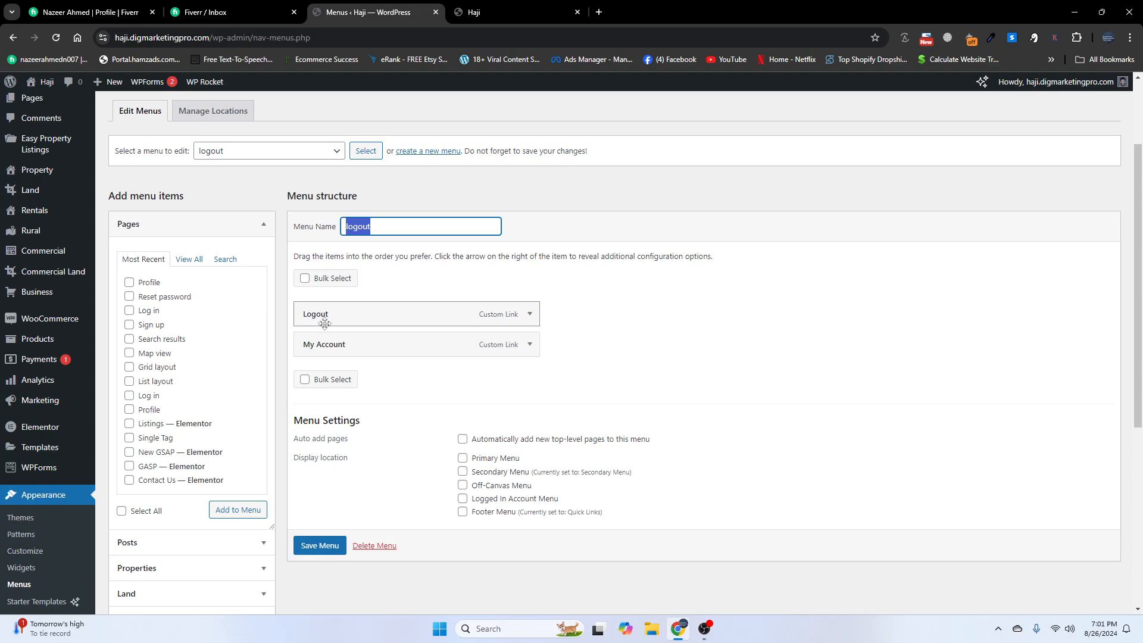
pyautogui.click(509, 5)
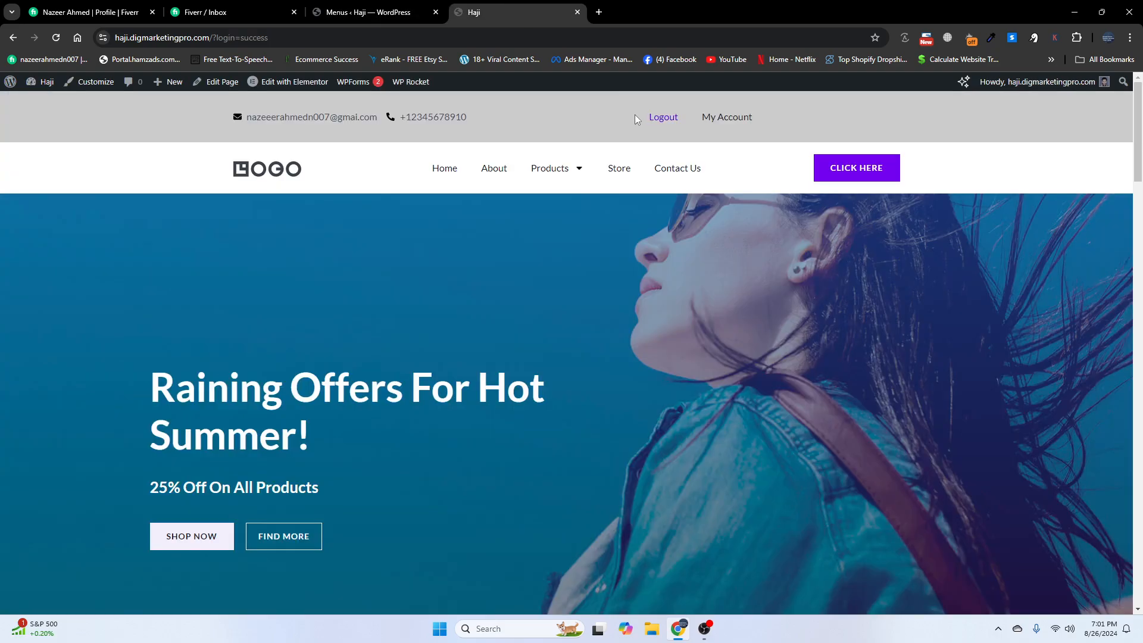
pyautogui.click(412, 7)
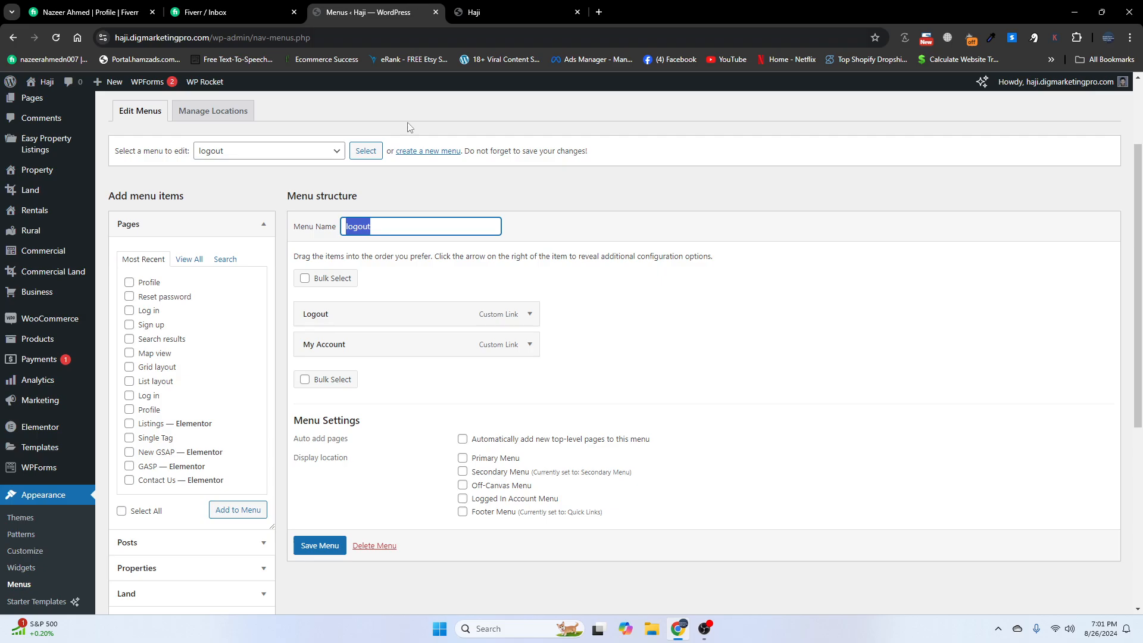
# - In the Login/Signup Popup menu items box, untick Login and tick Logout
pyautogui.scroll(-2, 306, 388)
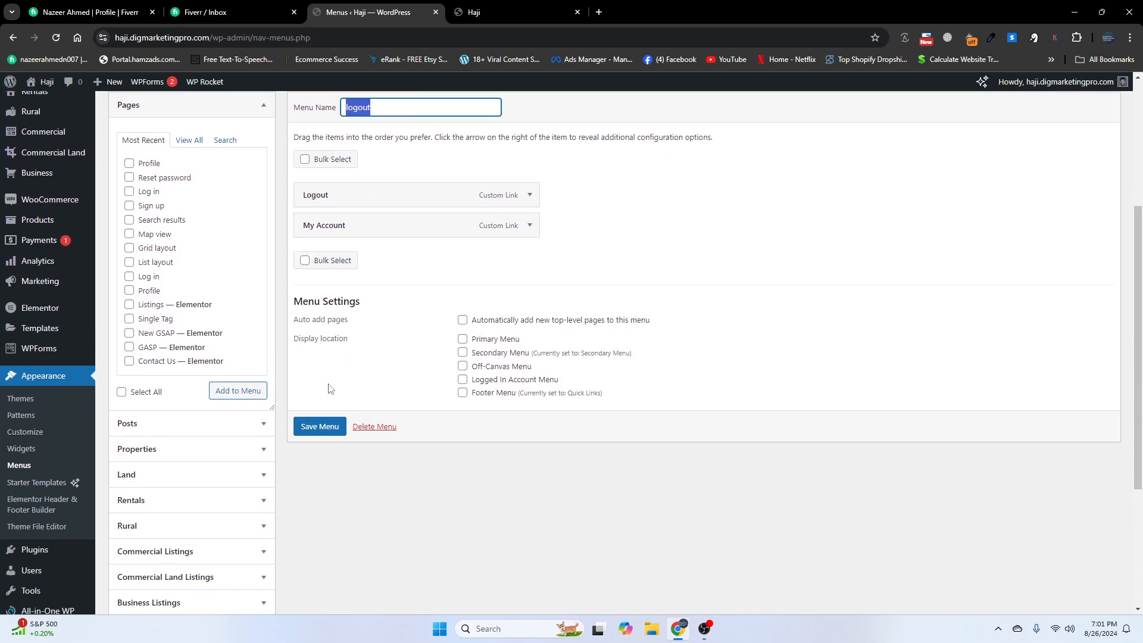
pyautogui.scroll(-2, 188, 506)
pyautogui.scroll(-2, 191, 506)
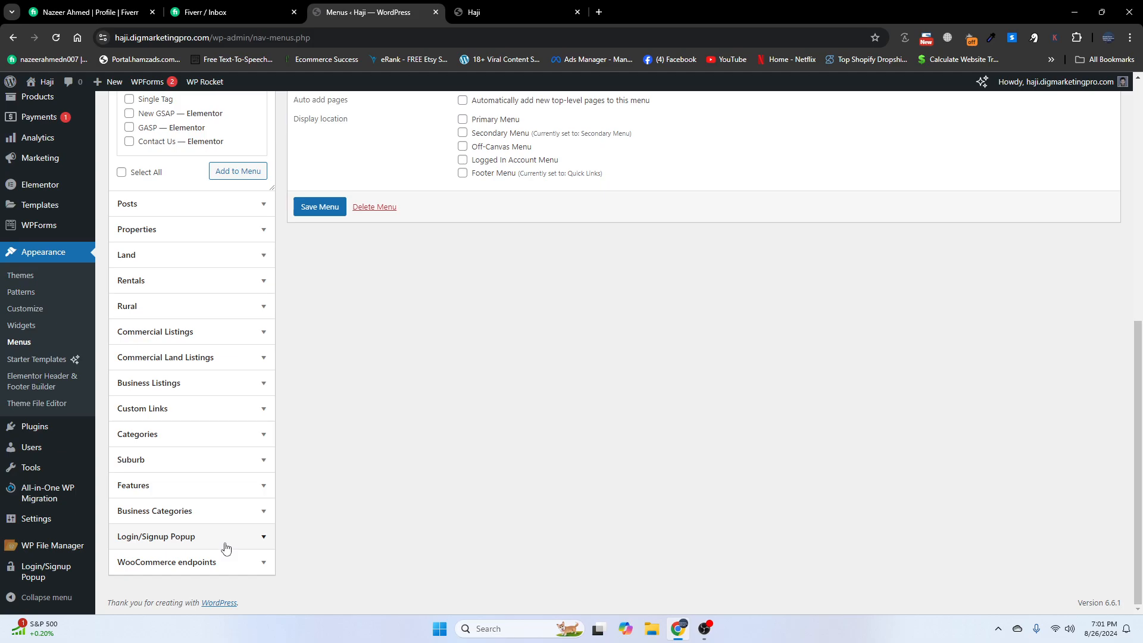
pyautogui.click(201, 537)
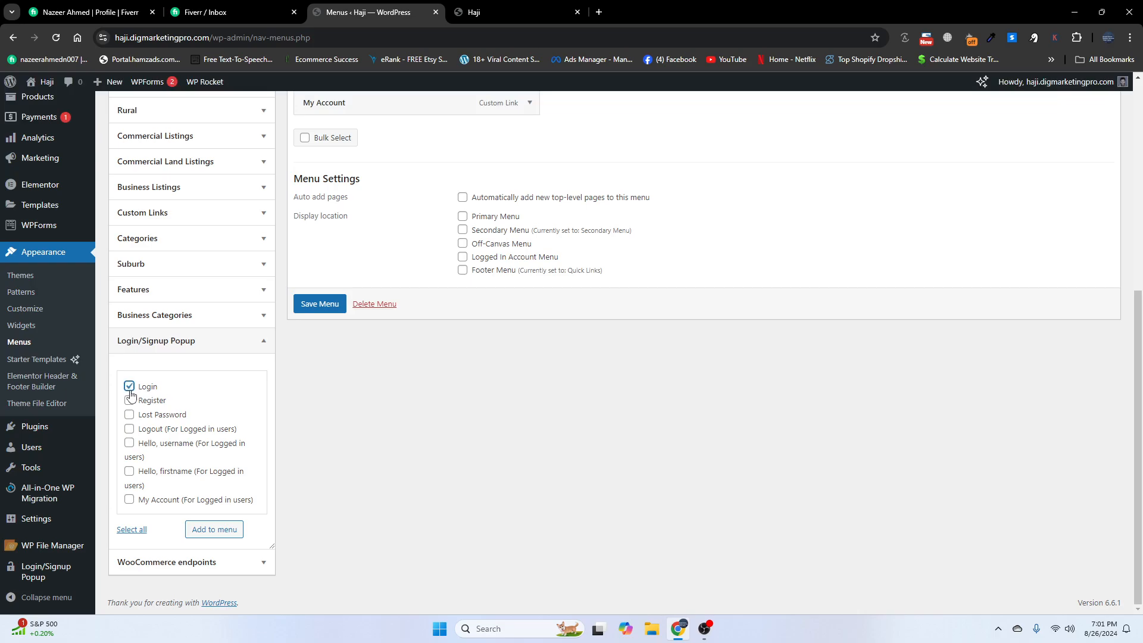
pyautogui.click(130, 391)
pyautogui.click(129, 428)
pyautogui.scroll(3, 286, 441)
pyautogui.scroll(3, 328, 379)
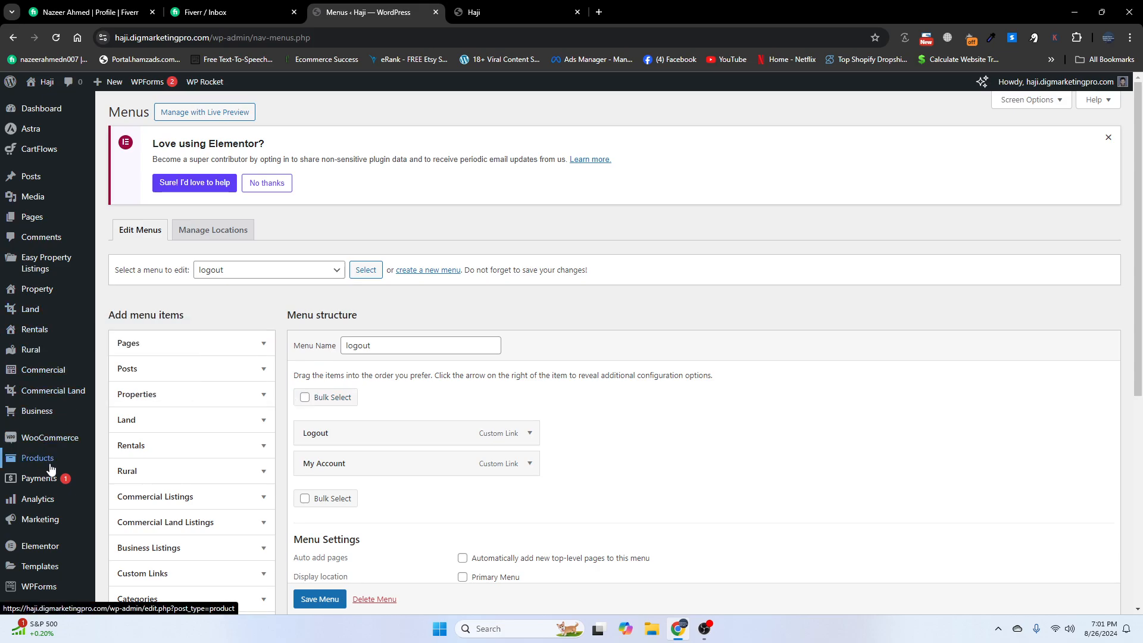
# - List all Elementor templates under Templates and compare with the live site header
pyautogui.moveTo(41, 547)
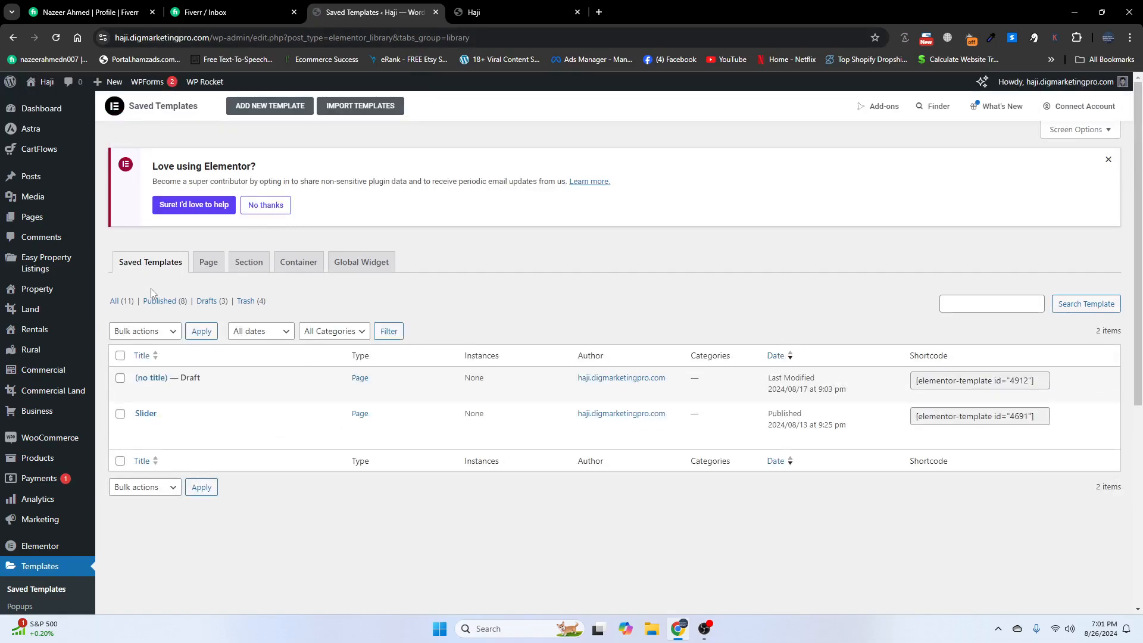
pyautogui.click(126, 301)
pyautogui.click(526, 12)
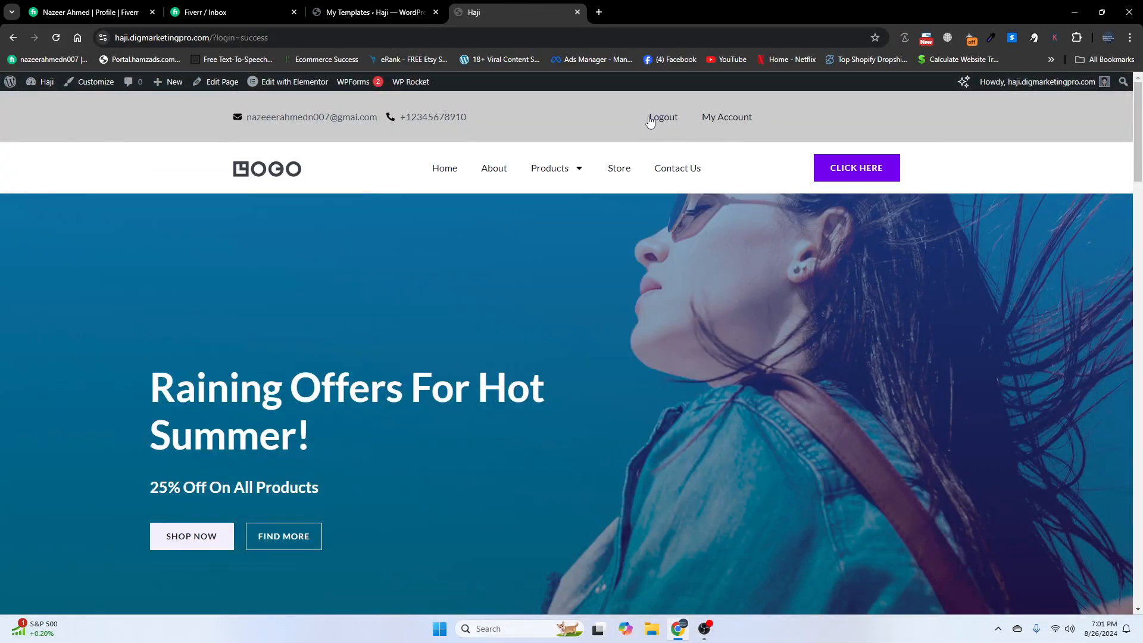
pyautogui.click(334, 6)
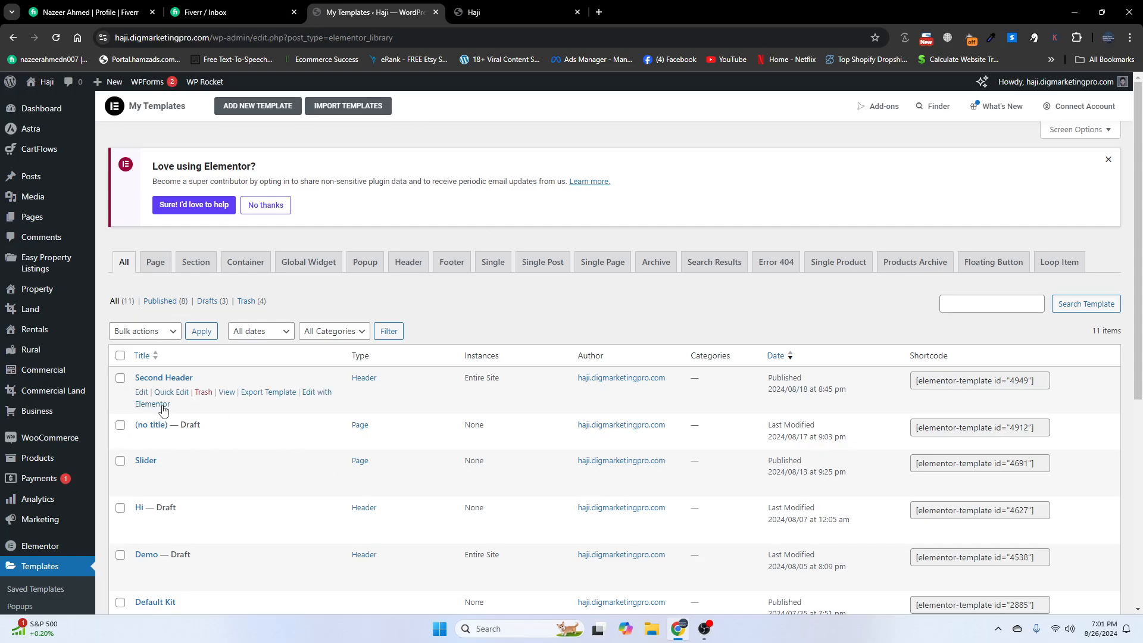
# - Open Second Header with Elementor in a new tab placed beside the live site tab
pyautogui.rightClick(156, 405)
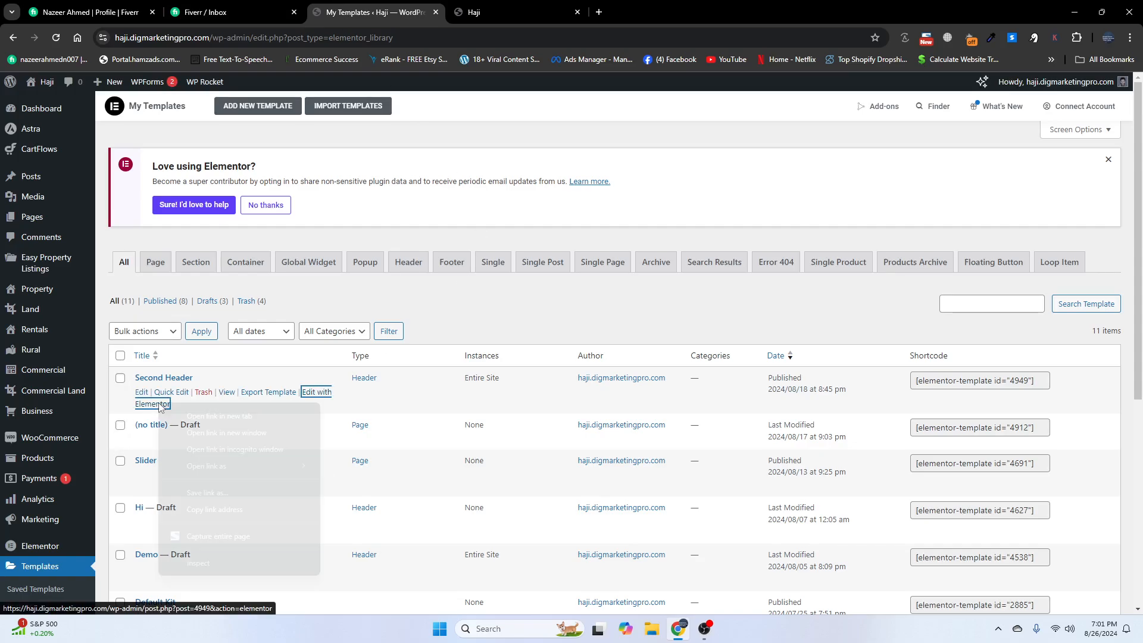
pyautogui.click(185, 412)
pyautogui.moveTo(643, 3); pyautogui.dragTo(517, 2)
pyautogui.click(626, 2)
pyautogui.click(535, 5)
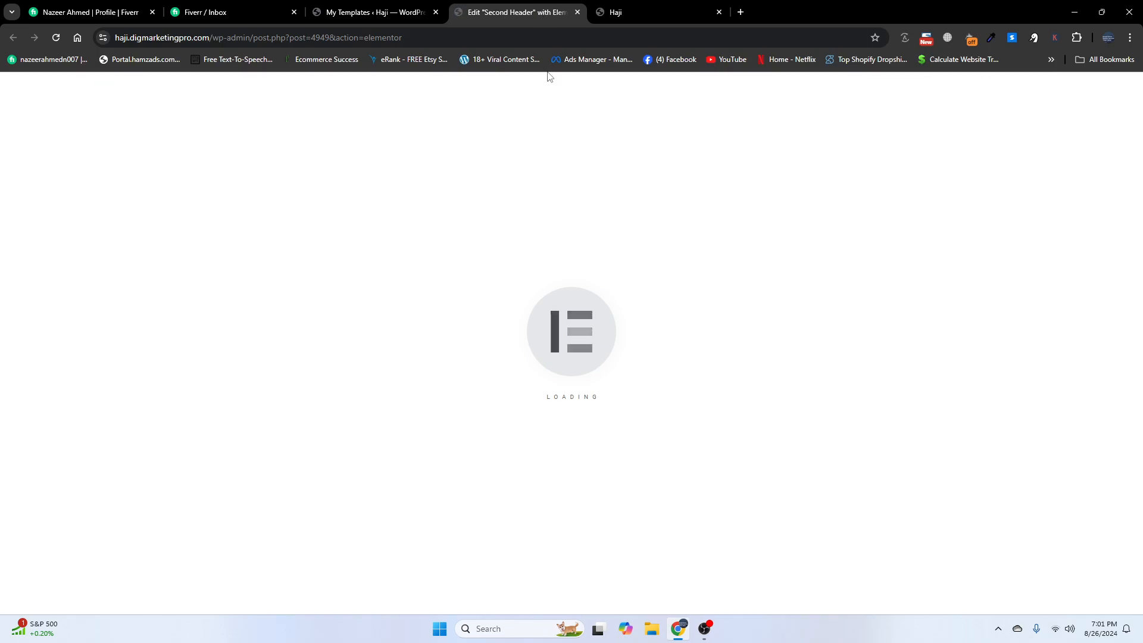
# - Delete the old top bar with contact details and Logout, publish Second Header, and check the live site
pyautogui.hotkey('ctrl', 'Tab')
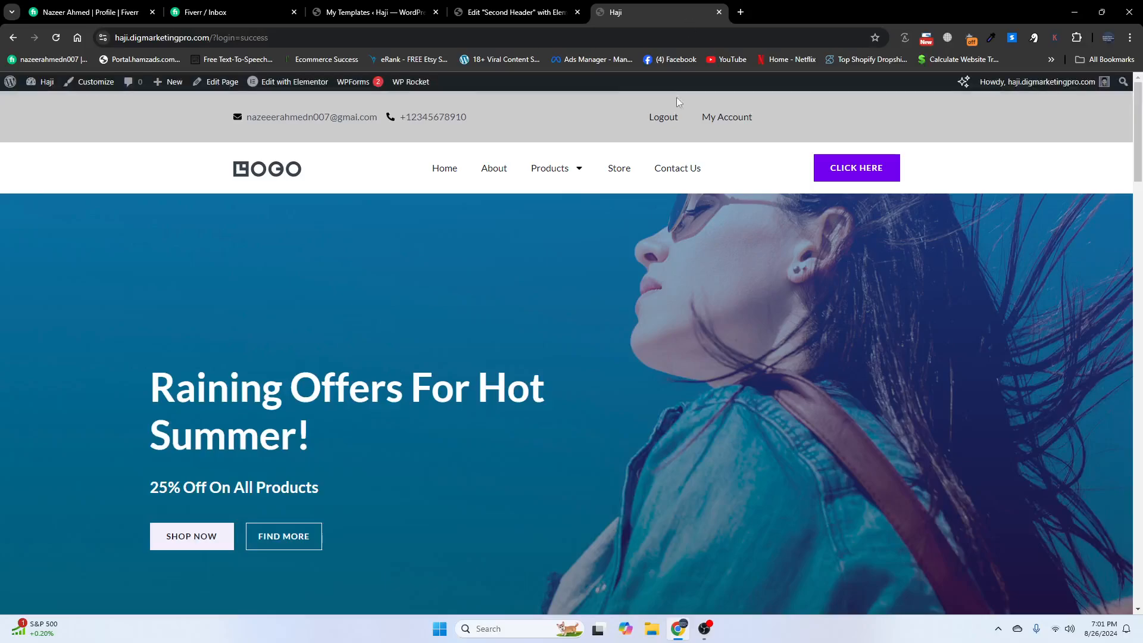
pyautogui.click(531, 5)
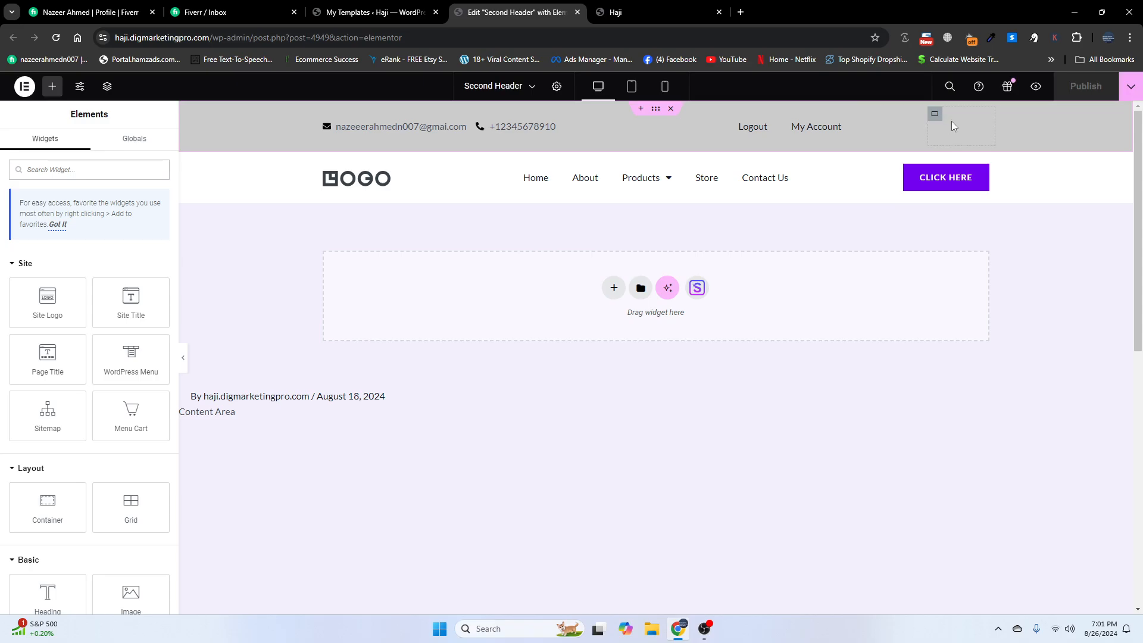
pyautogui.click(673, 110)
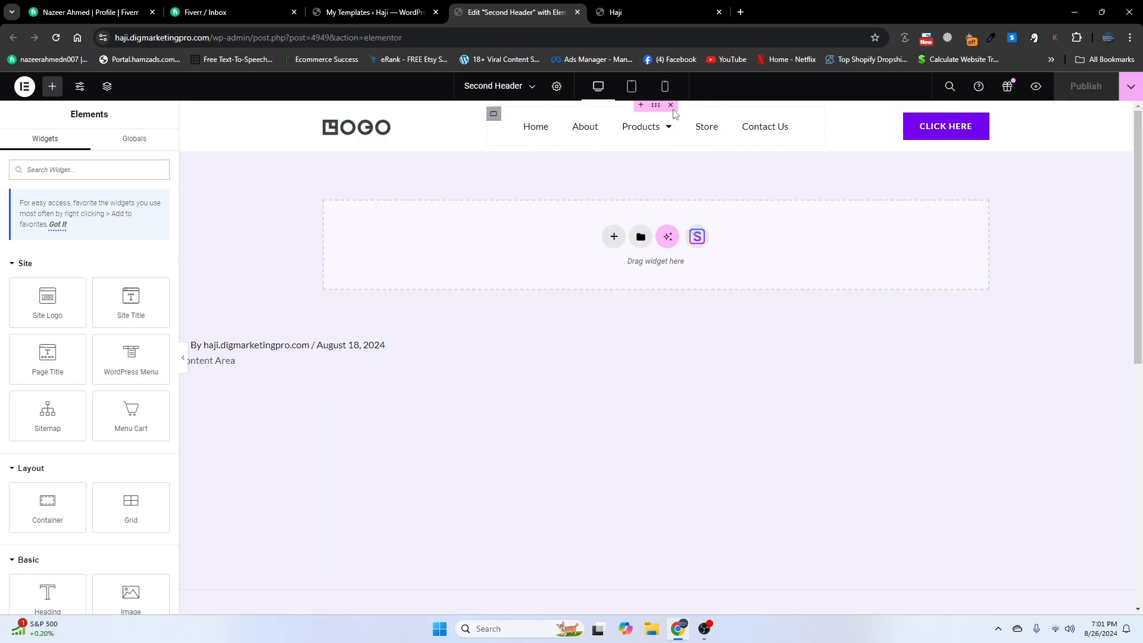
pyautogui.click(1086, 87)
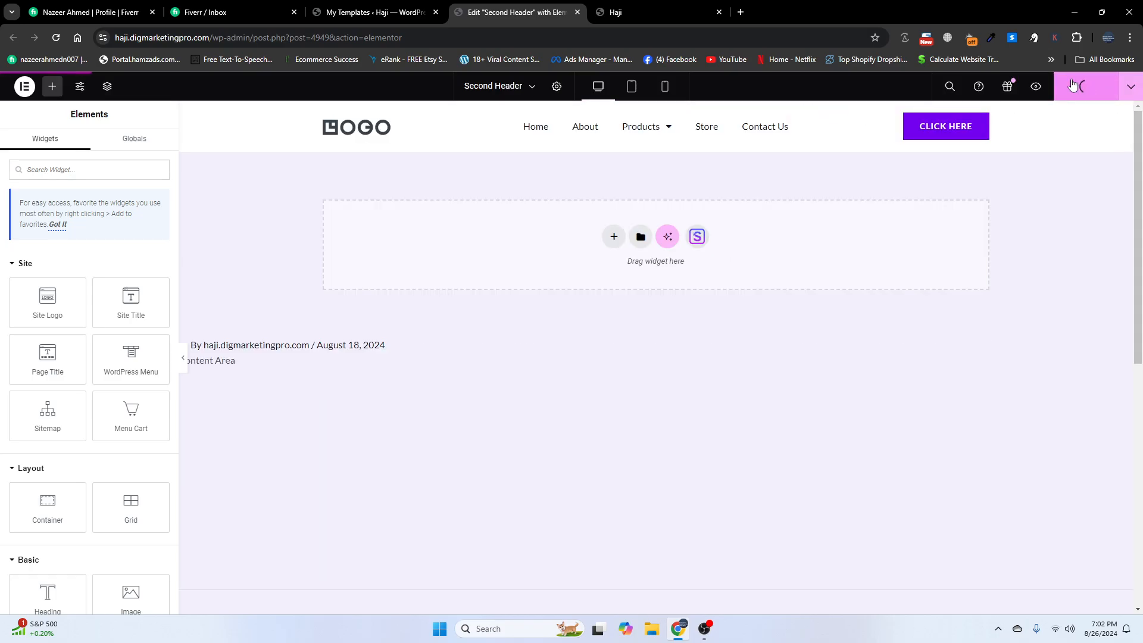
pyautogui.click(688, 5)
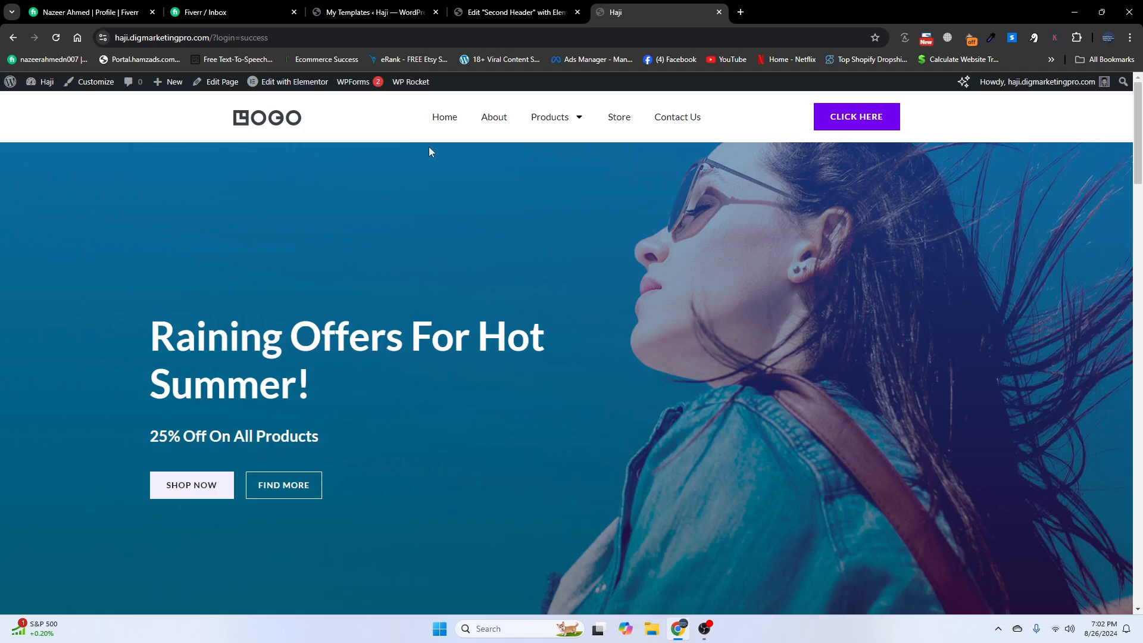
pyautogui.click(515, 12)
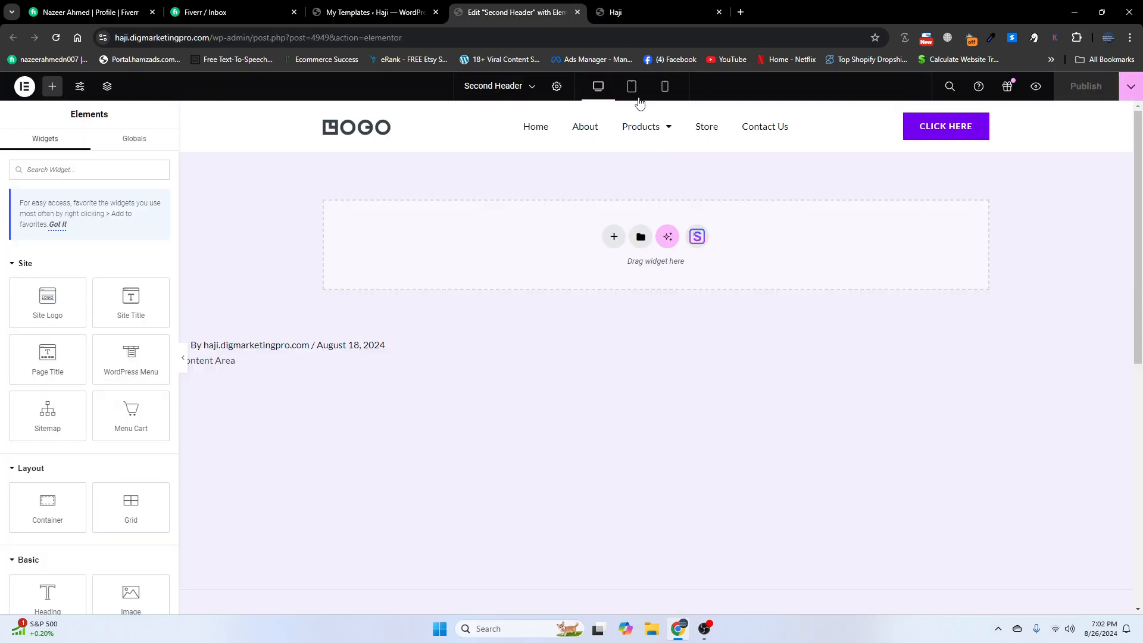
# - Add a four-column Flexbox container above the header
pyautogui.click(641, 109)
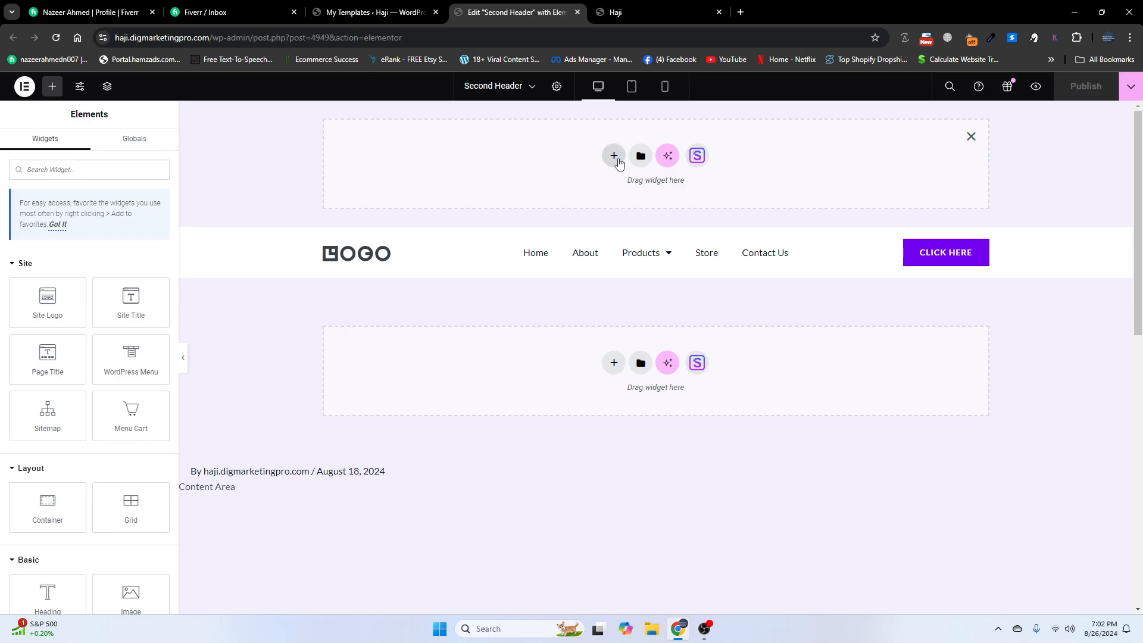
pyautogui.click(615, 157)
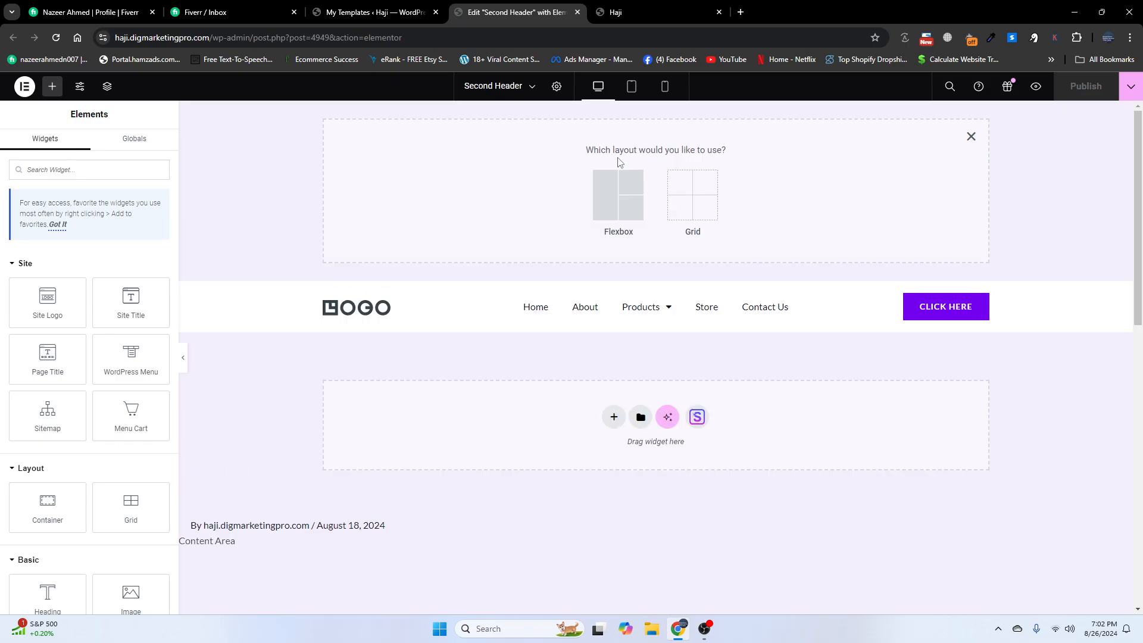
pyautogui.click(606, 197)
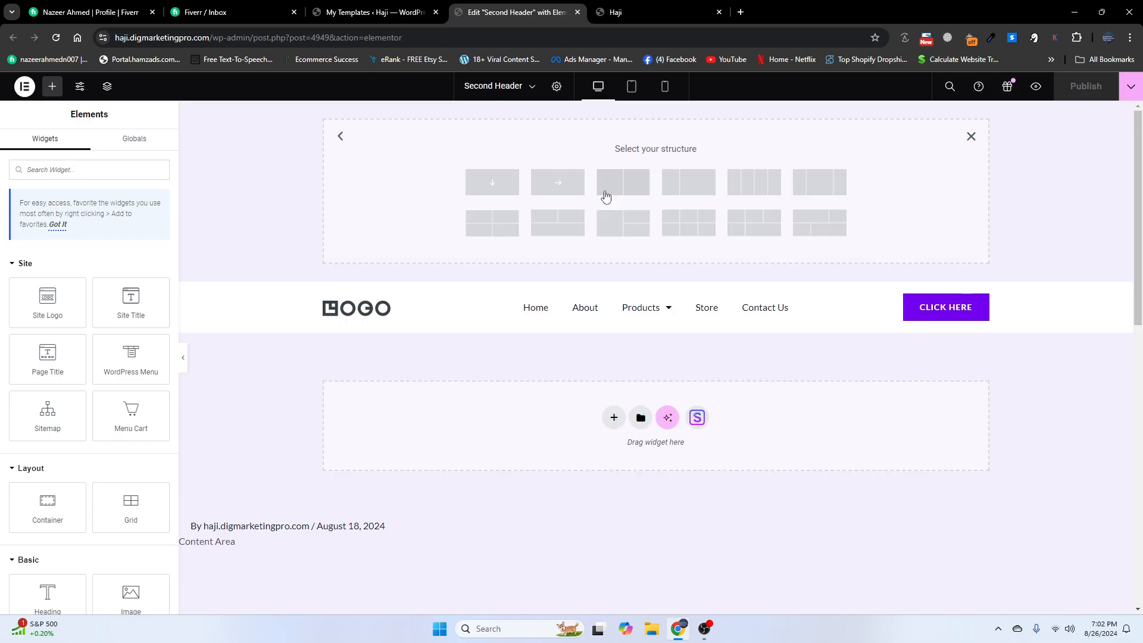
pyautogui.click(746, 188)
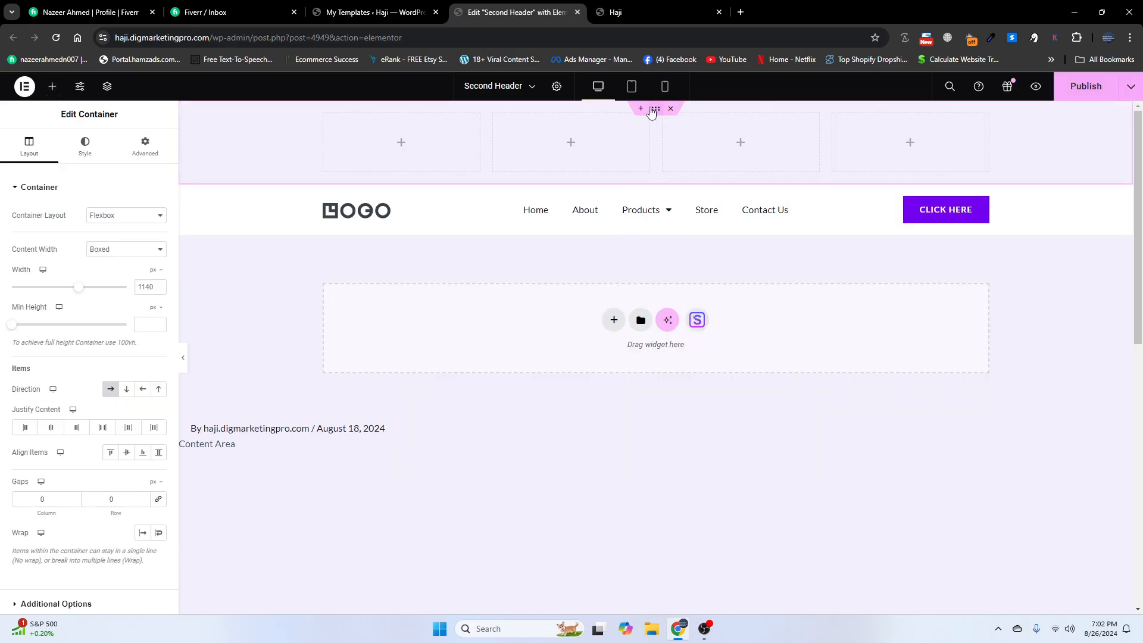
# - Give the new row a classic light grey #D1D1D1 background
pyautogui.click(86, 149)
pyautogui.click(117, 241)
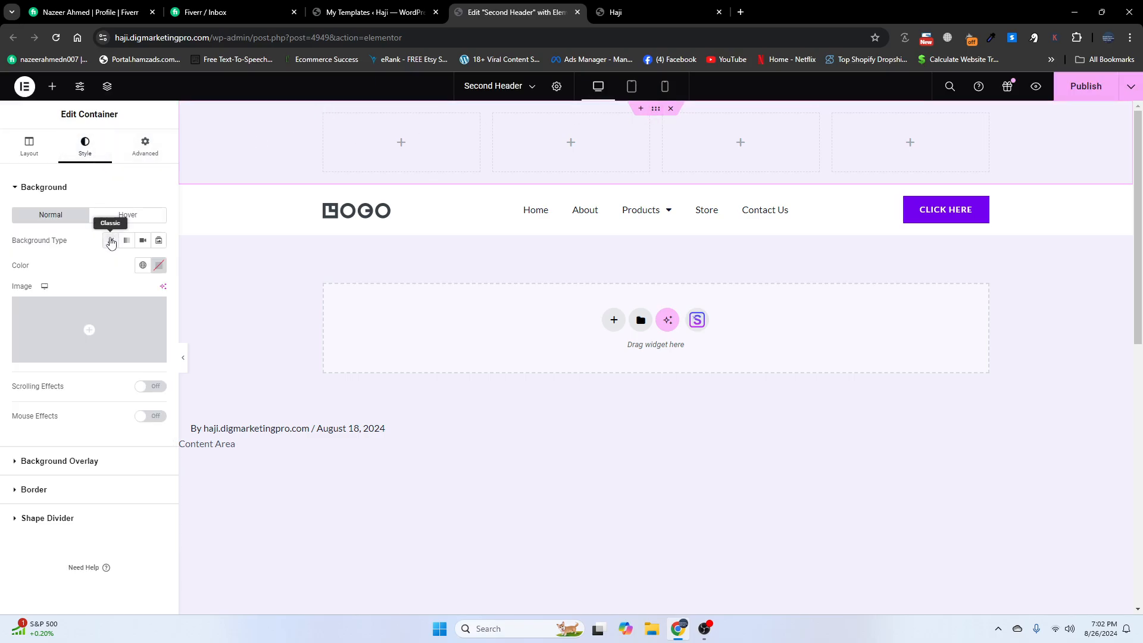
pyautogui.click(159, 265)
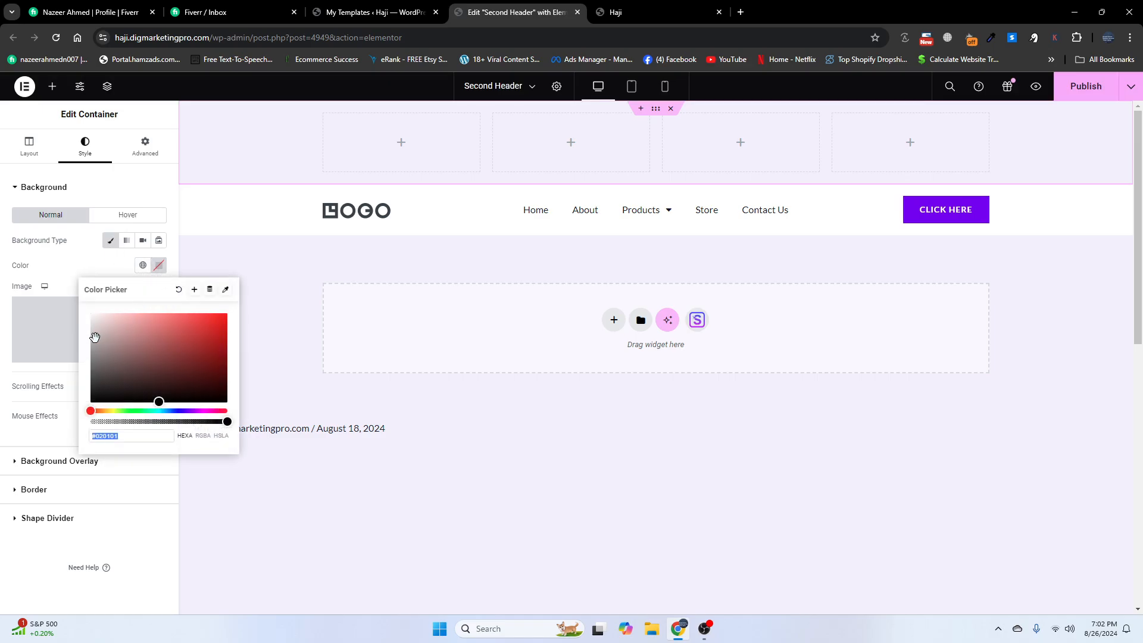
pyautogui.click(89, 340)
pyautogui.moveTo(88, 340); pyautogui.dragTo(91, 330)
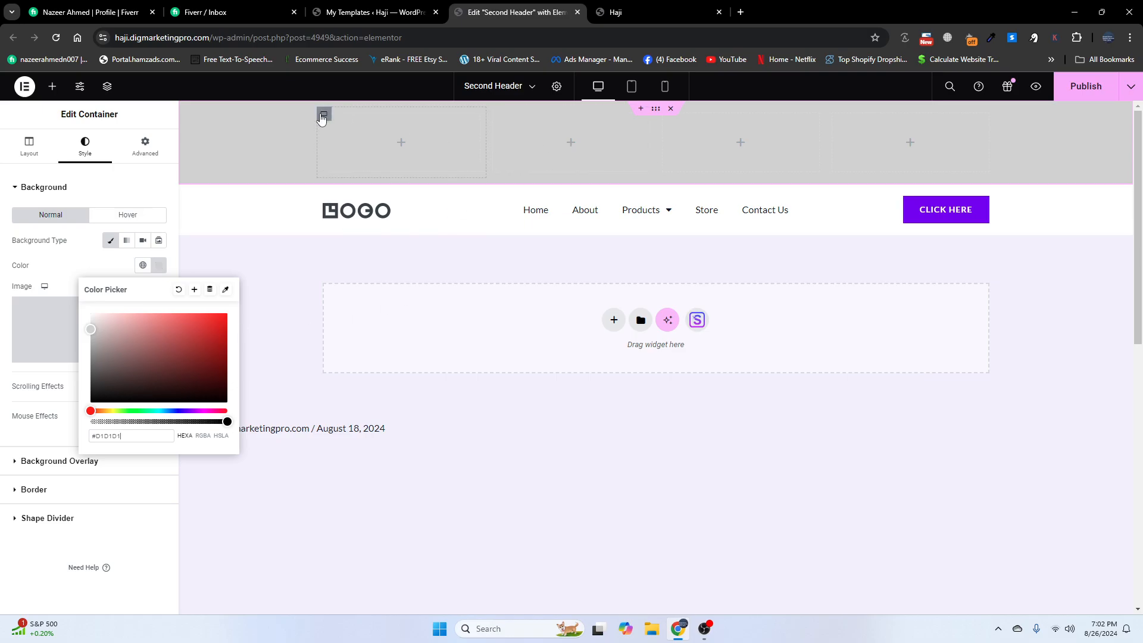
pyautogui.click(324, 117)
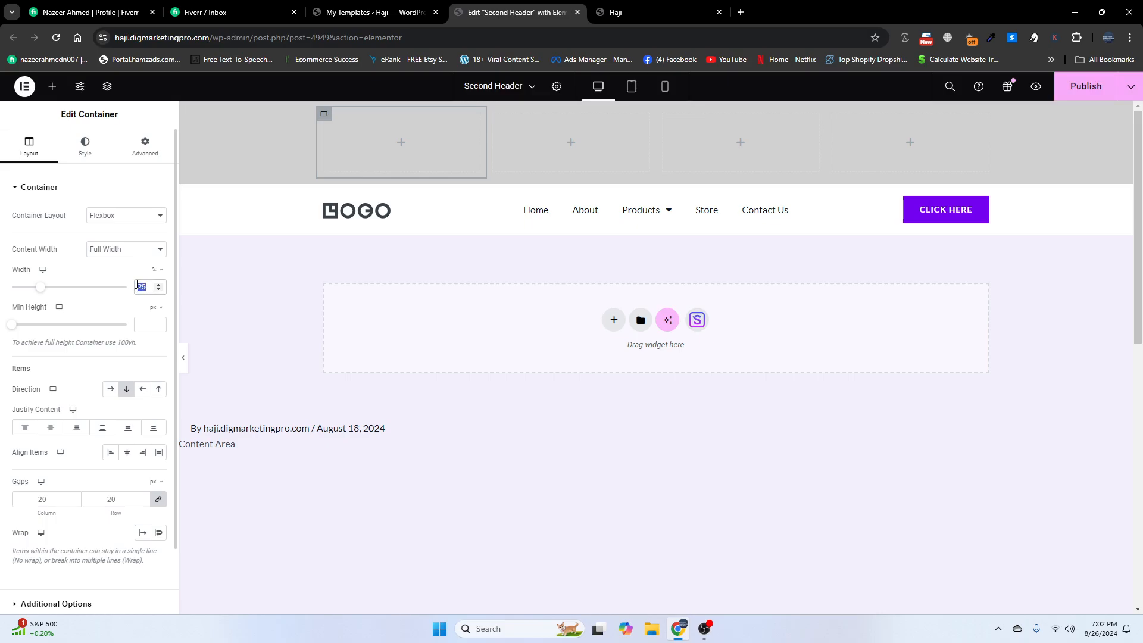
# - Give the first two top-bar columns 40% width and the last two 10% width
pyautogui.write('40')
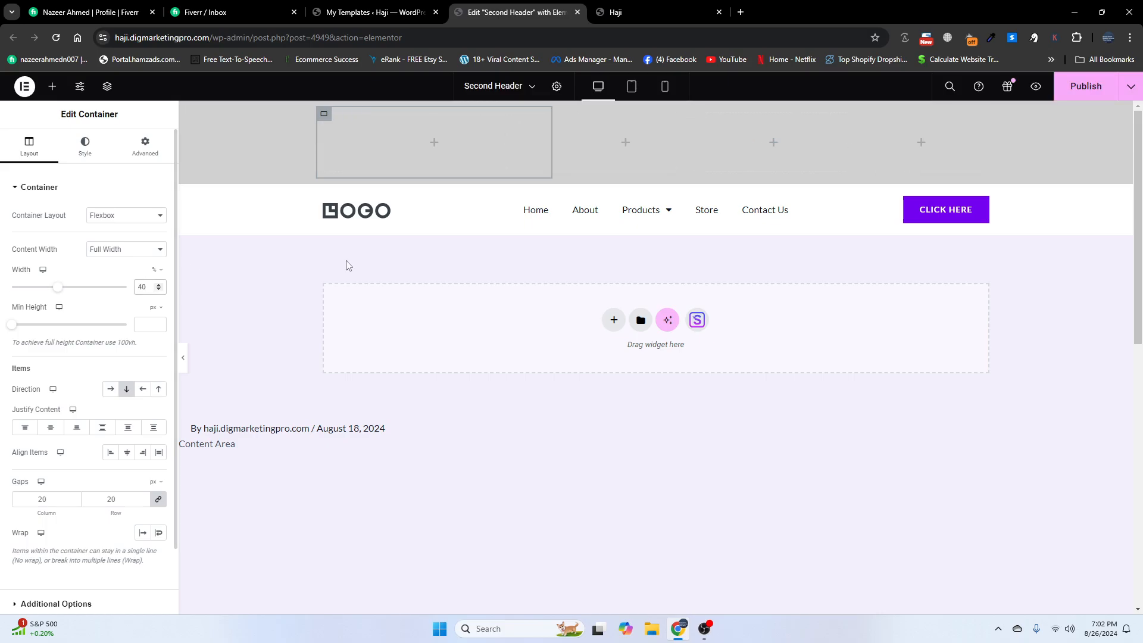
pyautogui.click(559, 117)
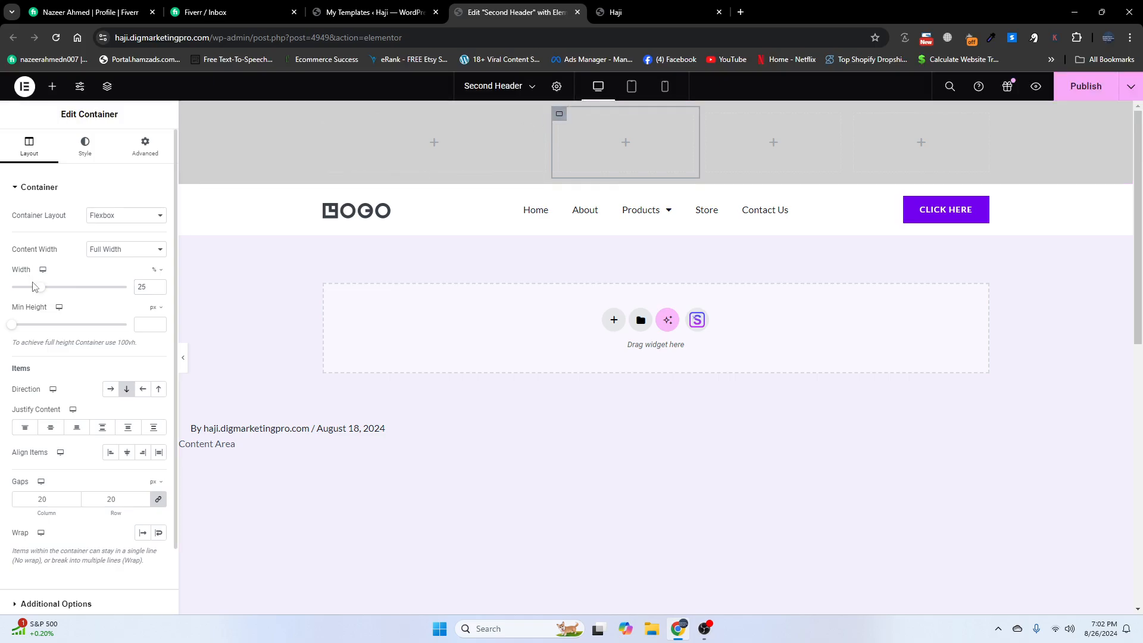
pyautogui.moveTo(153, 287); pyautogui.dragTo(121, 291)
pyautogui.press('BackSpace')
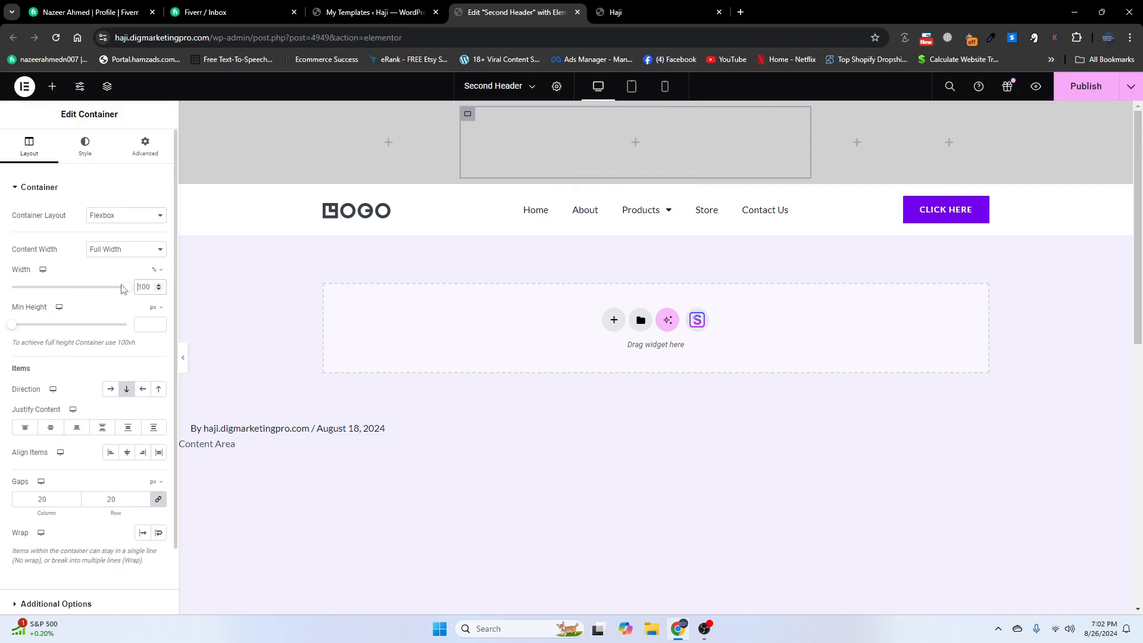
pyautogui.write('40')
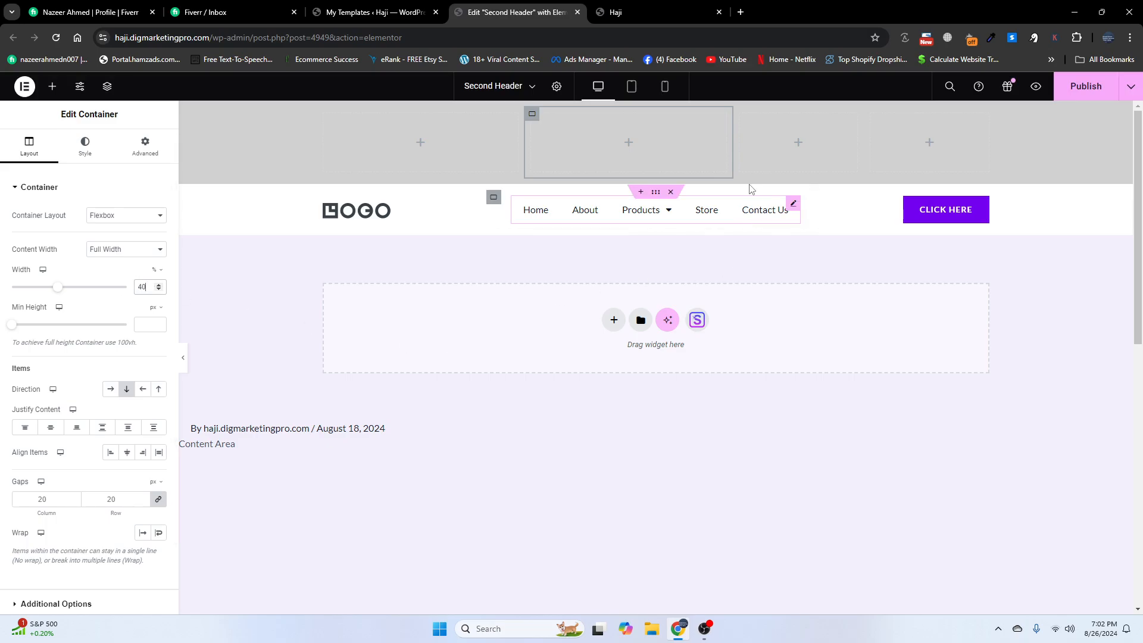
pyautogui.click(740, 116)
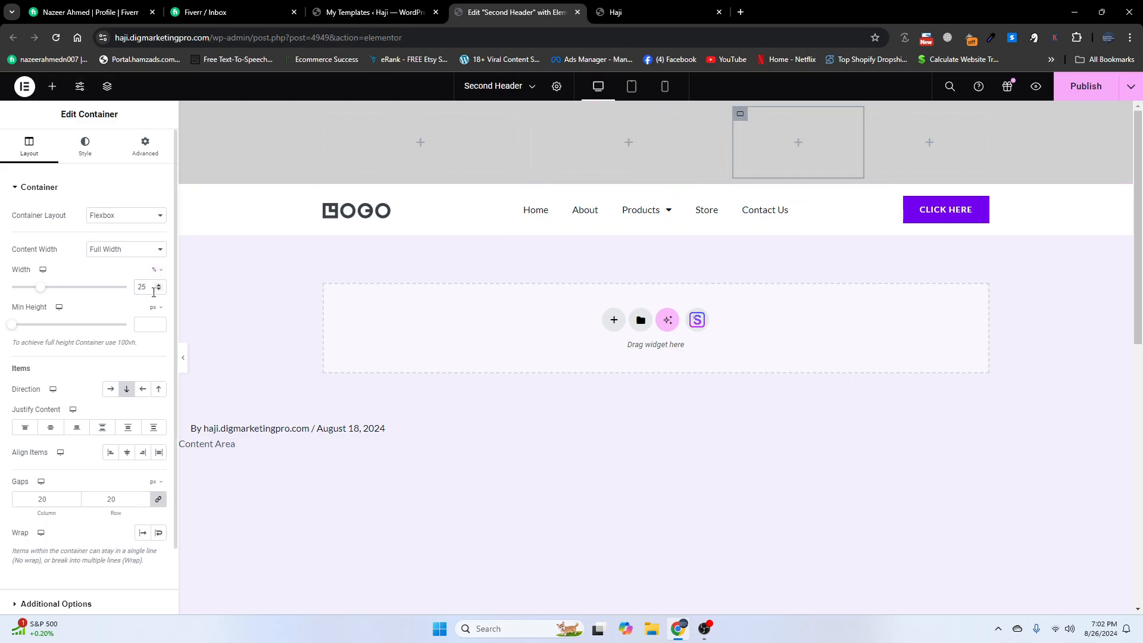
pyautogui.moveTo(152, 288); pyautogui.dragTo(136, 291)
pyautogui.write('10')
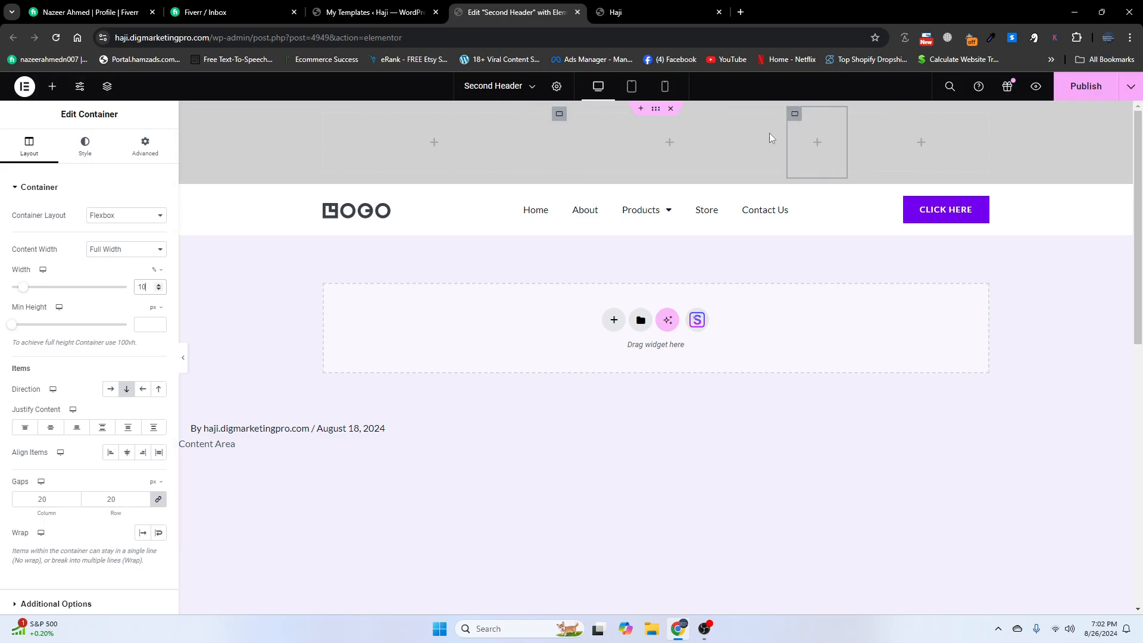
pyautogui.click(856, 116)
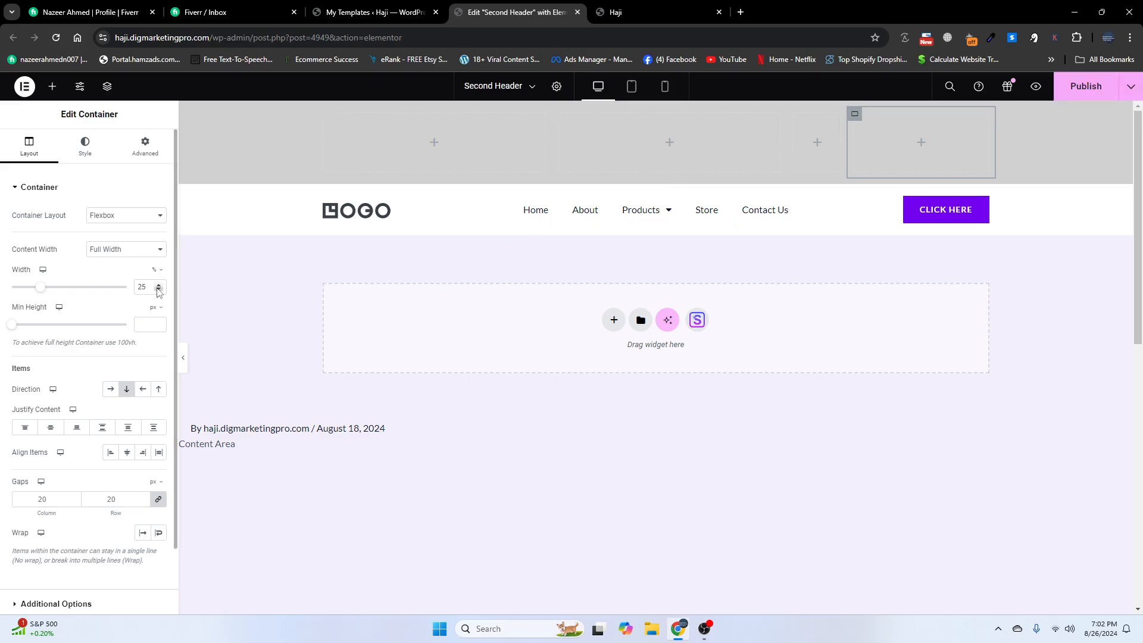
pyautogui.moveTo(159, 289); pyautogui.dragTo(119, 292)
pyautogui.write('10')
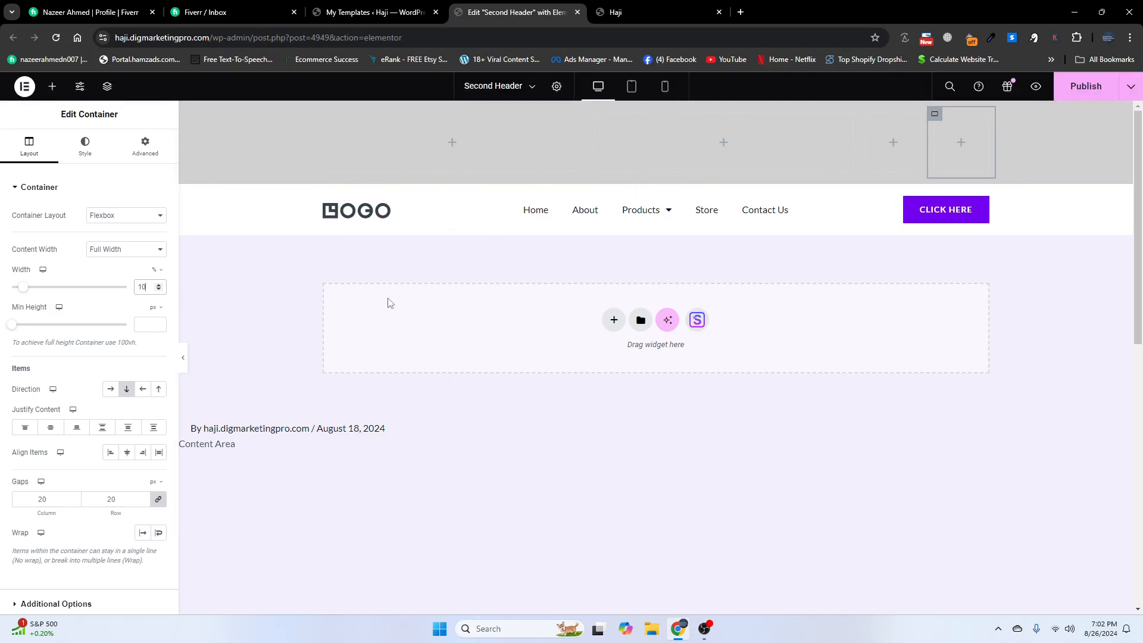
pyautogui.click(453, 146)
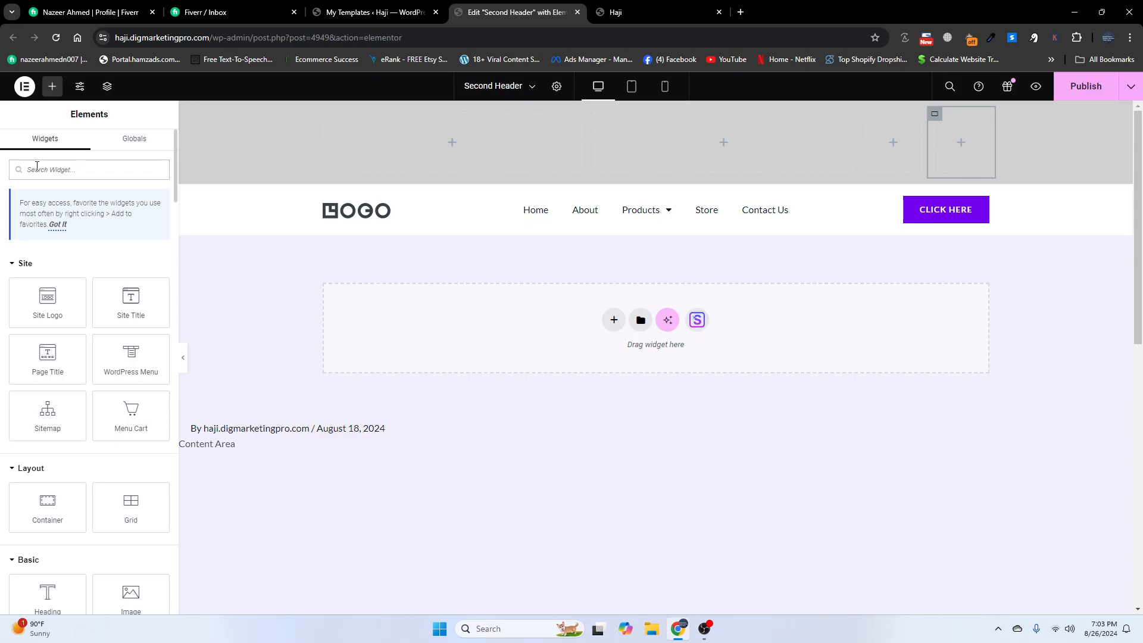
# - Drag an Icon List into the first column, delete its third item and set Layout to Inline
pyautogui.write('list')
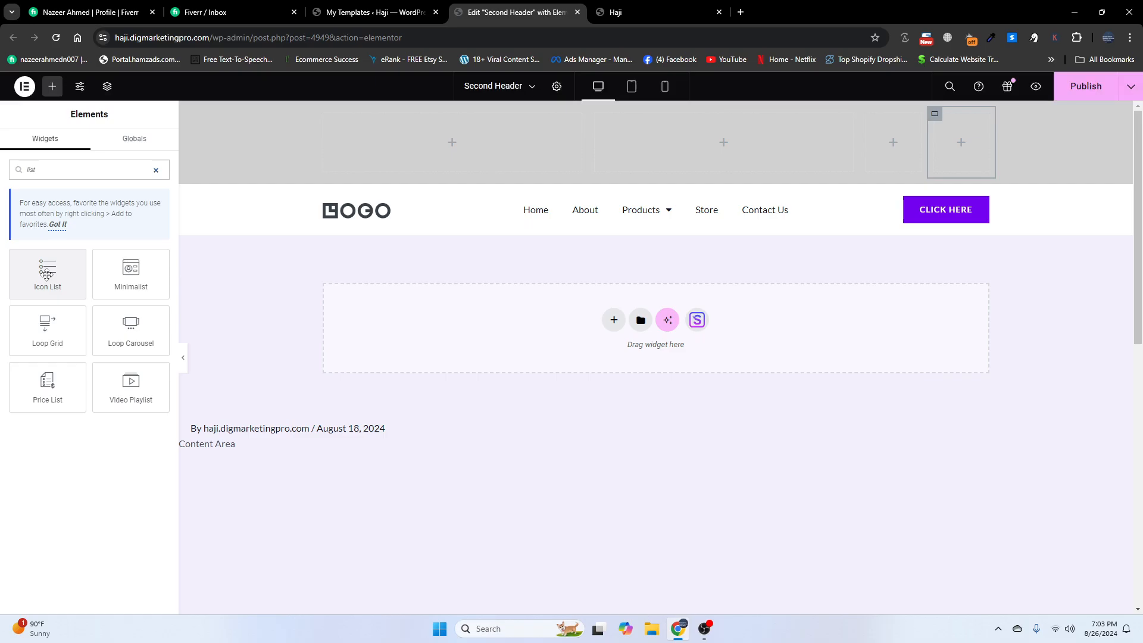
pyautogui.moveTo(47, 269); pyautogui.dragTo(448, 136)
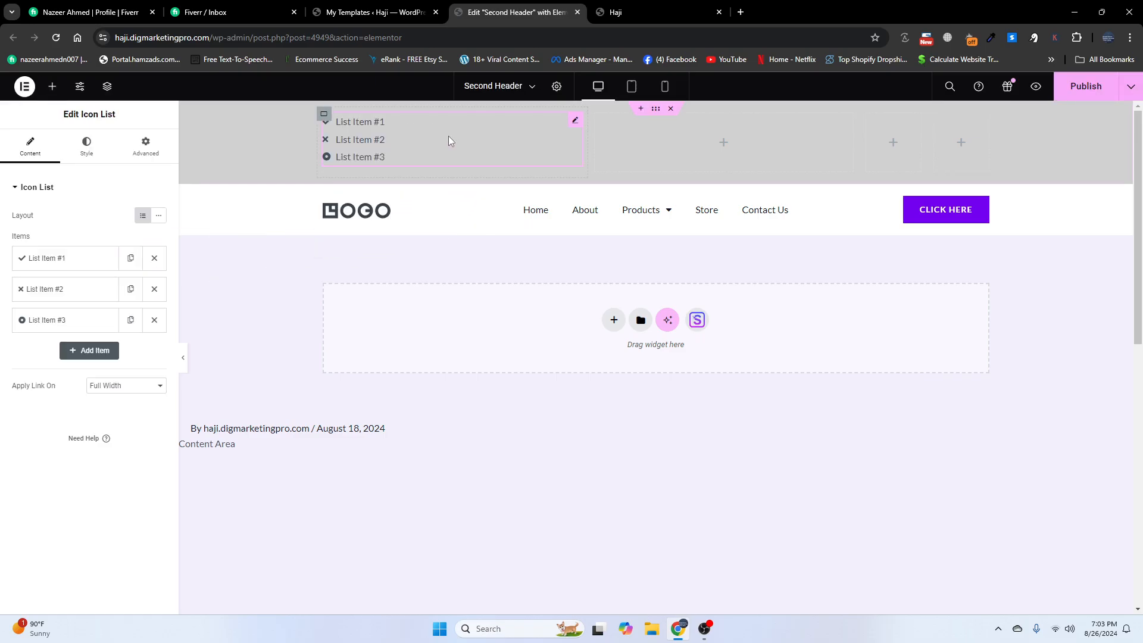
pyautogui.click(154, 321)
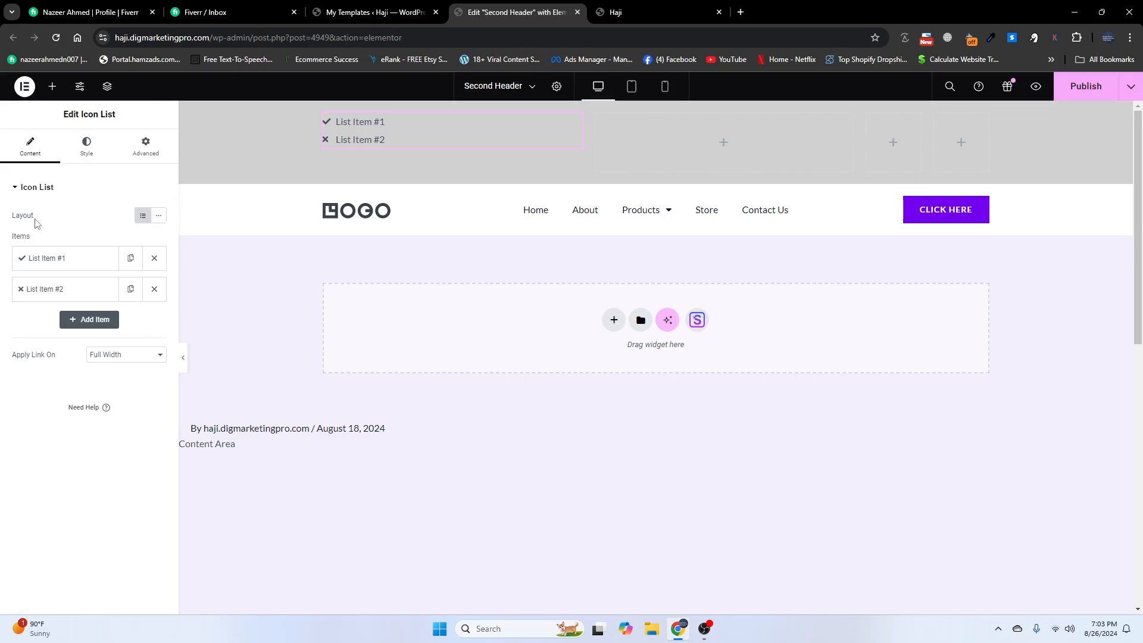
pyautogui.click(159, 217)
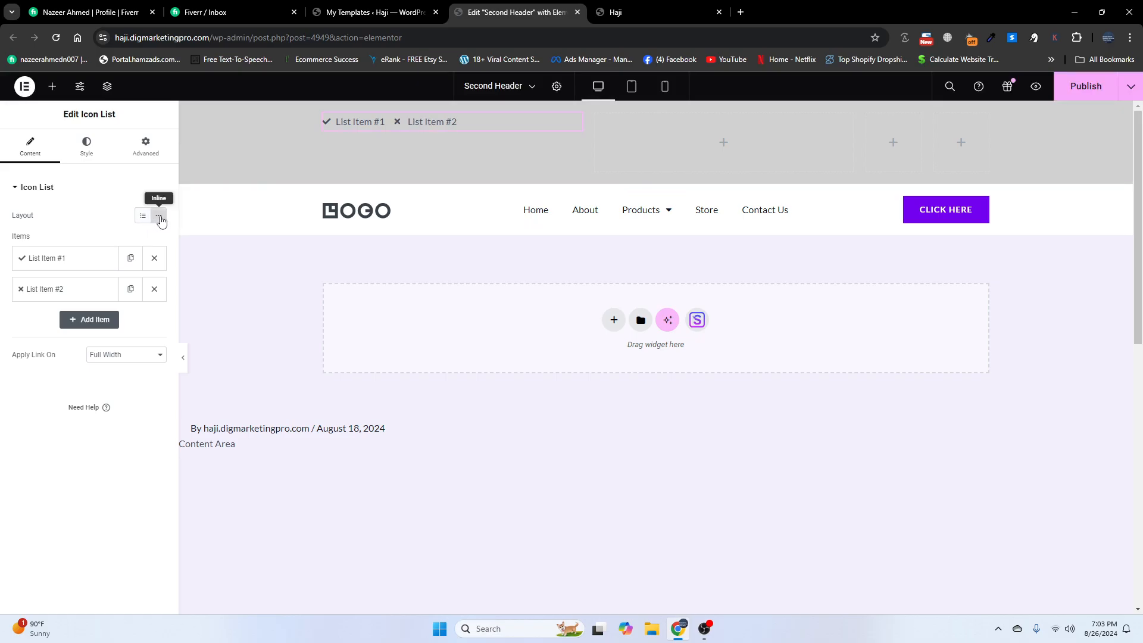
pyautogui.click(324, 116)
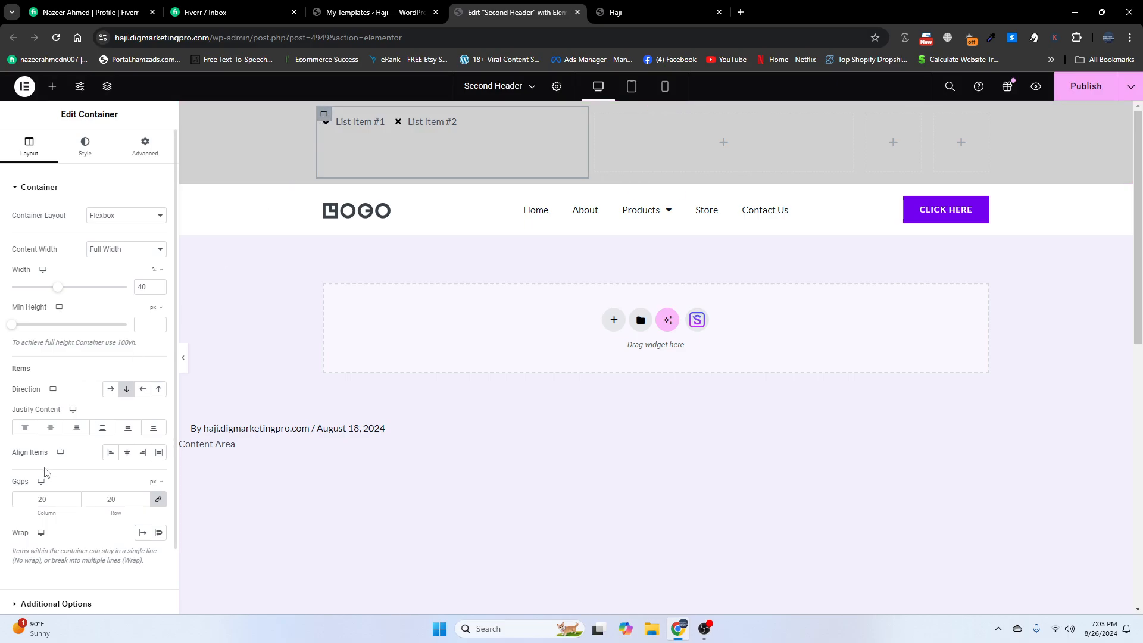
# - Centre the list vertically in its column and give the first item the solid Envelope icon
pyautogui.click(51, 429)
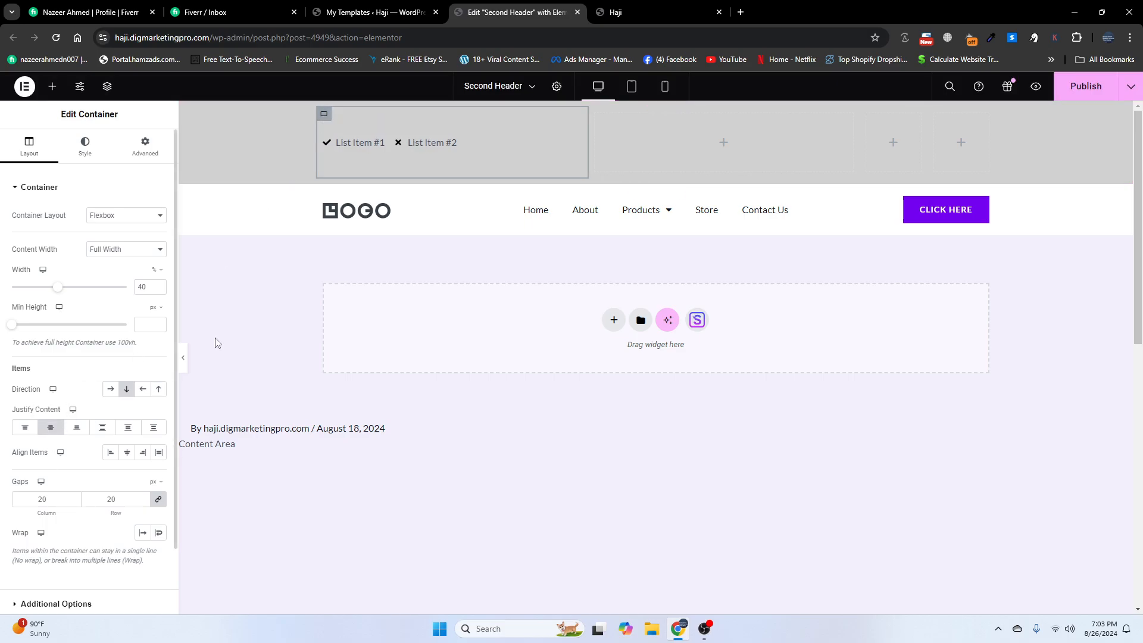
pyautogui.click(416, 144)
pyautogui.click(56, 258)
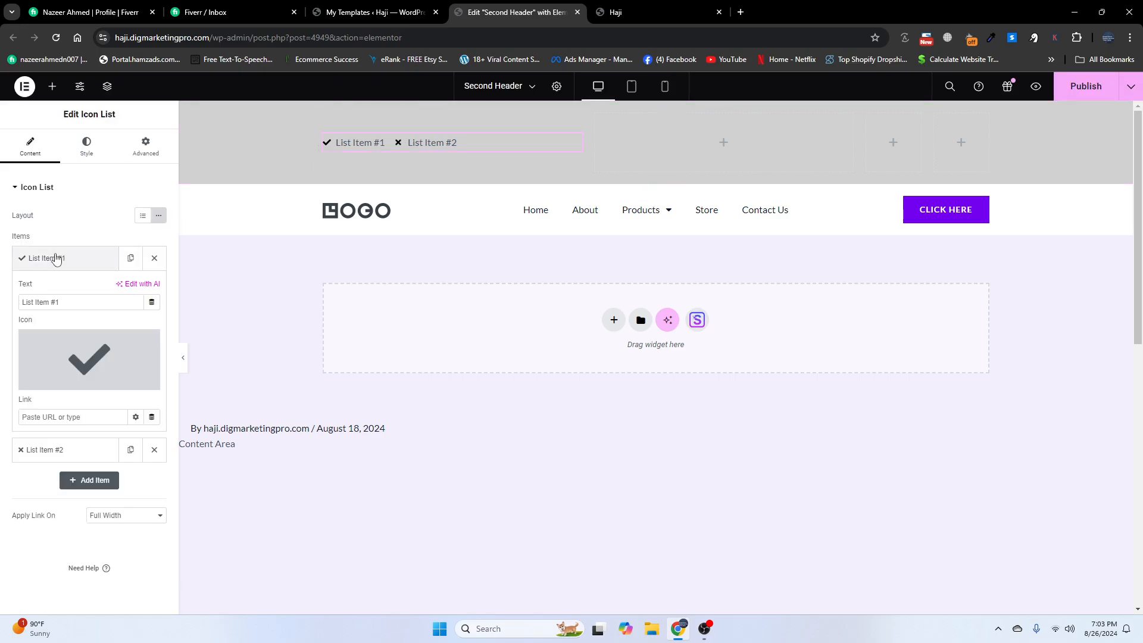
pyautogui.click(91, 357)
pyautogui.click(494, 162)
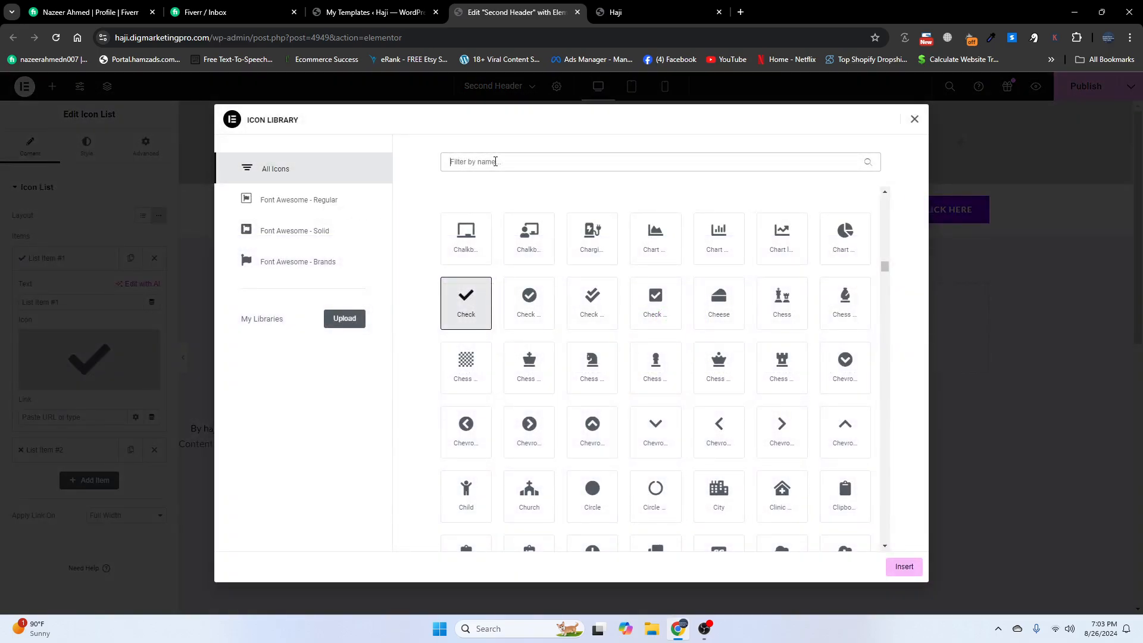
pyautogui.write('env')
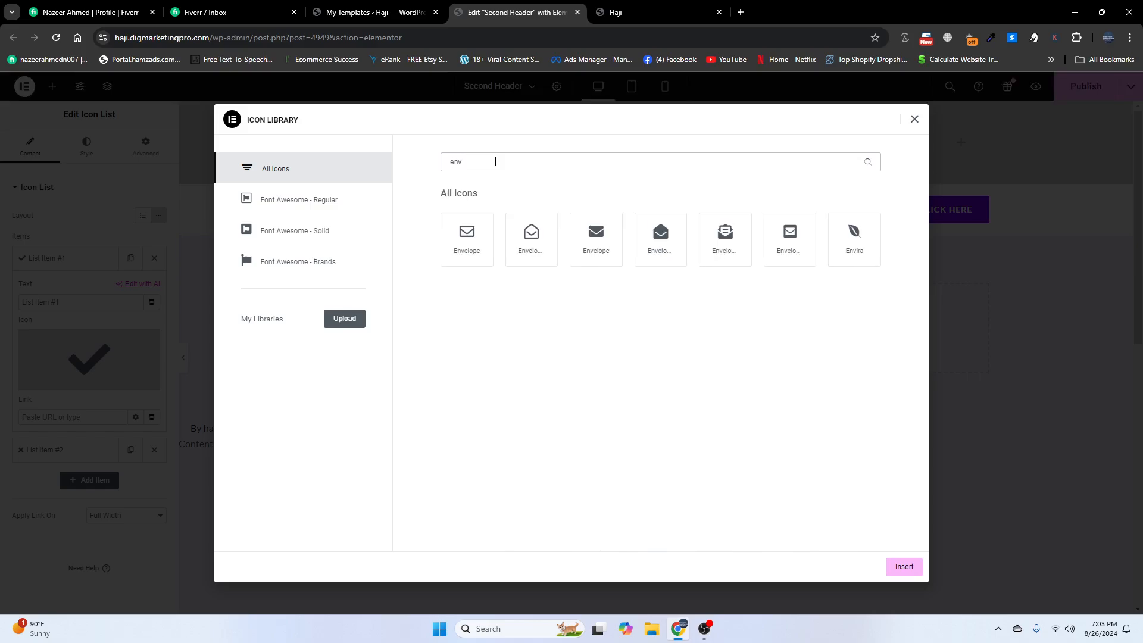
pyautogui.click(596, 236)
pyautogui.click(900, 567)
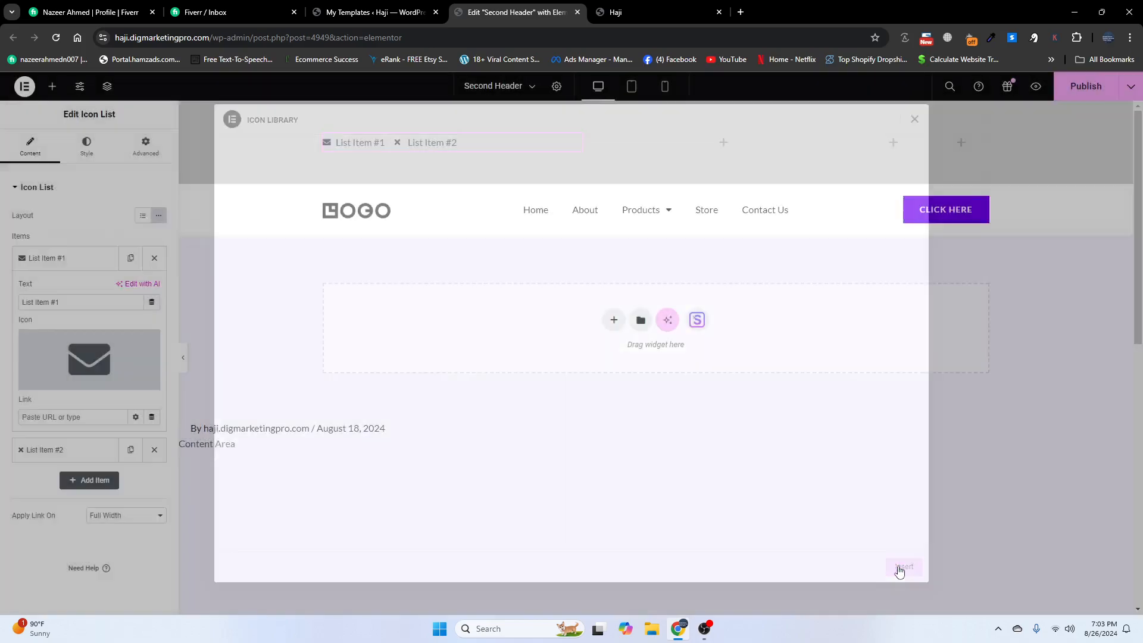
# - Replace the first item's text with the contact e-mail address
pyautogui.moveTo(84, 301); pyautogui.dragTo(3, 302)
pyautogui.press('BackSpace')
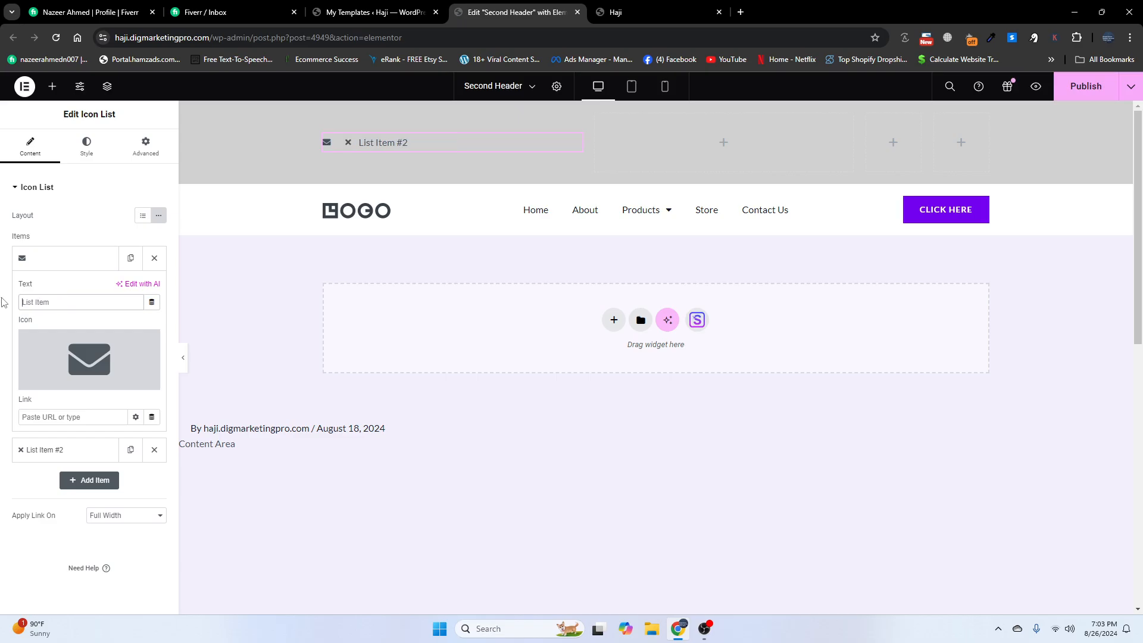
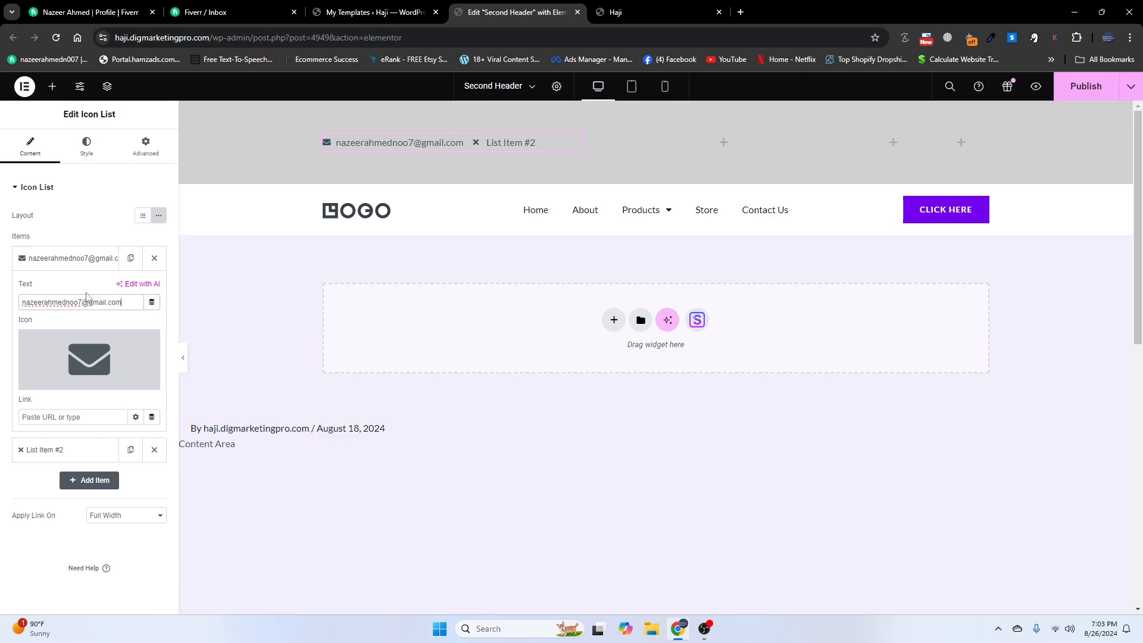
# - Give the second list item the solid Phone icon from the Icon Library
pyautogui.click(73, 257)
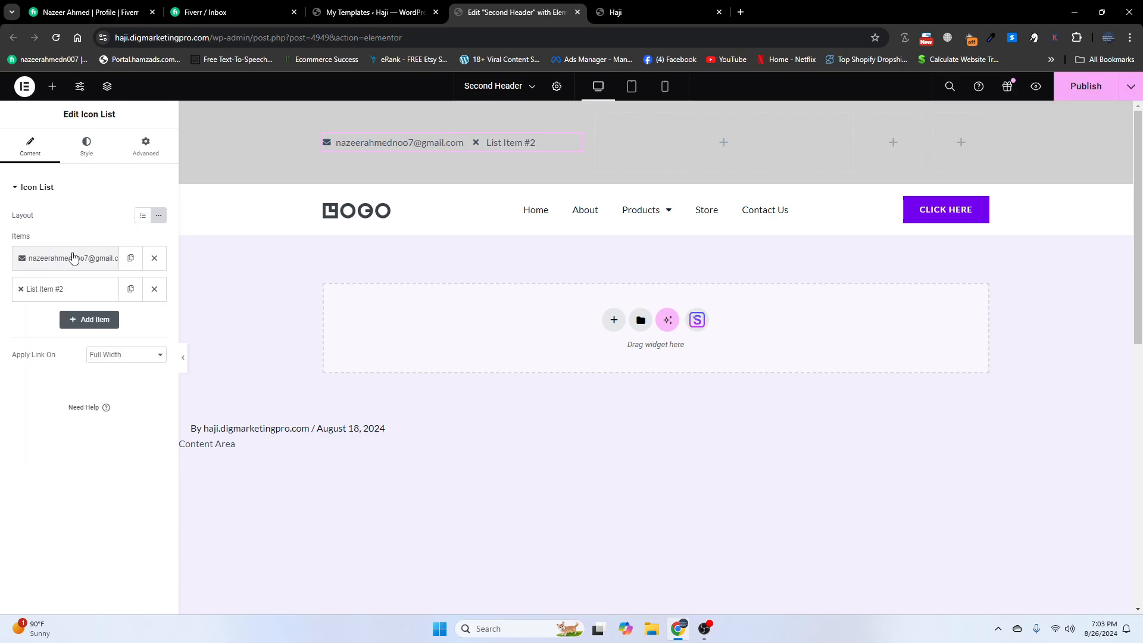
pyautogui.click(65, 290)
pyautogui.click(89, 390)
pyautogui.click(515, 167)
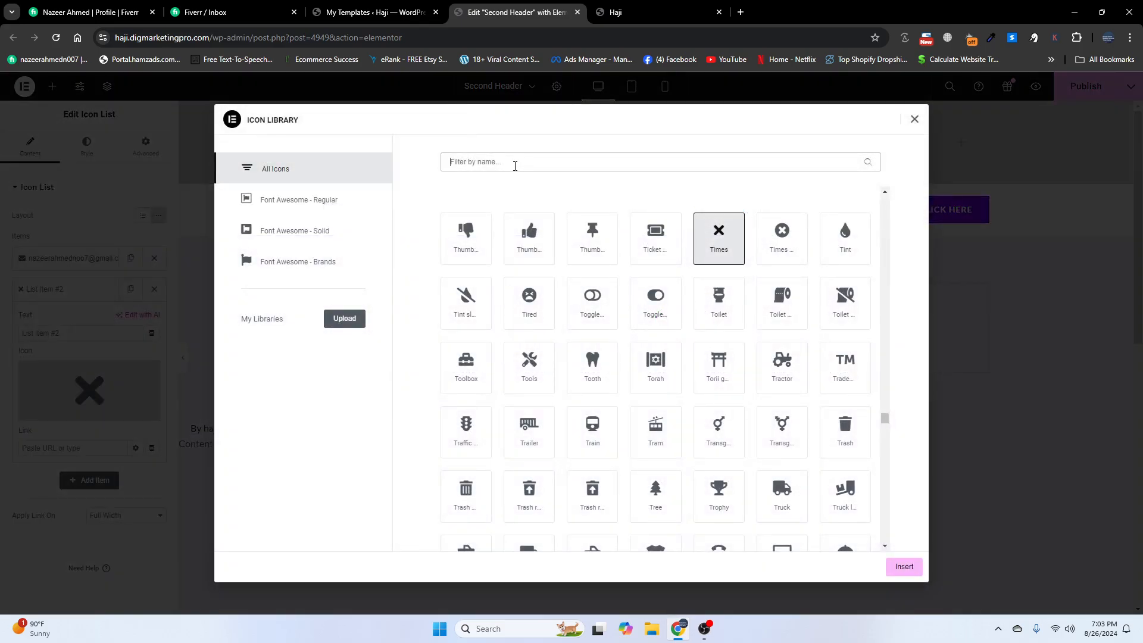
pyautogui.write('pho')
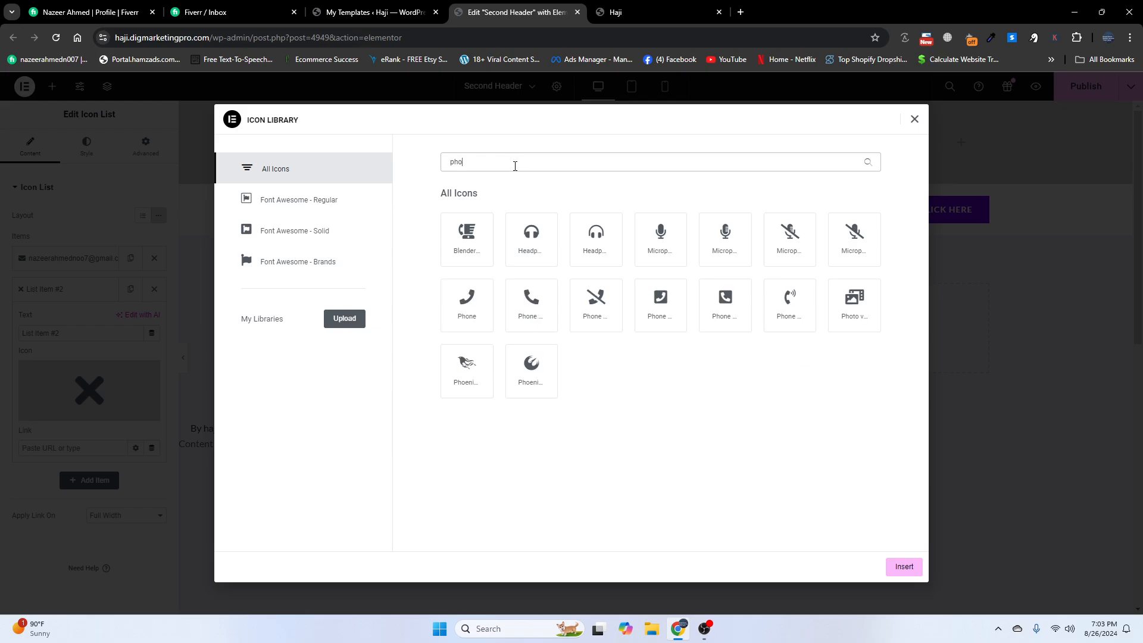
pyautogui.click(532, 315)
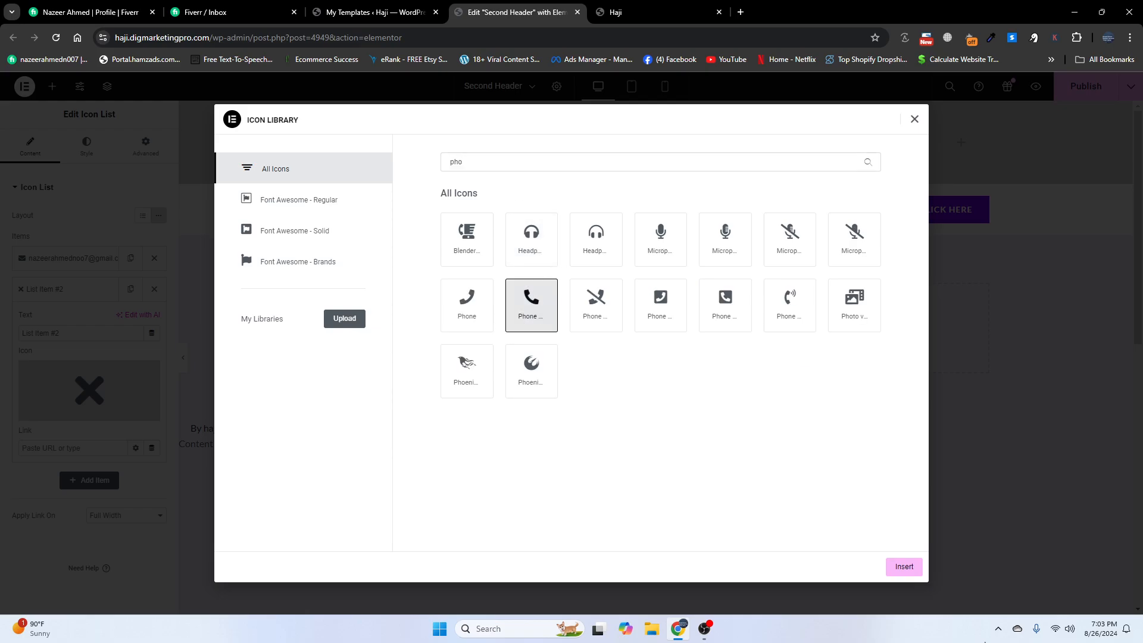
pyautogui.click(906, 568)
# - Replace the second item's placeholder text with the phone number
pyautogui.tripleClick(52, 332)
pyautogui.press('BackSpace')
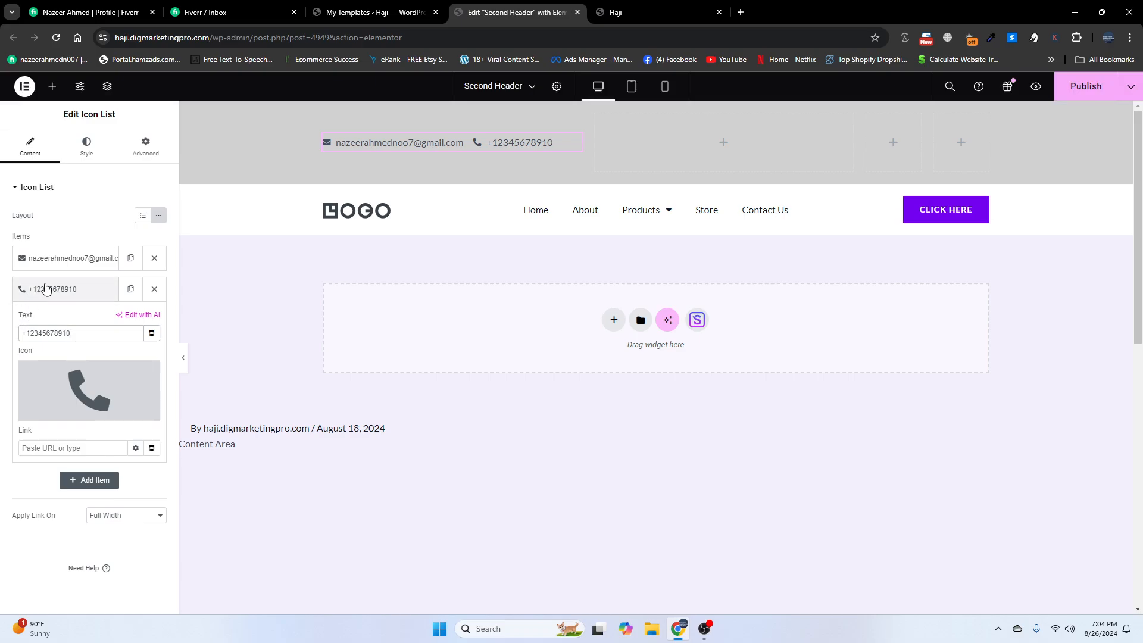
pyautogui.click(47, 289)
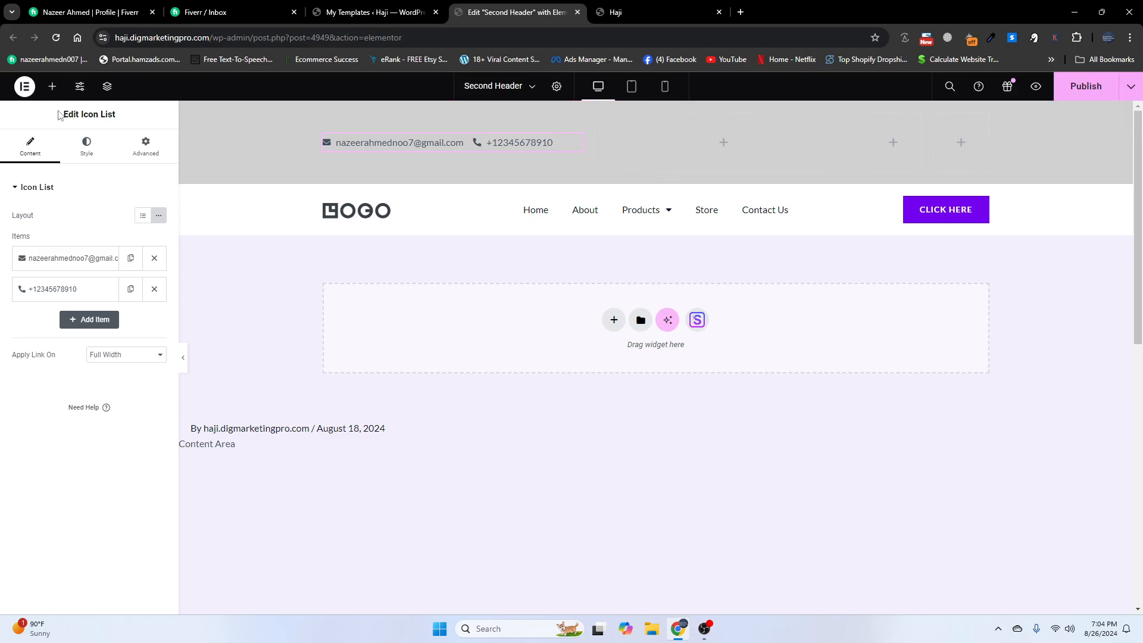
# - Add a WordPress Menu widget to the second column showing the logout menu
pyautogui.click(53, 87)
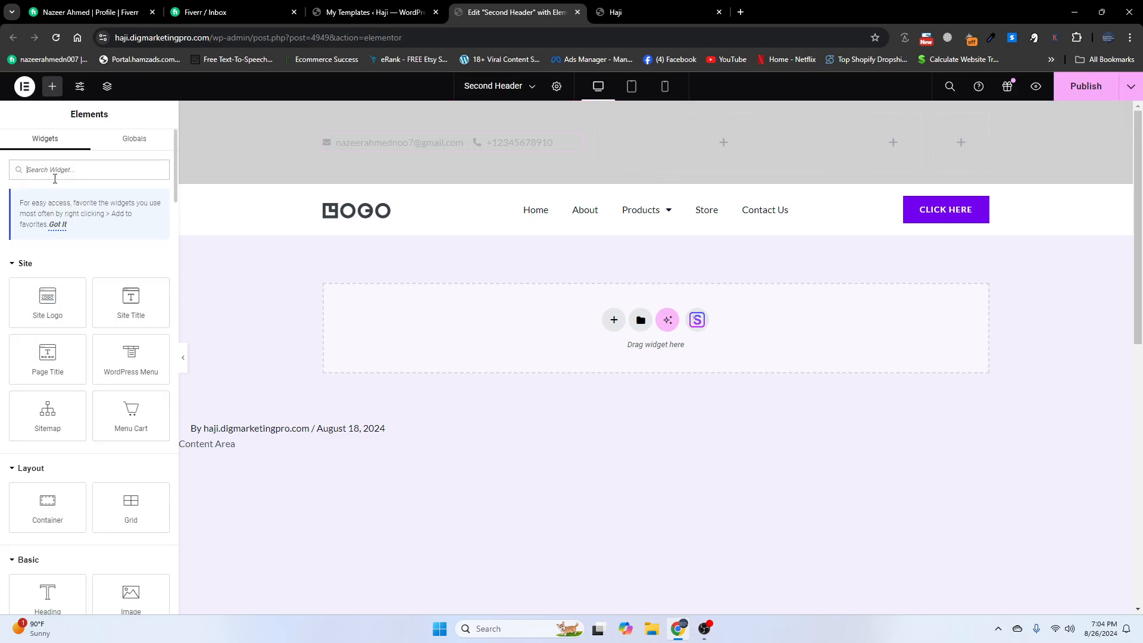
pyautogui.write('men')
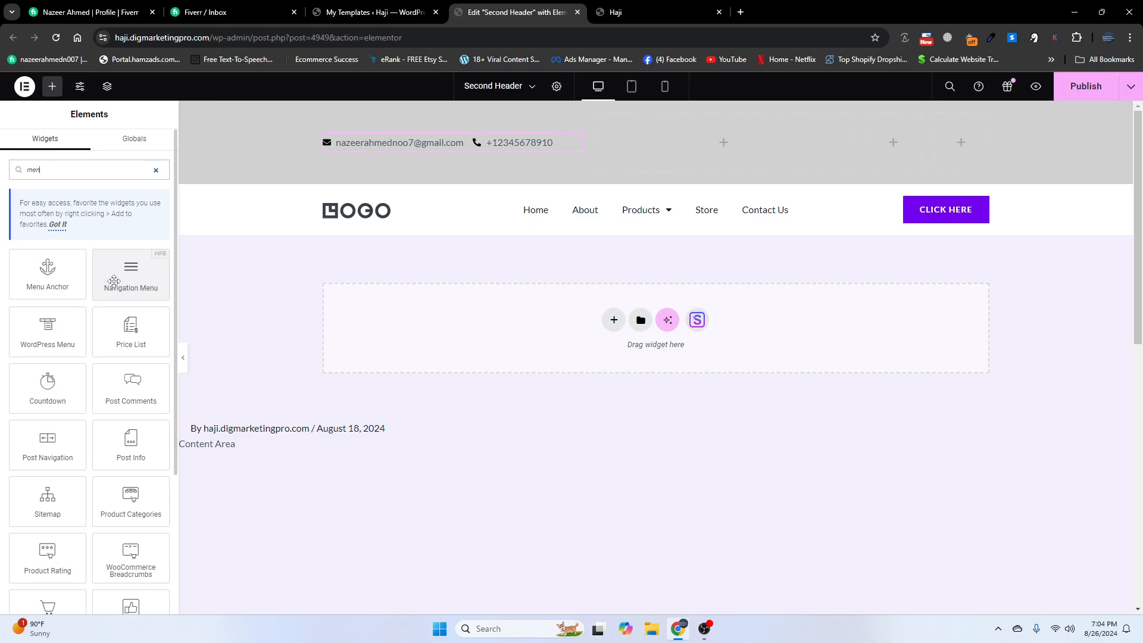
pyautogui.moveTo(36, 335); pyautogui.dragTo(684, 156)
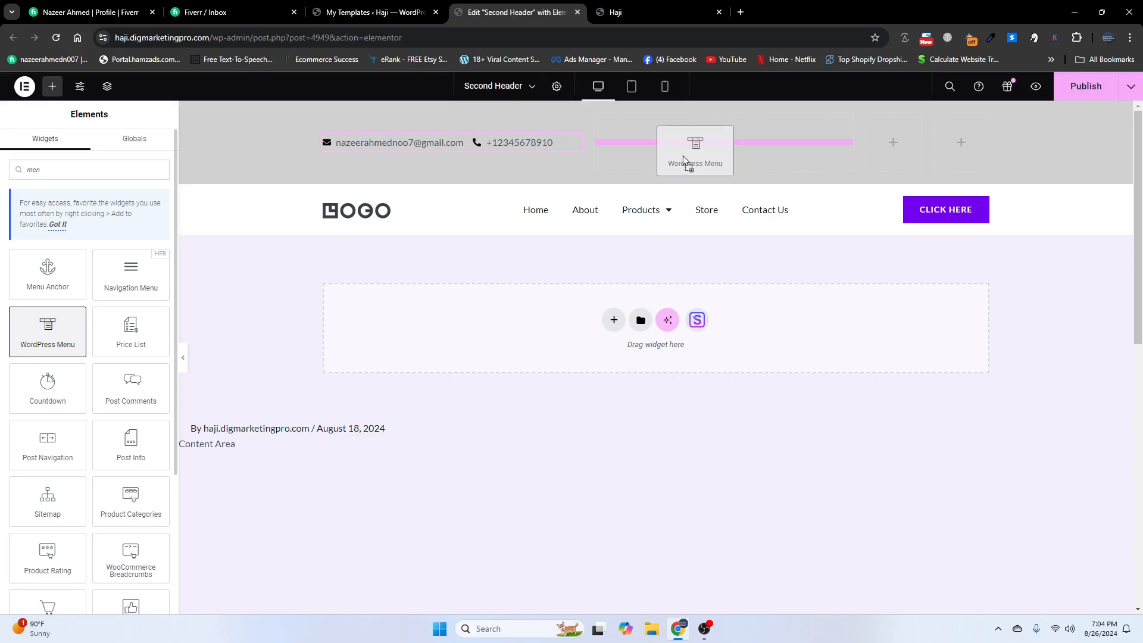
pyautogui.moveTo(684, 155); pyautogui.dragTo(682, 154)
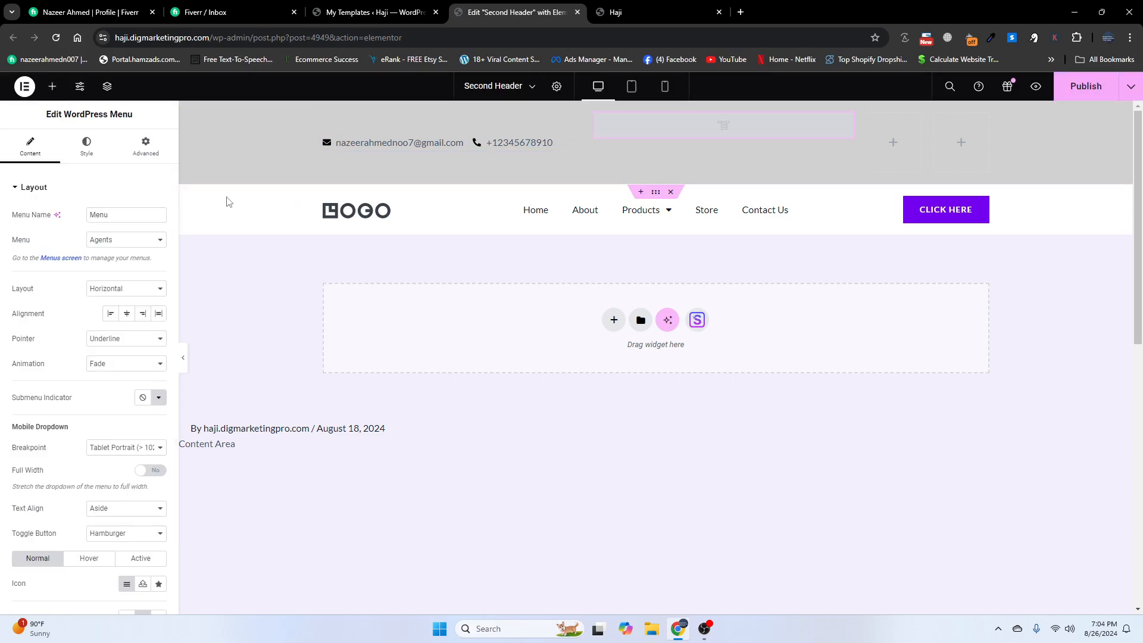
pyautogui.click(99, 239)
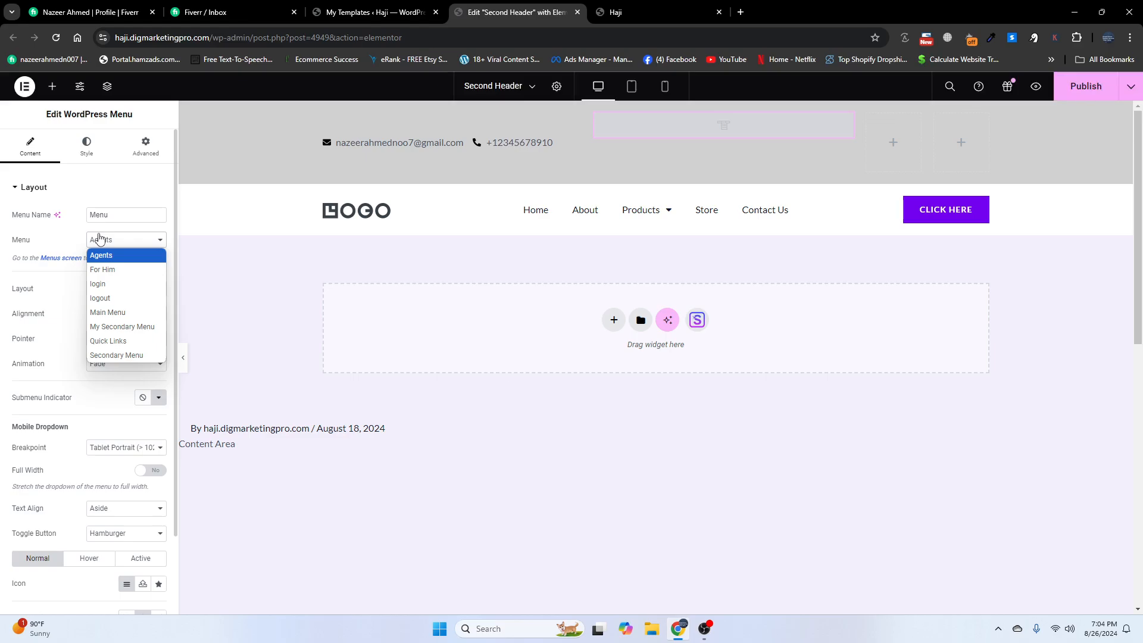
pyautogui.click(100, 298)
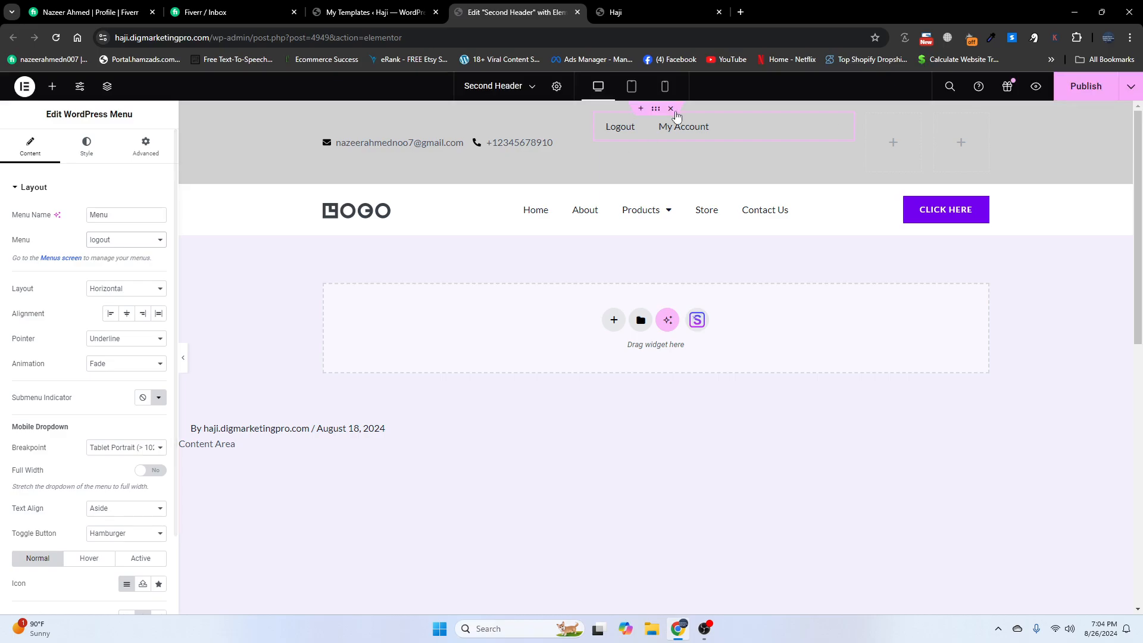
# - Centre the menu column vertically, align its links to the end, and set Pointer to None
pyautogui.click(595, 113)
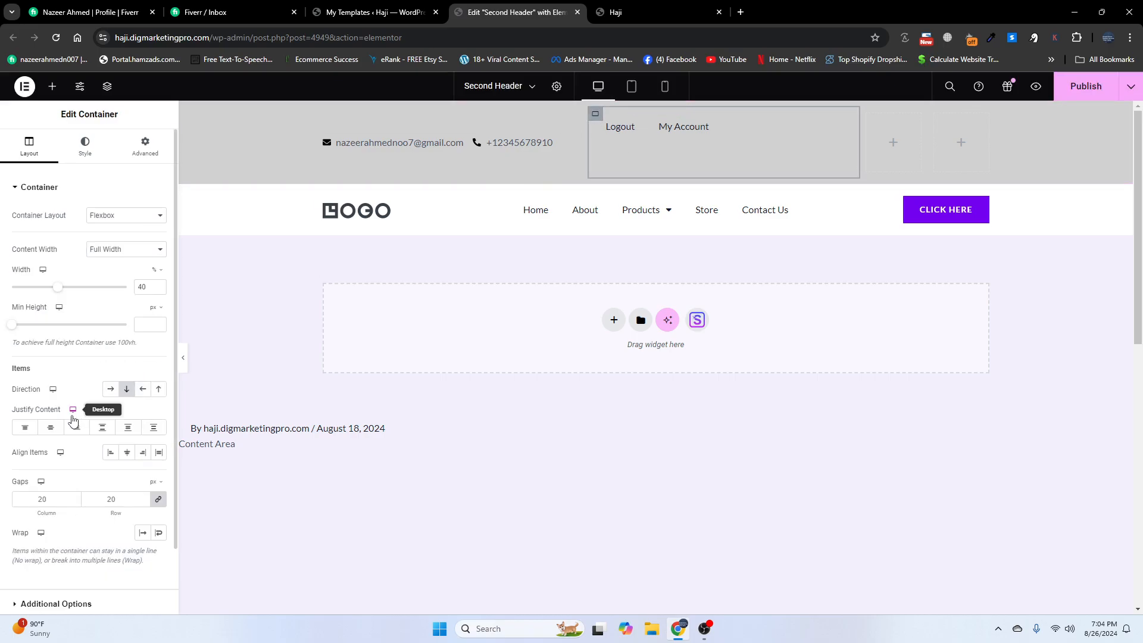
pyautogui.click(50, 428)
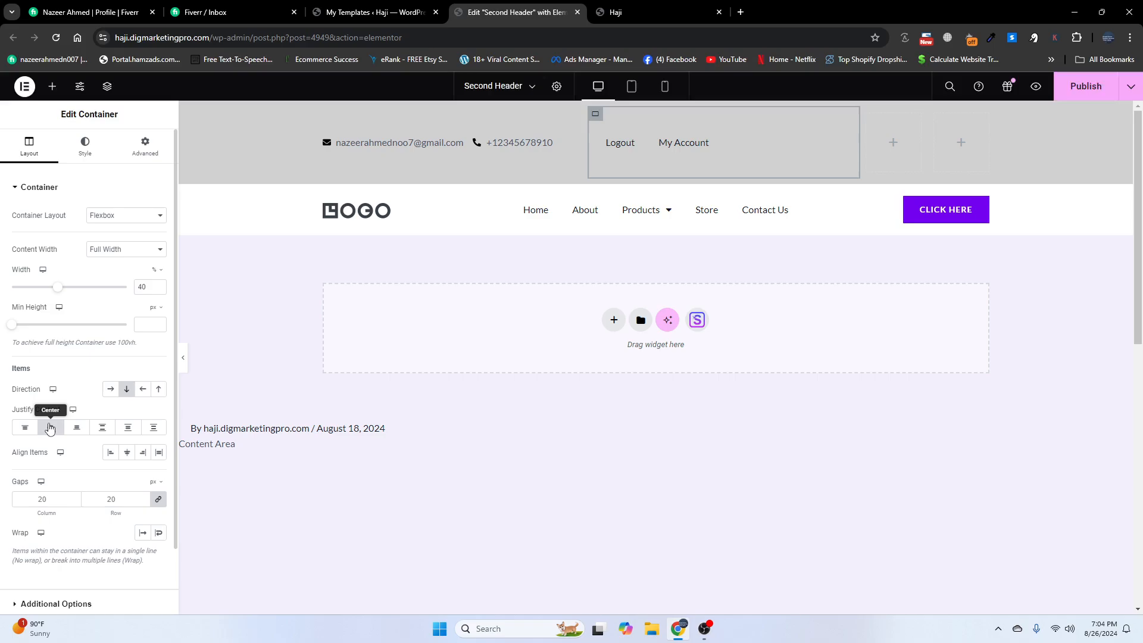
pyautogui.click(143, 454)
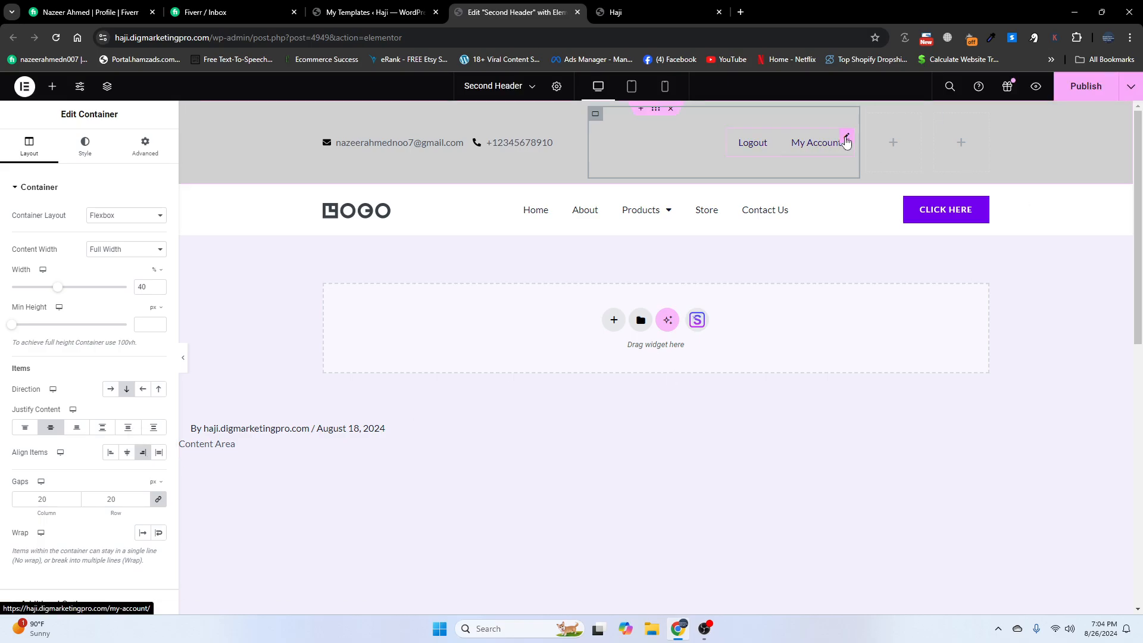
pyautogui.click(847, 141)
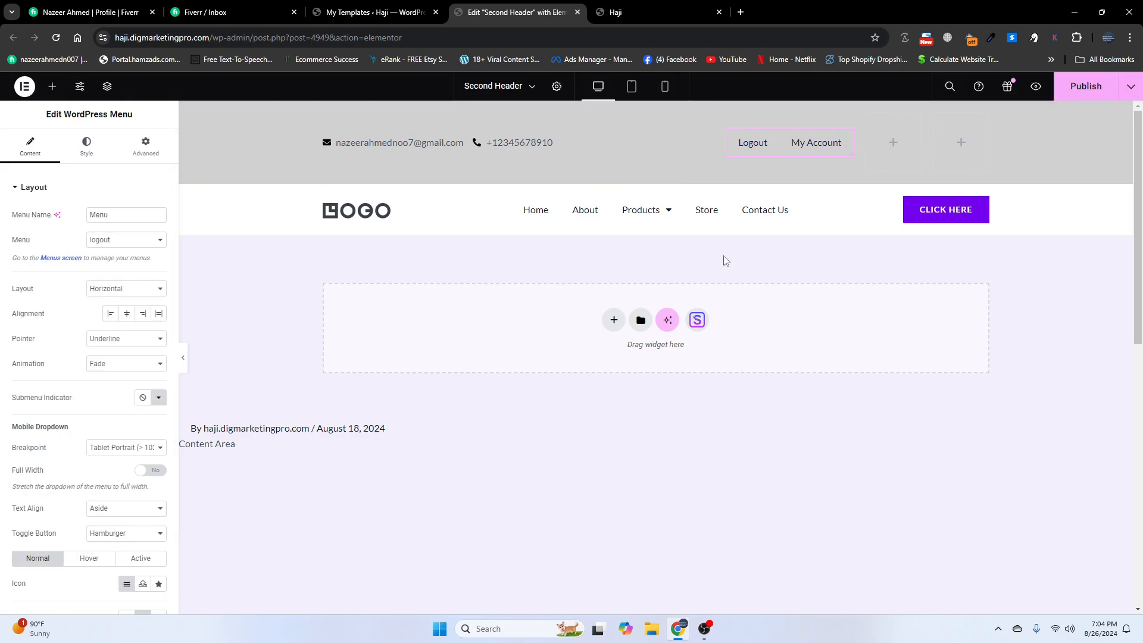
pyautogui.click(106, 345)
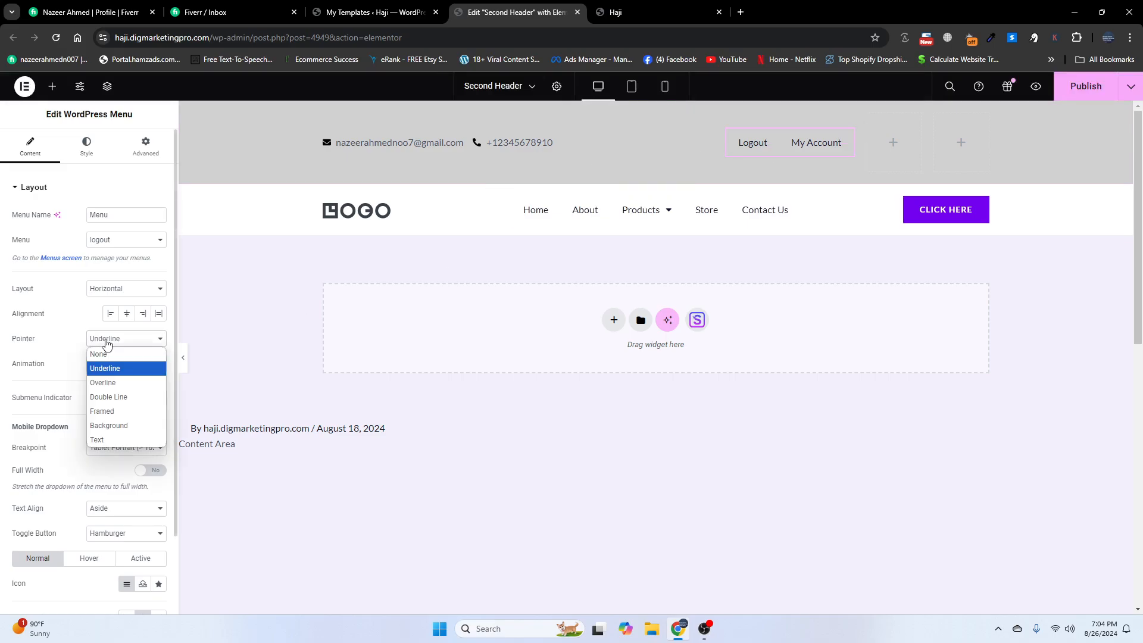
pyautogui.click(101, 355)
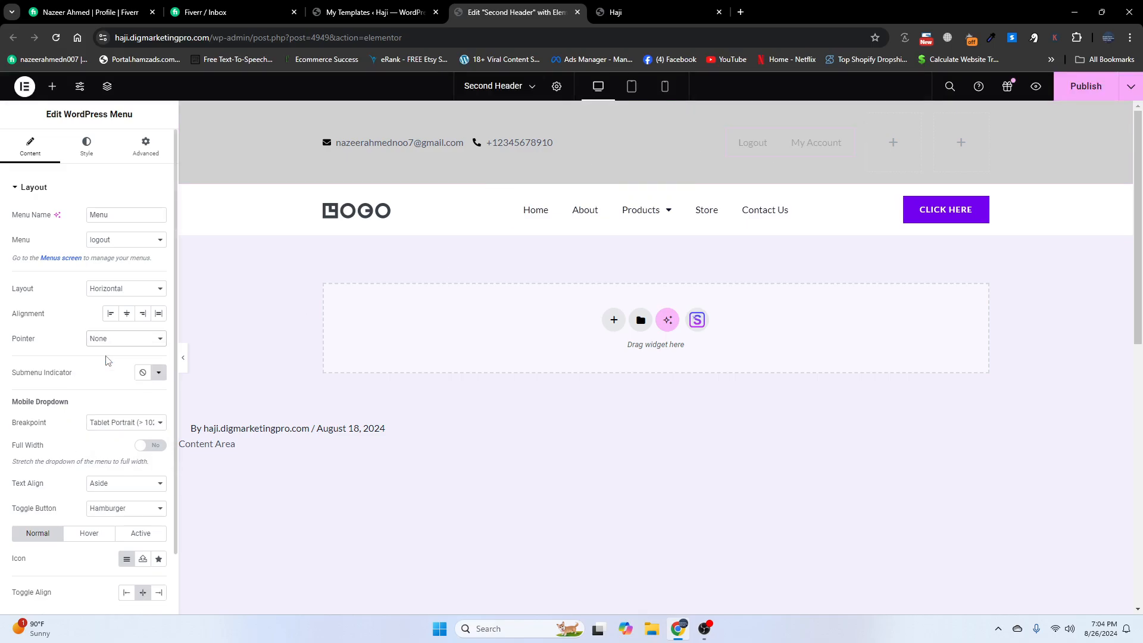
# - Add an Icon List to the third column, trim it to one item, and label it Register
pyautogui.click(894, 144)
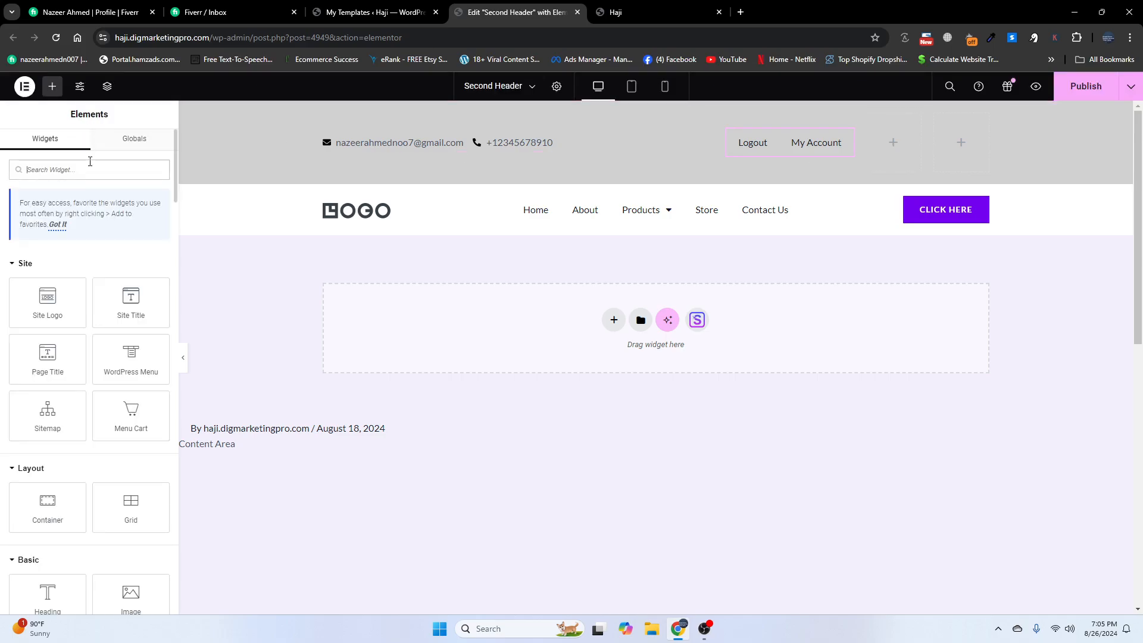
pyautogui.write('lis')
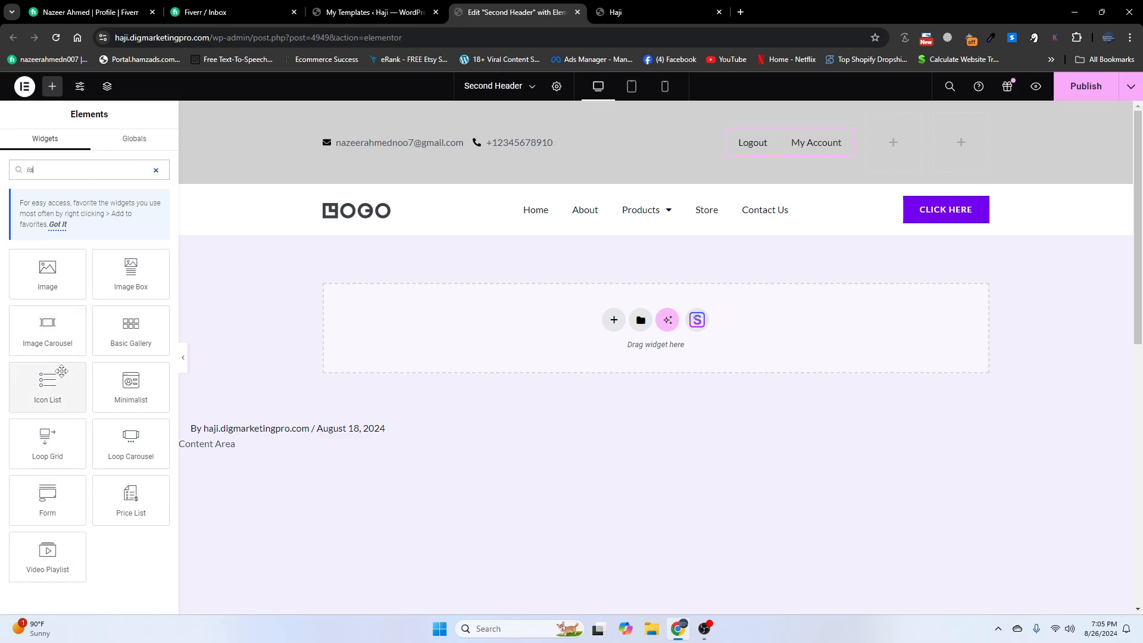
pyautogui.moveTo(47, 385); pyautogui.dragTo(903, 149)
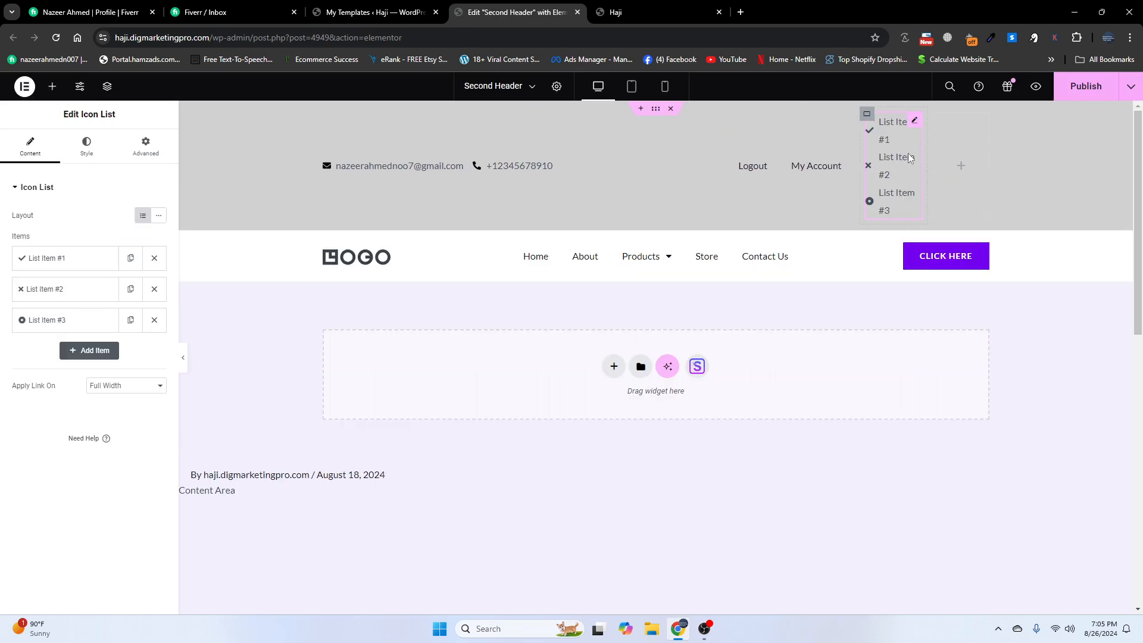
pyautogui.click(154, 320)
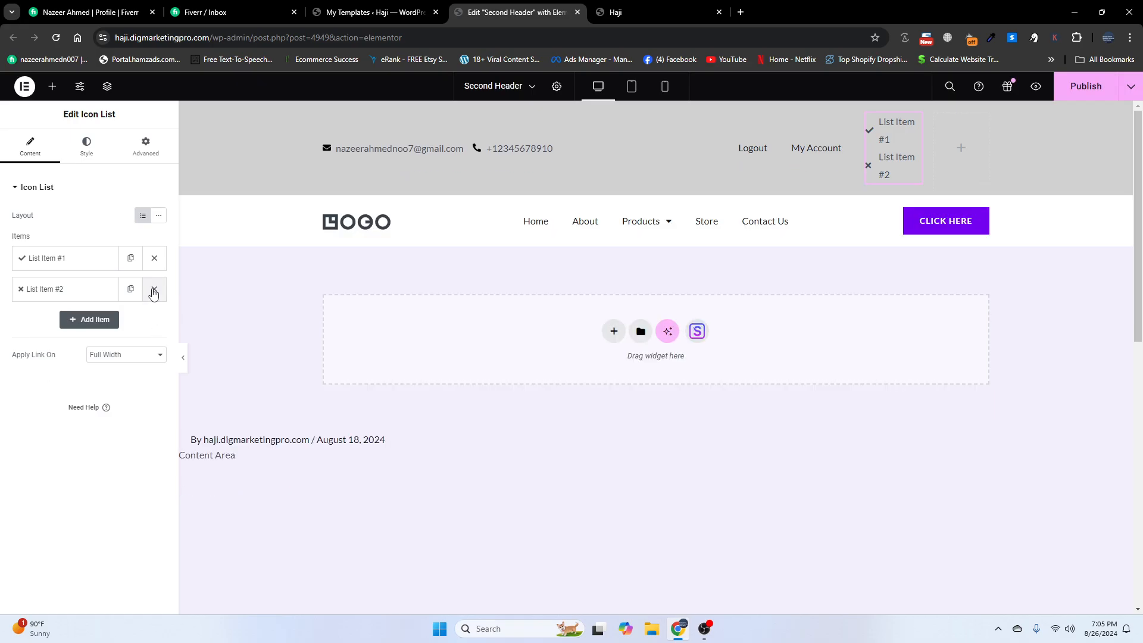
pyautogui.click(154, 289)
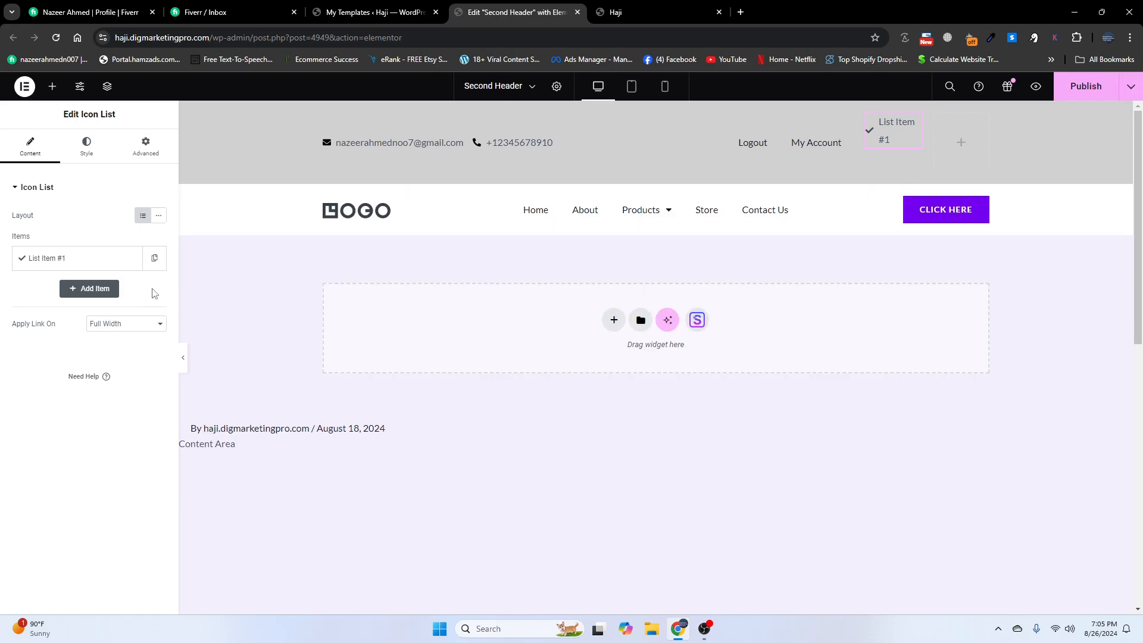
pyautogui.click(65, 258)
pyautogui.moveTo(62, 303); pyautogui.dragTo(8, 307)
pyautogui.press('BackSpace')
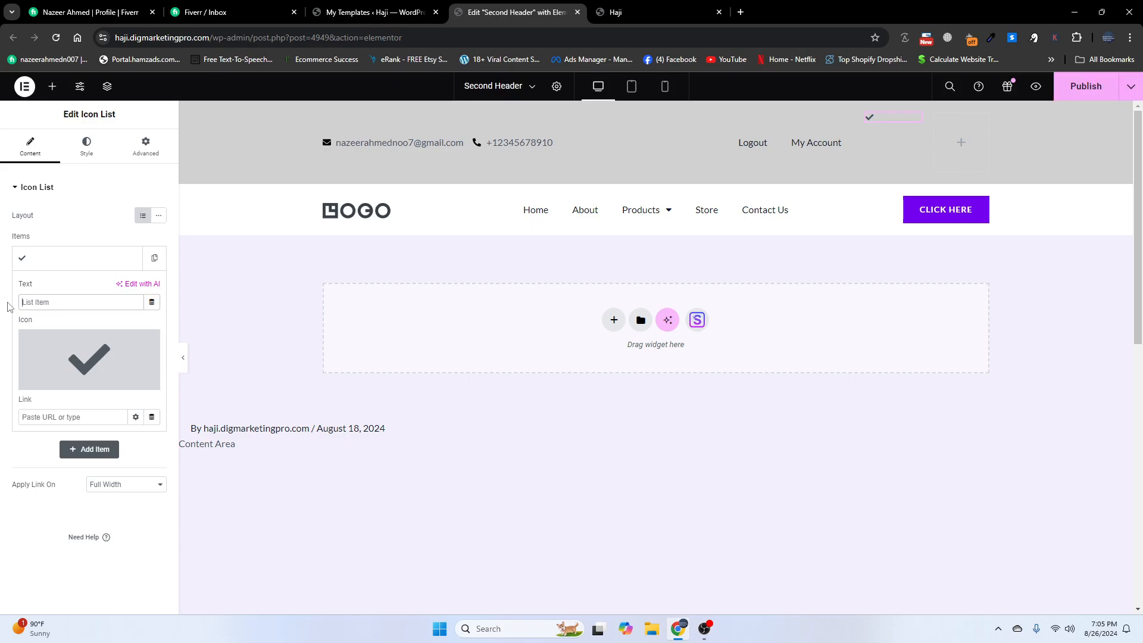
pyautogui.write('Register')
# - Insert the Registered icon for the Register item
pyautogui.click(54, 383)
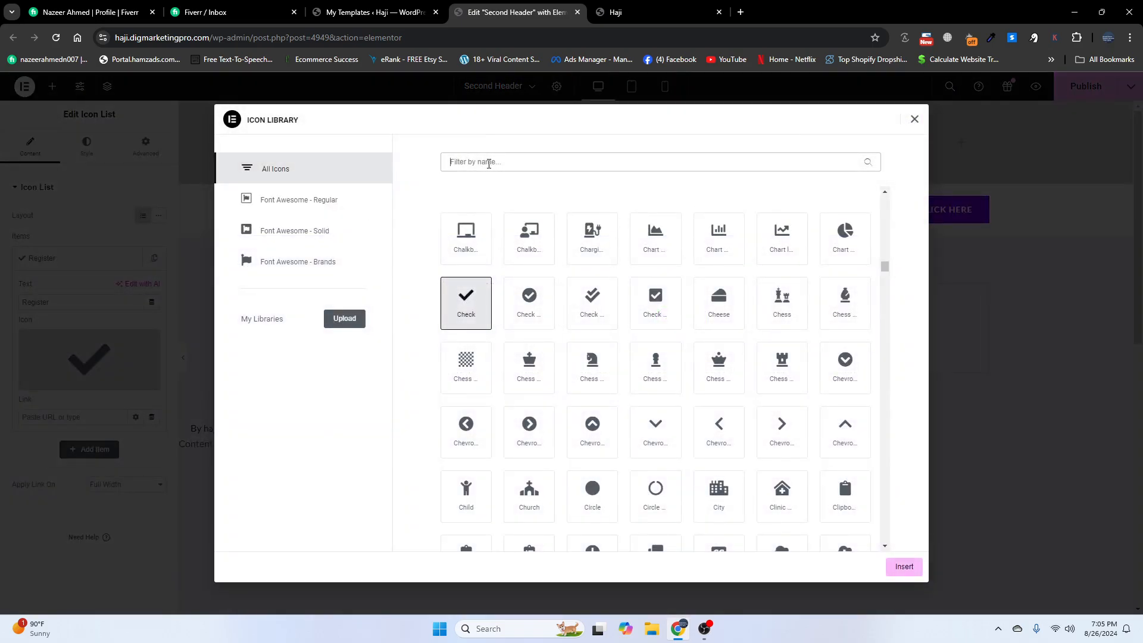
pyautogui.write('reg')
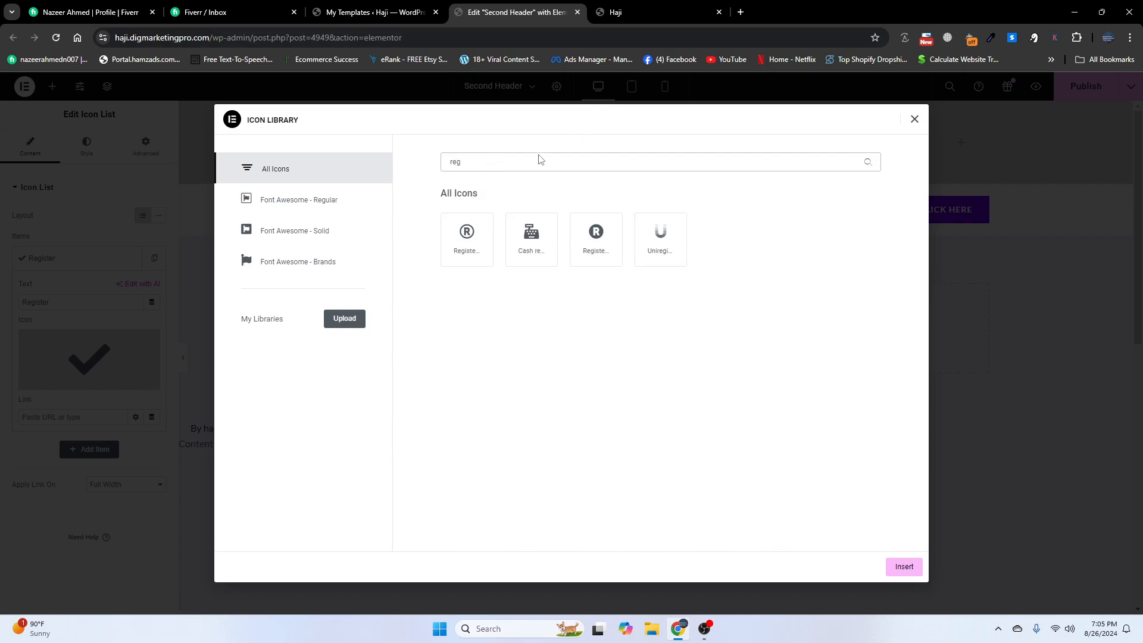
pyautogui.click(467, 235)
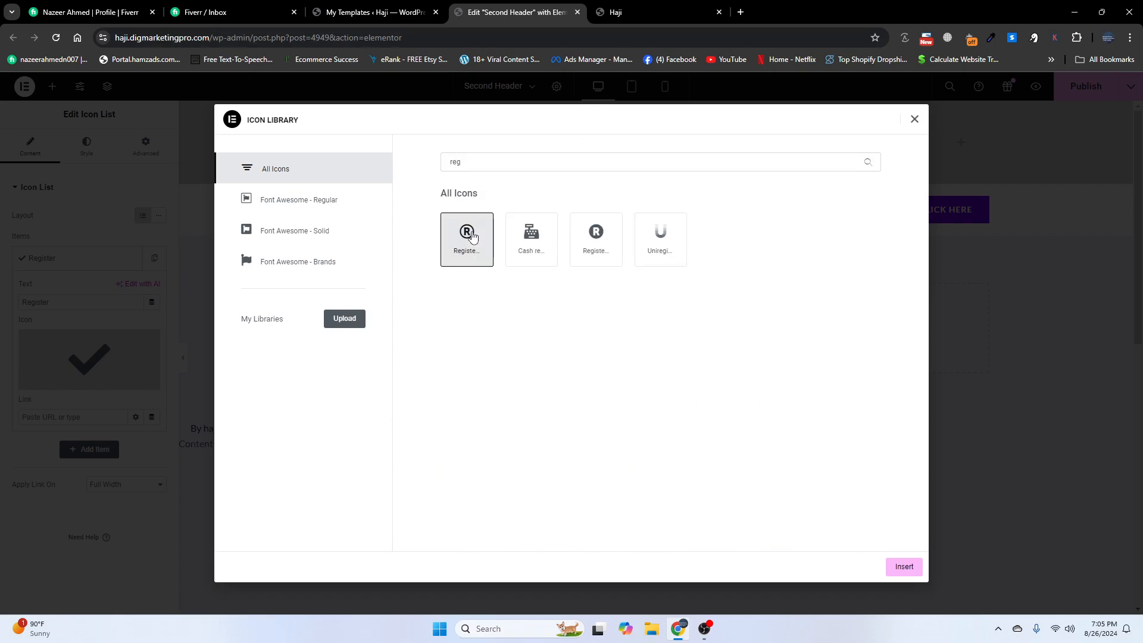
pyautogui.click(904, 567)
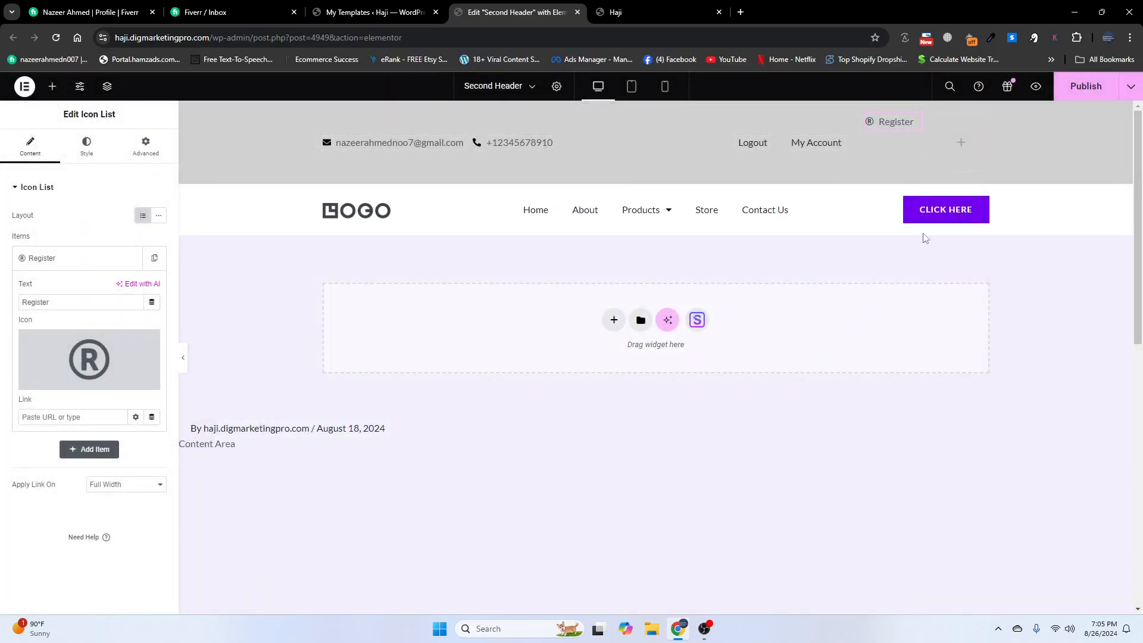
# - Centre the Register container vertically and copy the Register widget
pyautogui.click(866, 116)
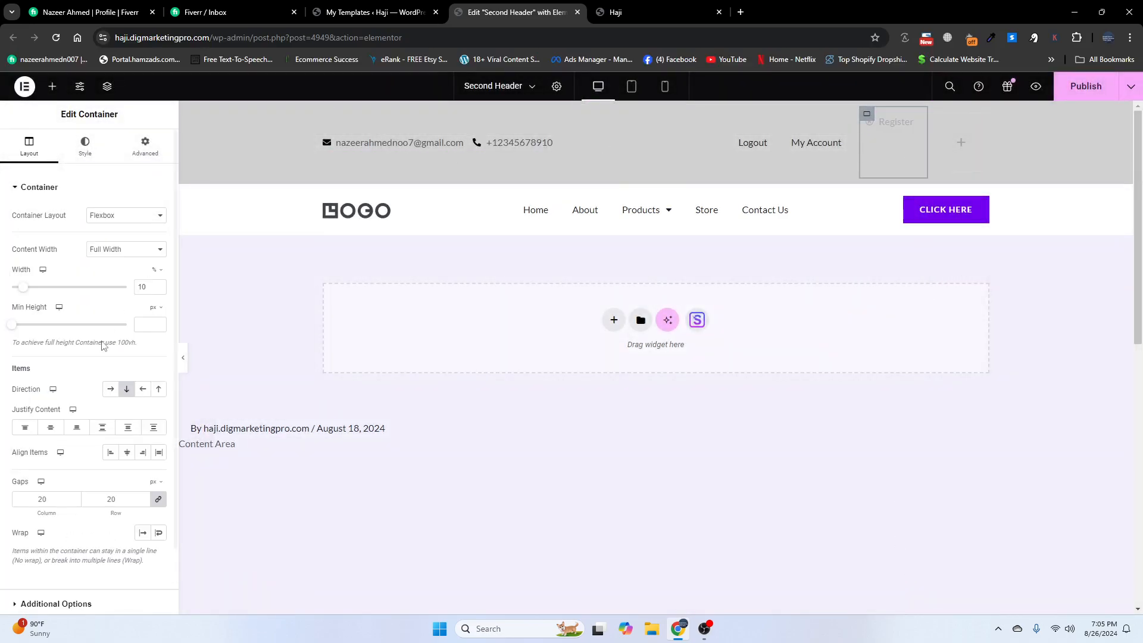
pyautogui.click(52, 427)
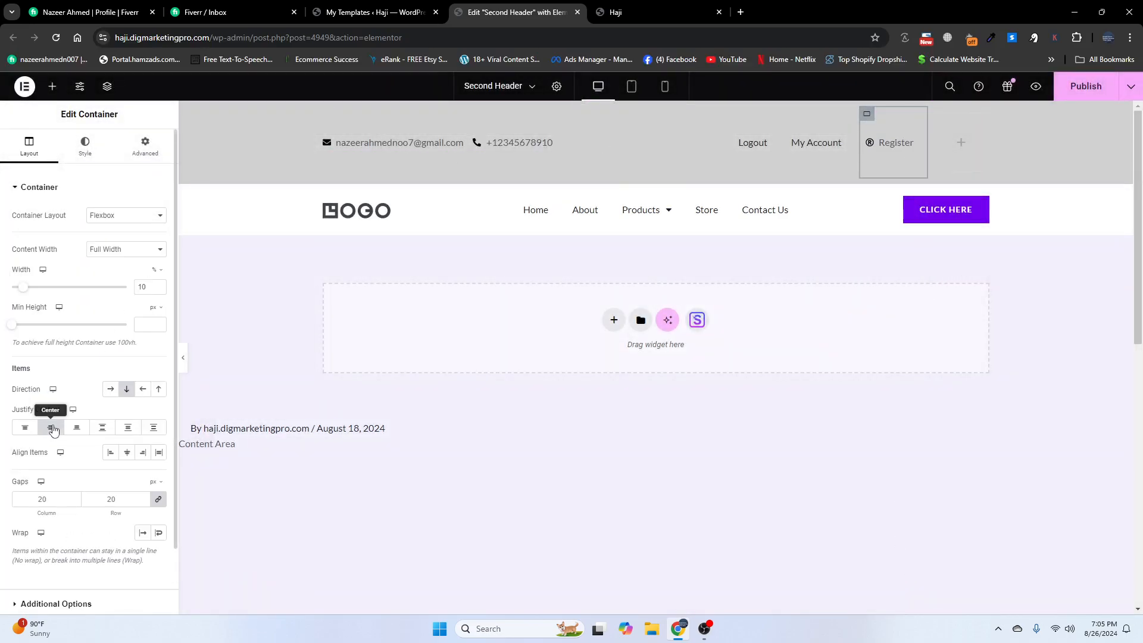
pyautogui.rightClick(902, 142)
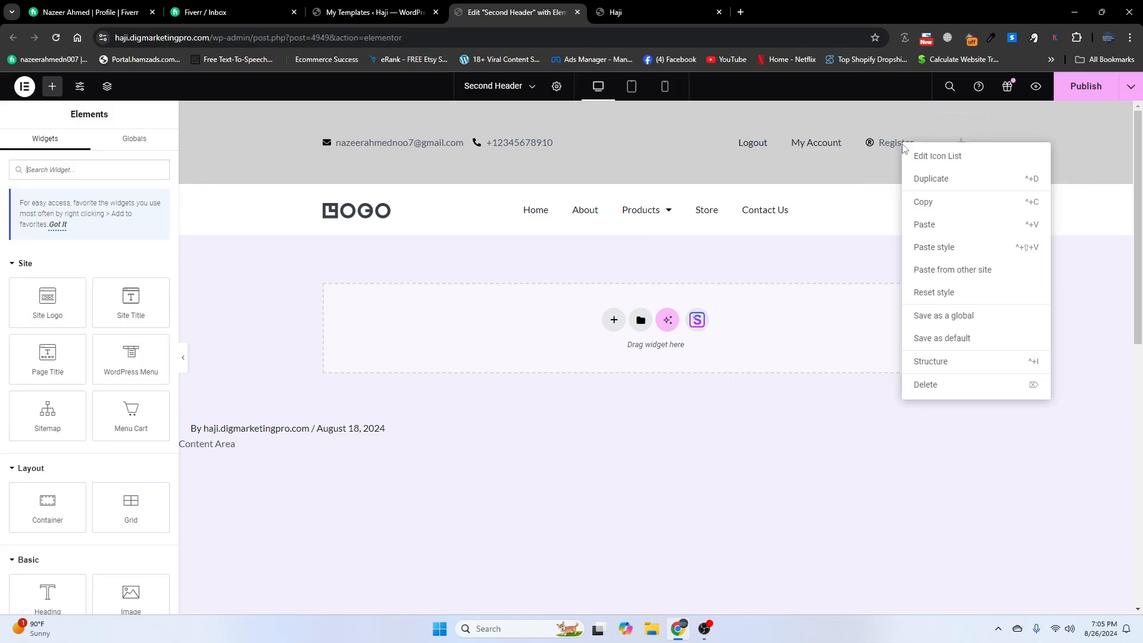
pyautogui.click(929, 212)
pyautogui.rightClick(961, 154)
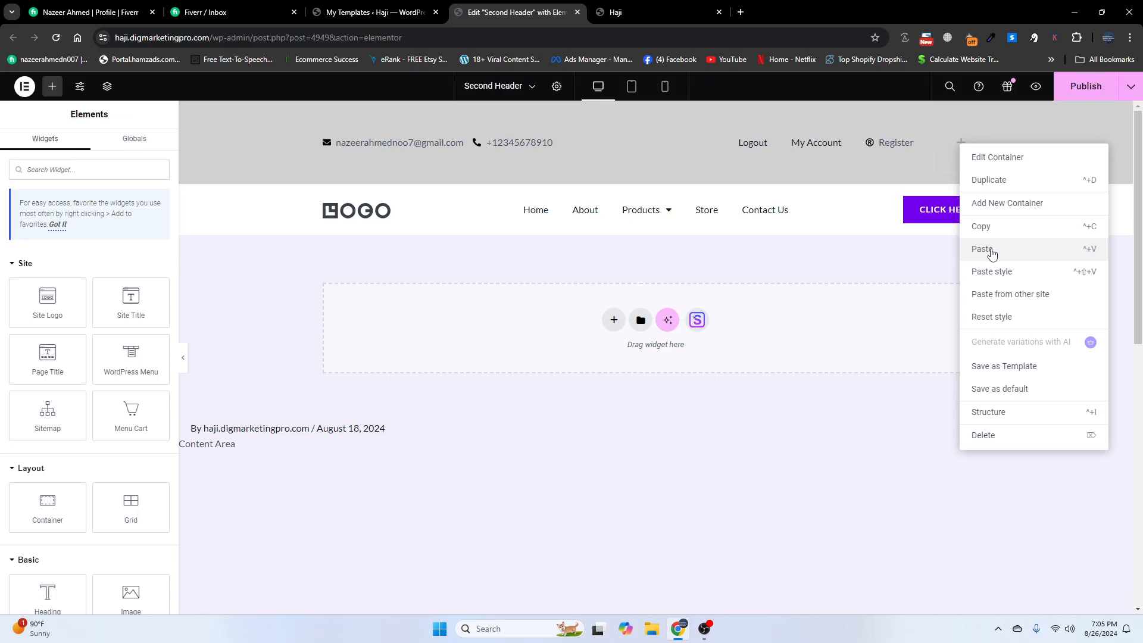
# - Paste the Register widget into the fourth column and centre it vertically
pyautogui.click(989, 247)
pyautogui.click(935, 114)
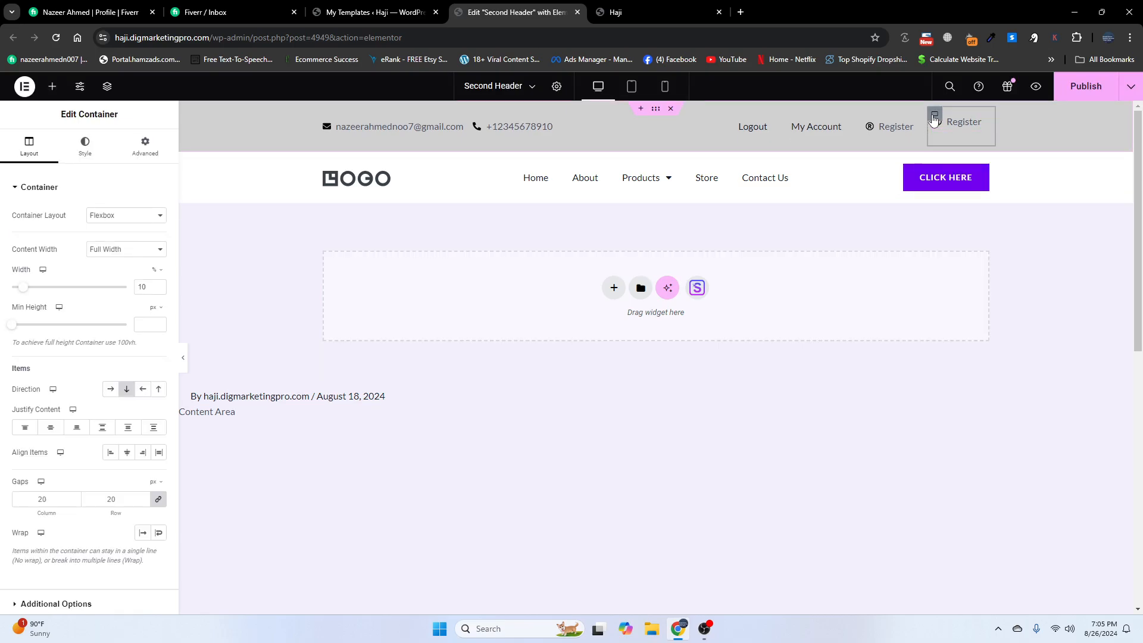
pyautogui.click(50, 428)
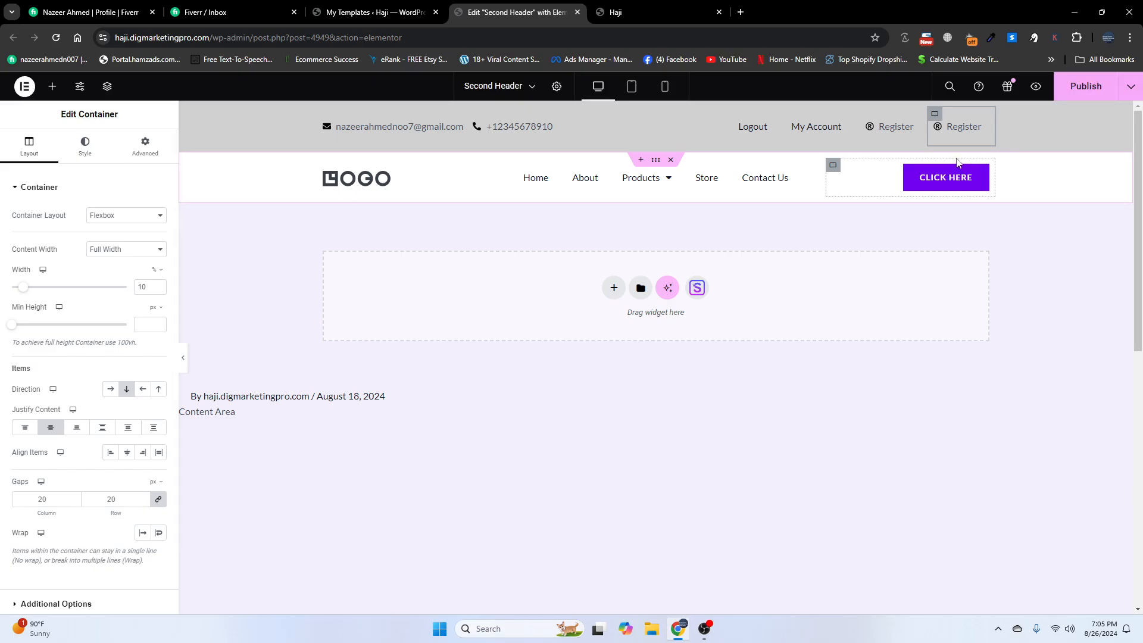
# - Relabel the copied item Login and give it the Sign in icon
pyautogui.click(964, 129)
pyautogui.click(40, 258)
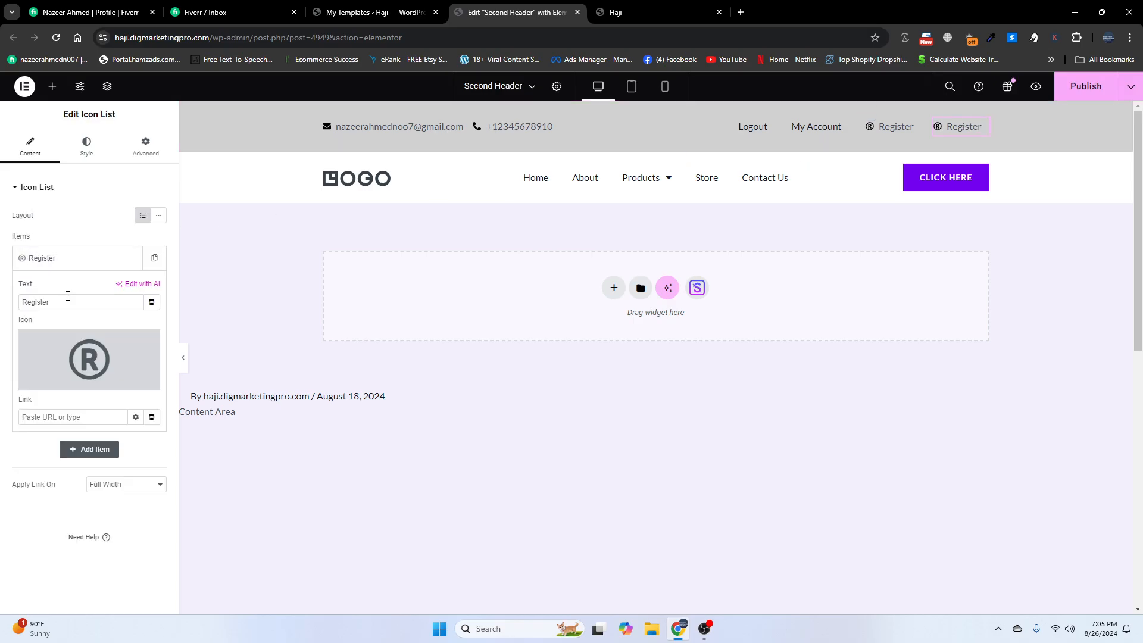
pyautogui.moveTo(60, 303); pyautogui.dragTo(2, 305)
pyautogui.press('BackSpace')
pyautogui.click(46, 382)
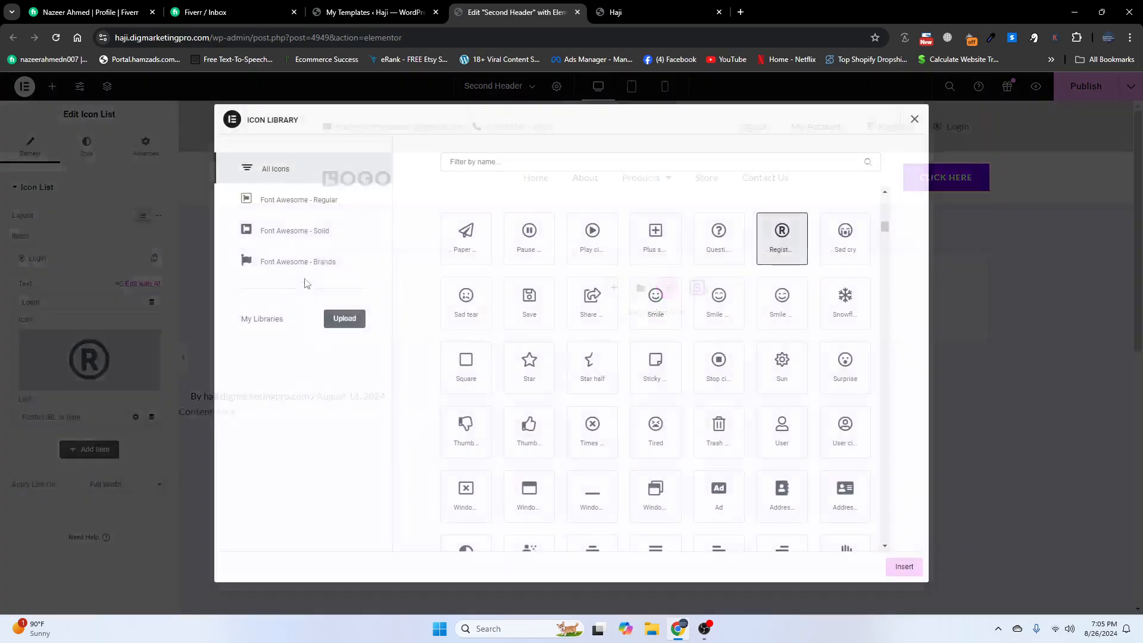
pyautogui.click(462, 162)
pyautogui.write('sig')
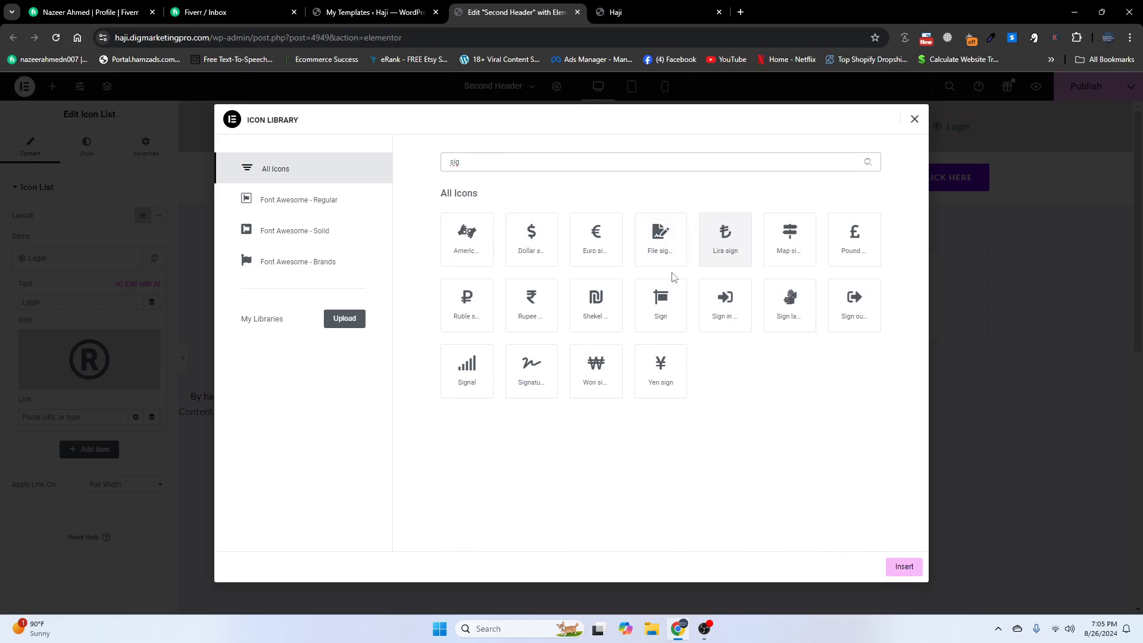
pyautogui.click(721, 312)
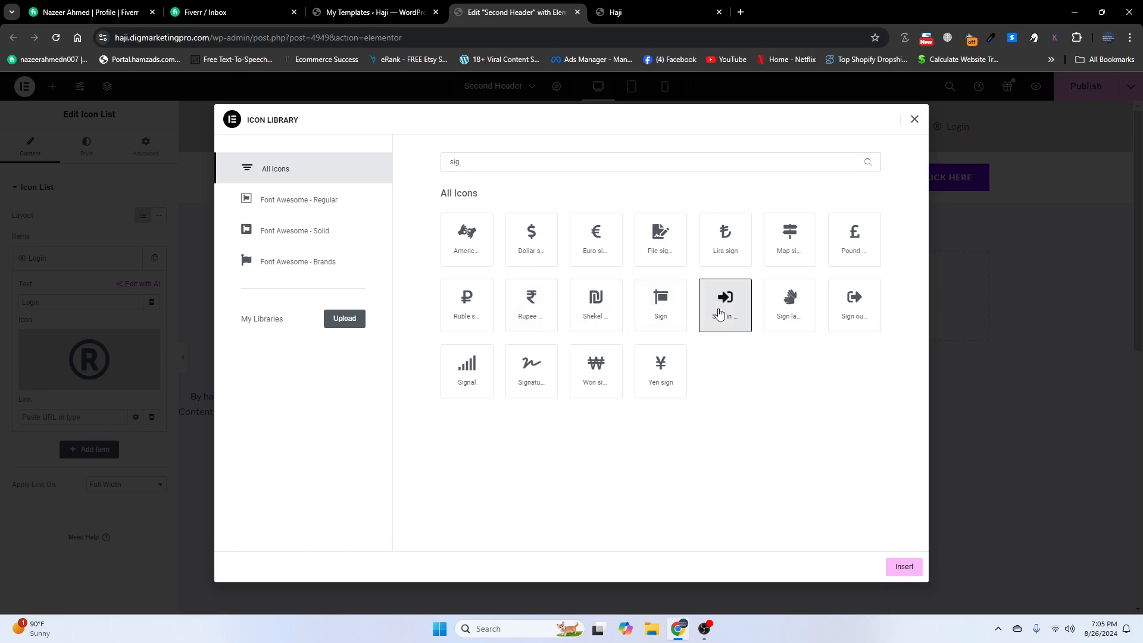
pyautogui.click(904, 567)
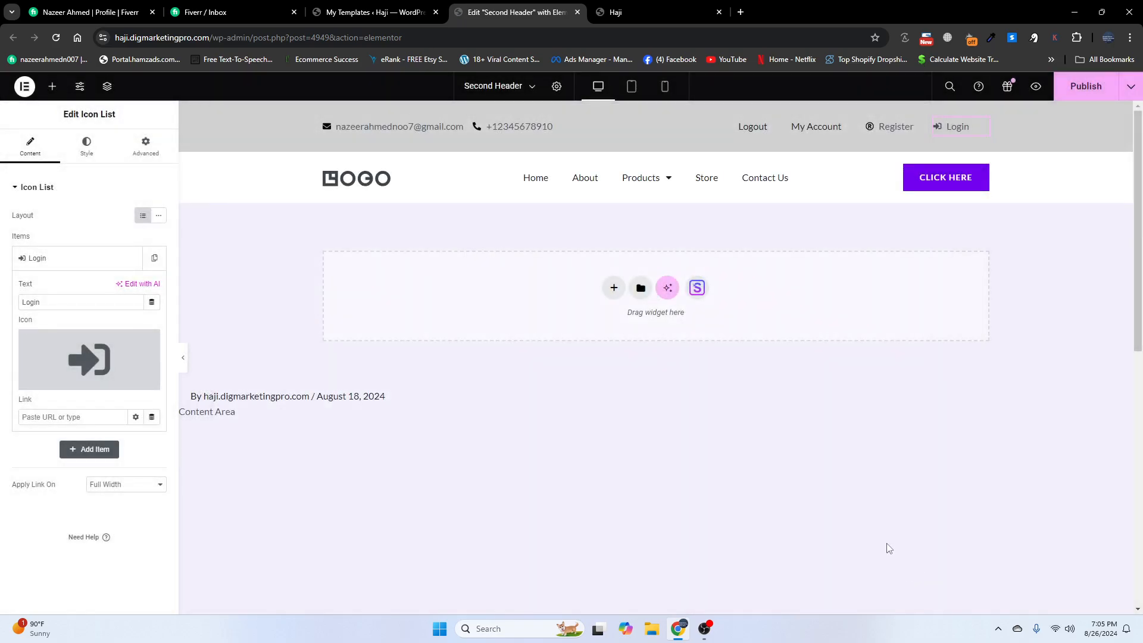
# - Publish the Second Header and reload the live Haji site to check the top bar
pyautogui.click(1066, 94)
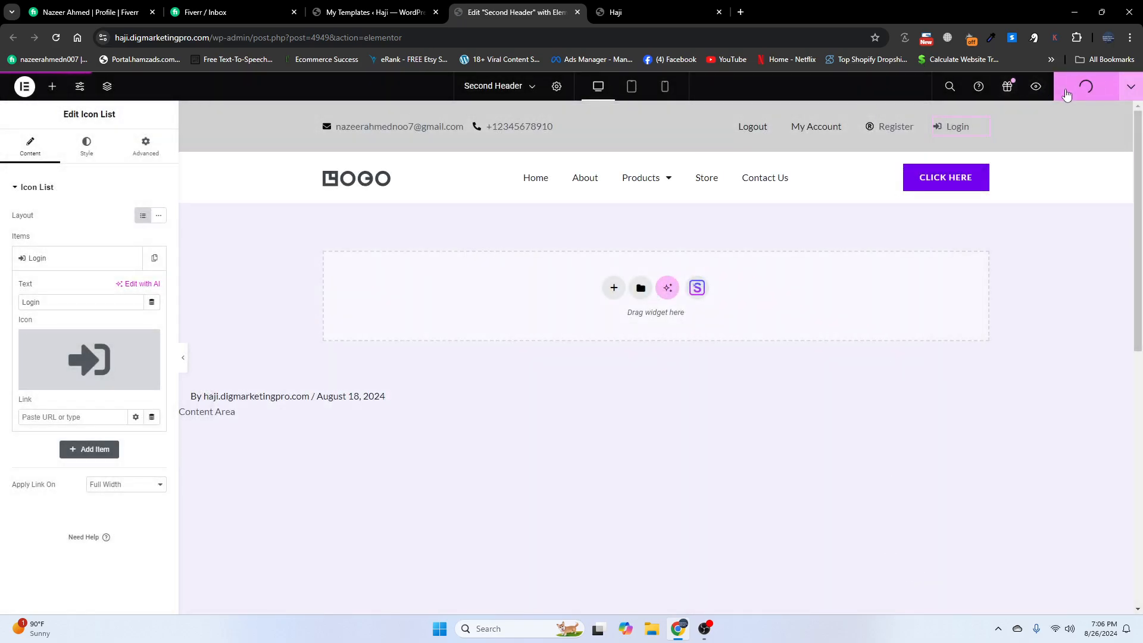
pyautogui.click(702, 12)
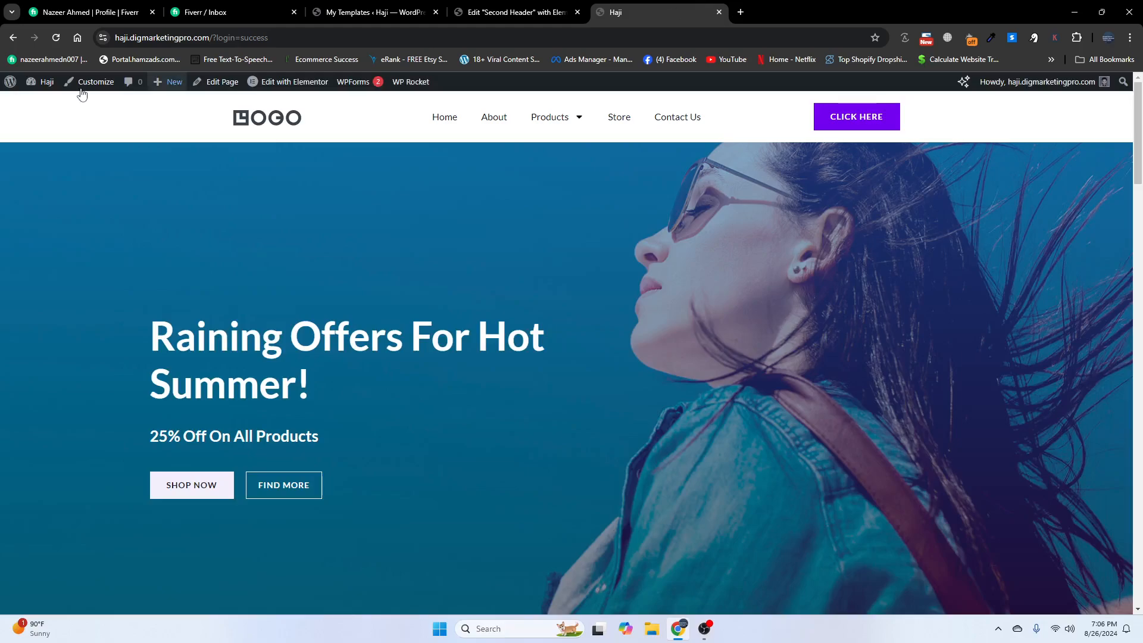
pyautogui.click(57, 39)
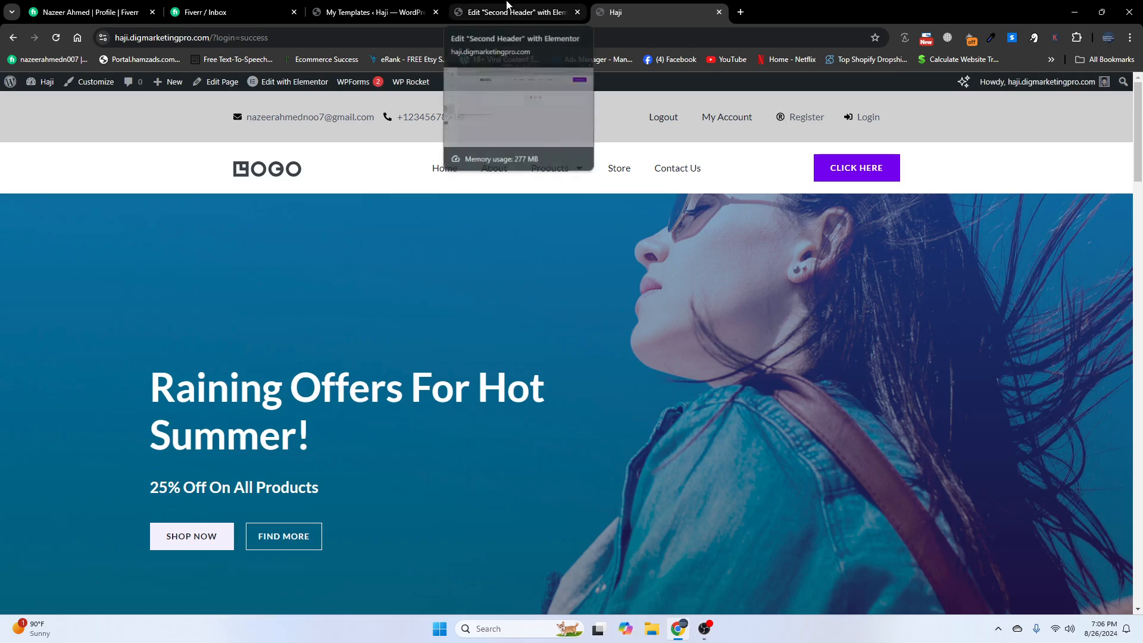
# - Open the Login/Signup Popup plugin's settings on its INFO tab
pyautogui.click(372, 12)
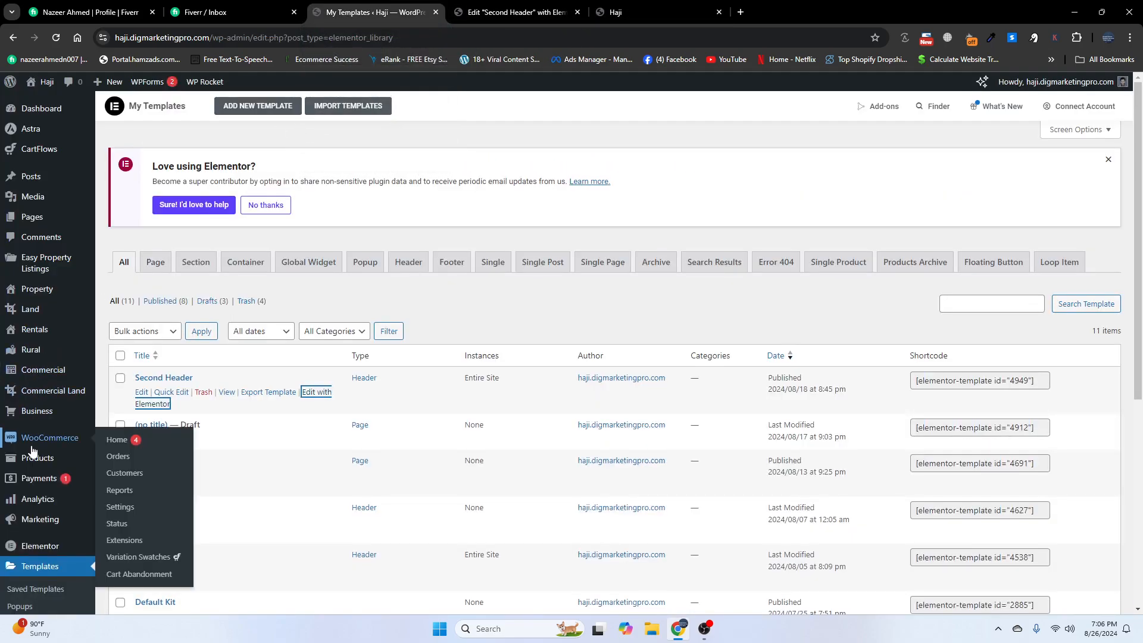
pyautogui.scroll(-3, 42, 476)
pyautogui.scroll(4, 49, 384)
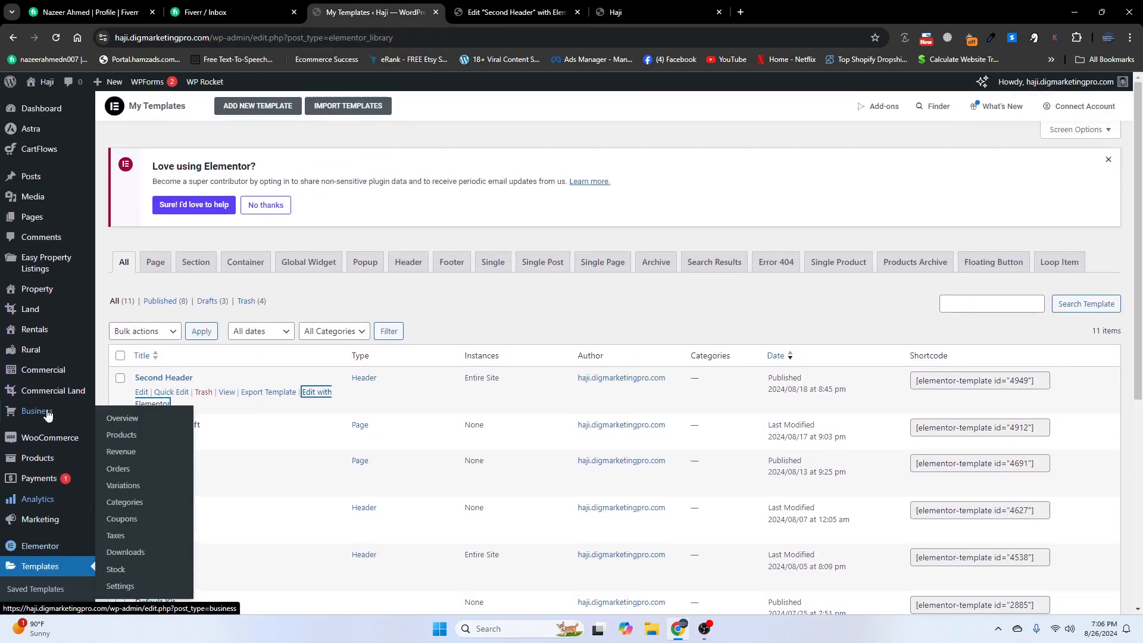
pyautogui.scroll(-6, 47, 453)
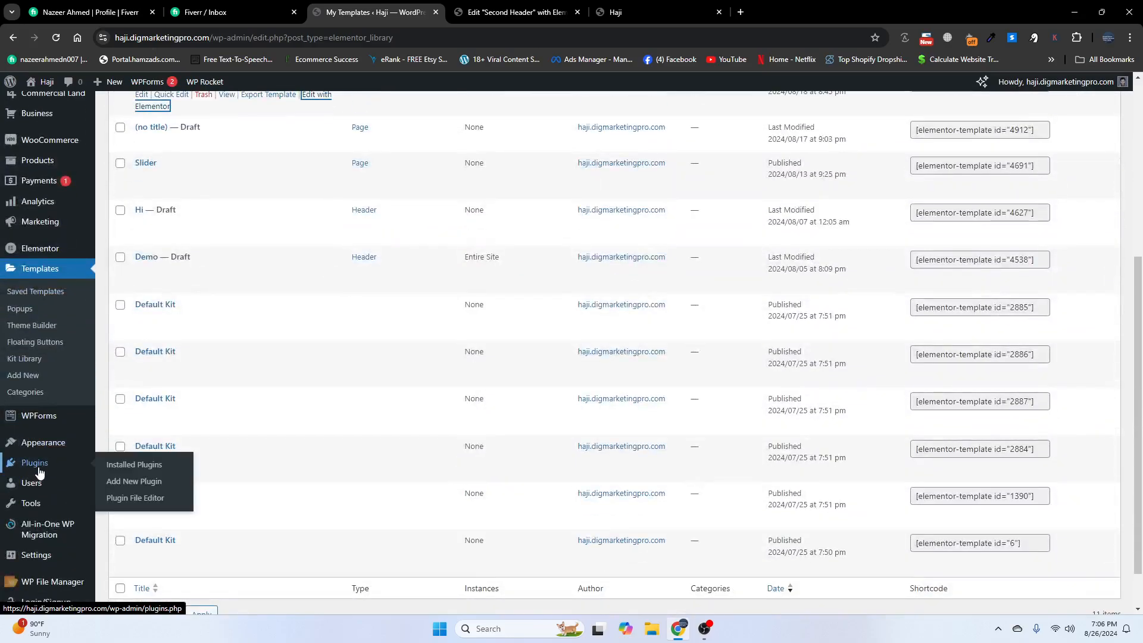
pyautogui.click(38, 470)
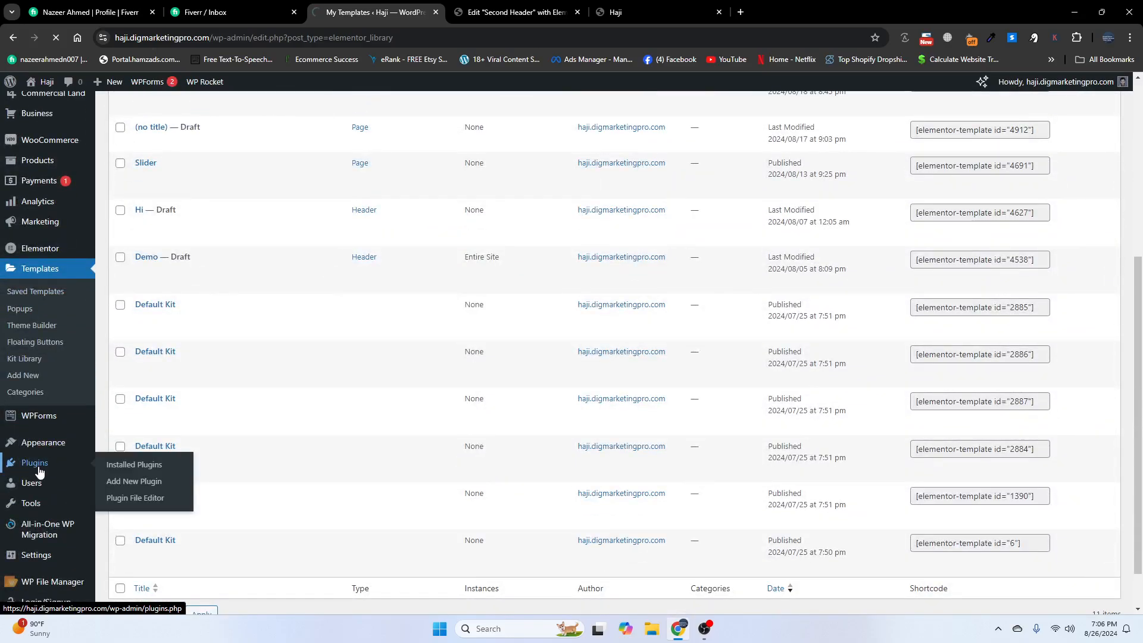
pyautogui.scroll(-5, 197, 498)
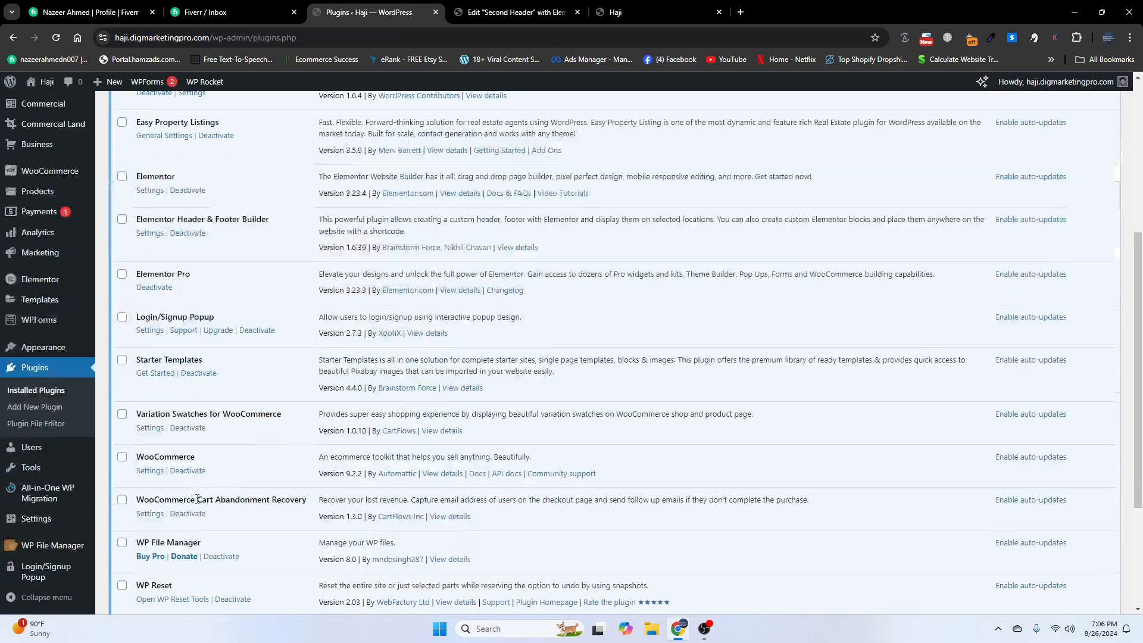
pyautogui.scroll(-3, 174, 479)
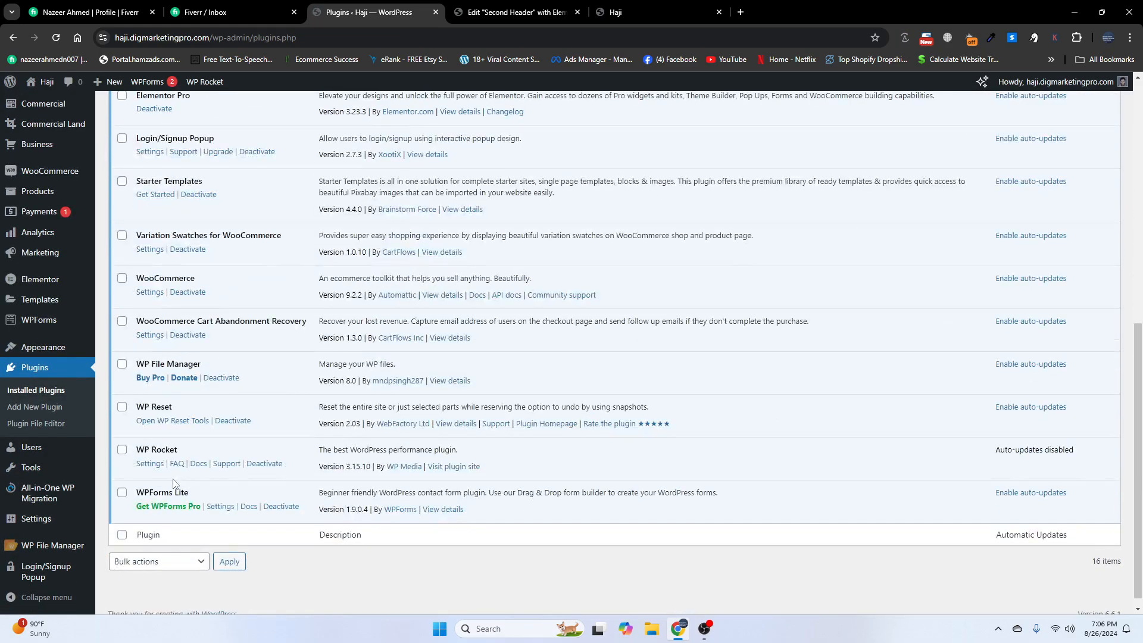
pyautogui.scroll(3, 180, 404)
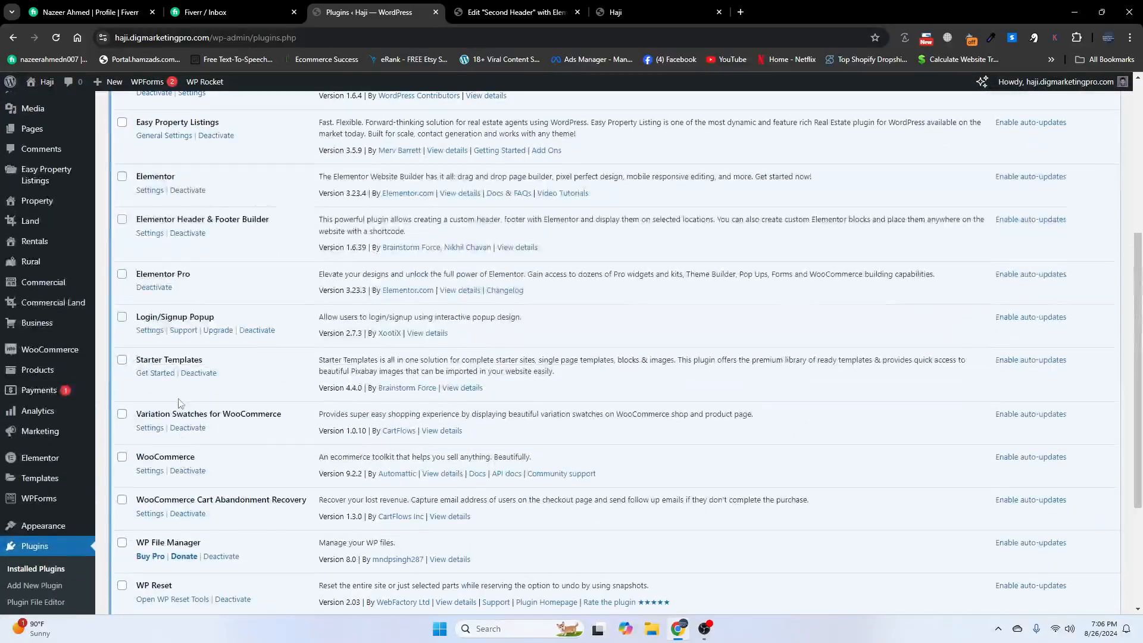
pyautogui.click(152, 331)
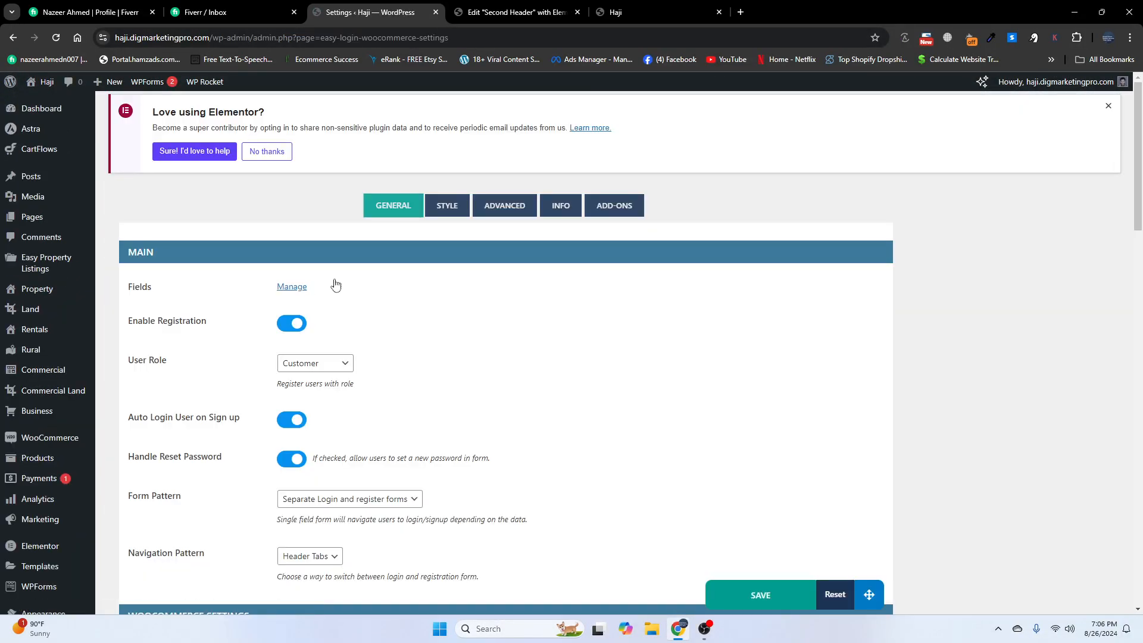
pyautogui.click(561, 206)
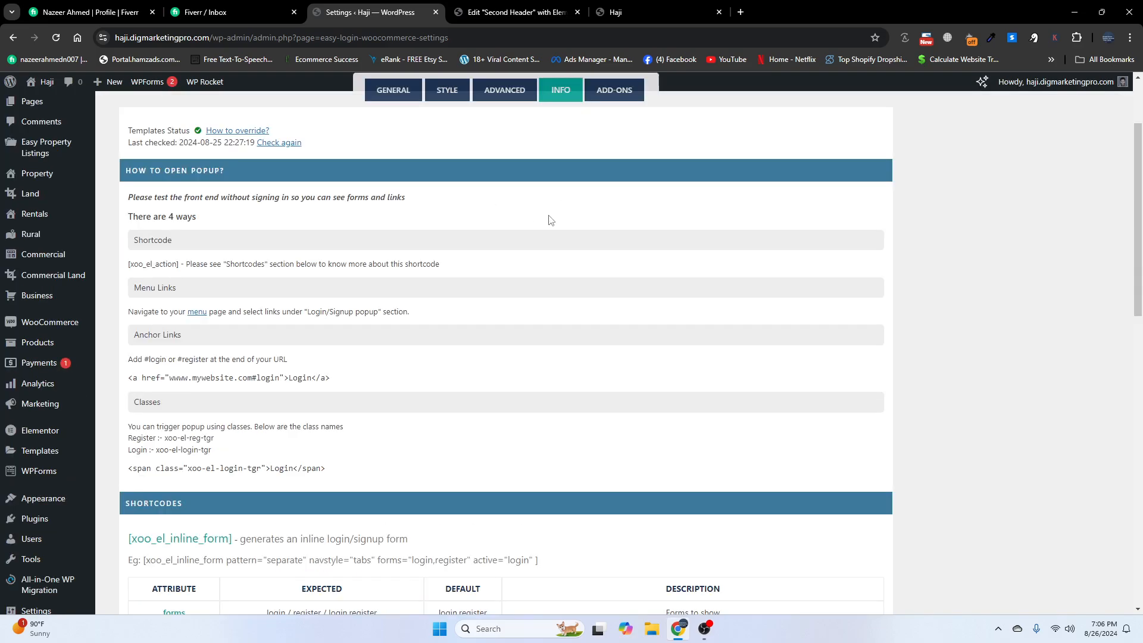
# - Copy the register trigger class xoo-el-reg-tgr and return to the editor tab
pyautogui.scroll(-1, 377, 431)
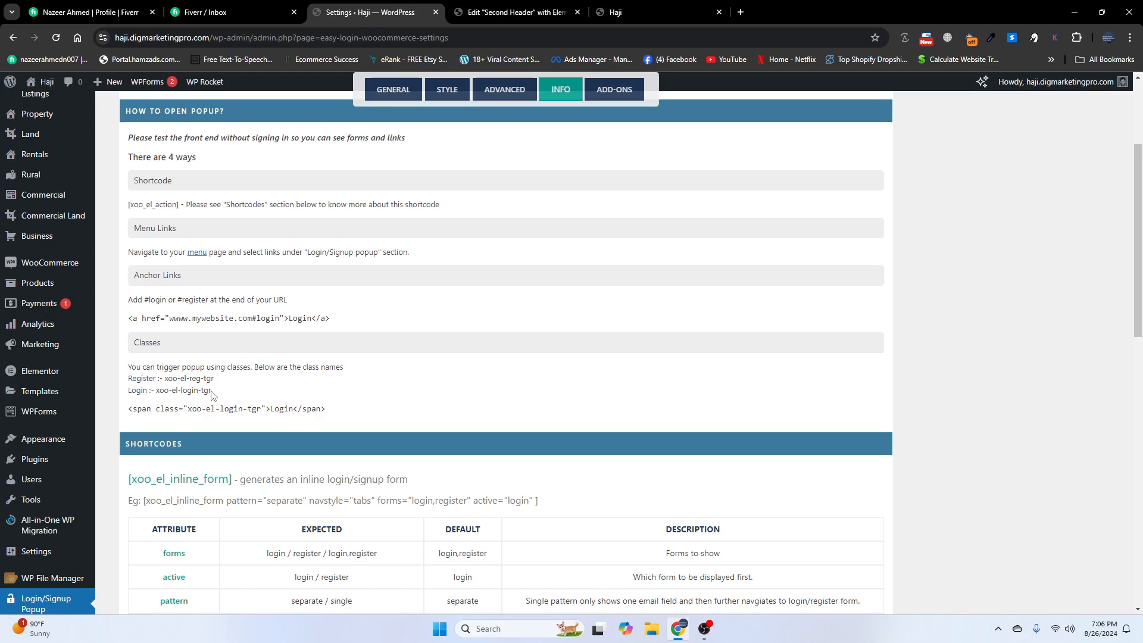
pyautogui.moveTo(215, 384); pyautogui.dragTo(167, 385)
pyautogui.rightClick(166, 379)
pyautogui.click(198, 387)
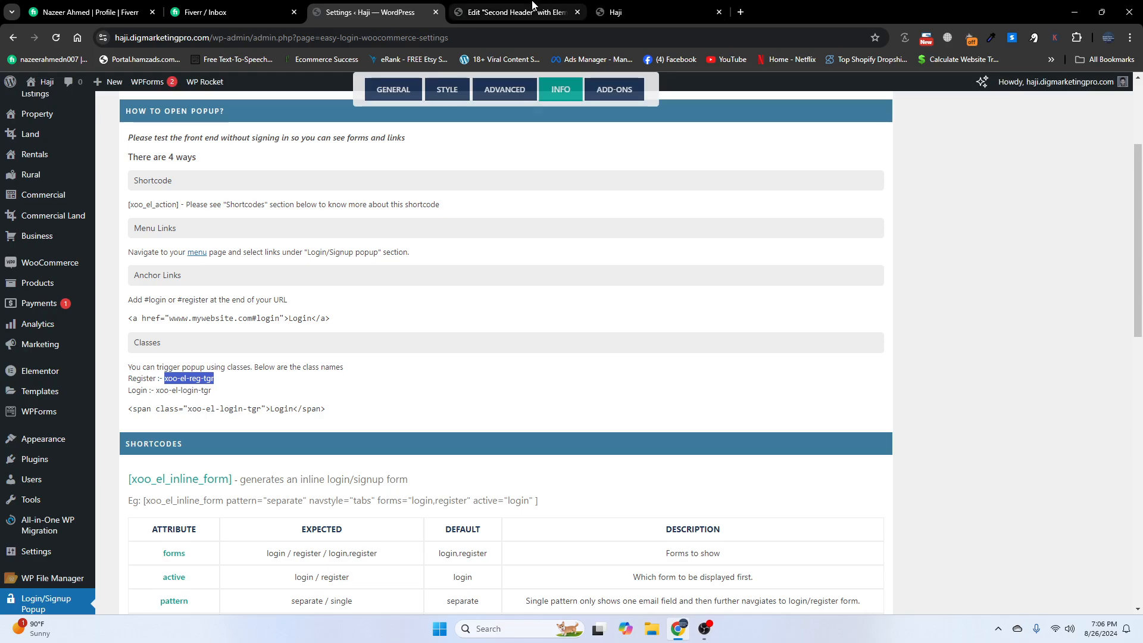
pyautogui.click(533, 8)
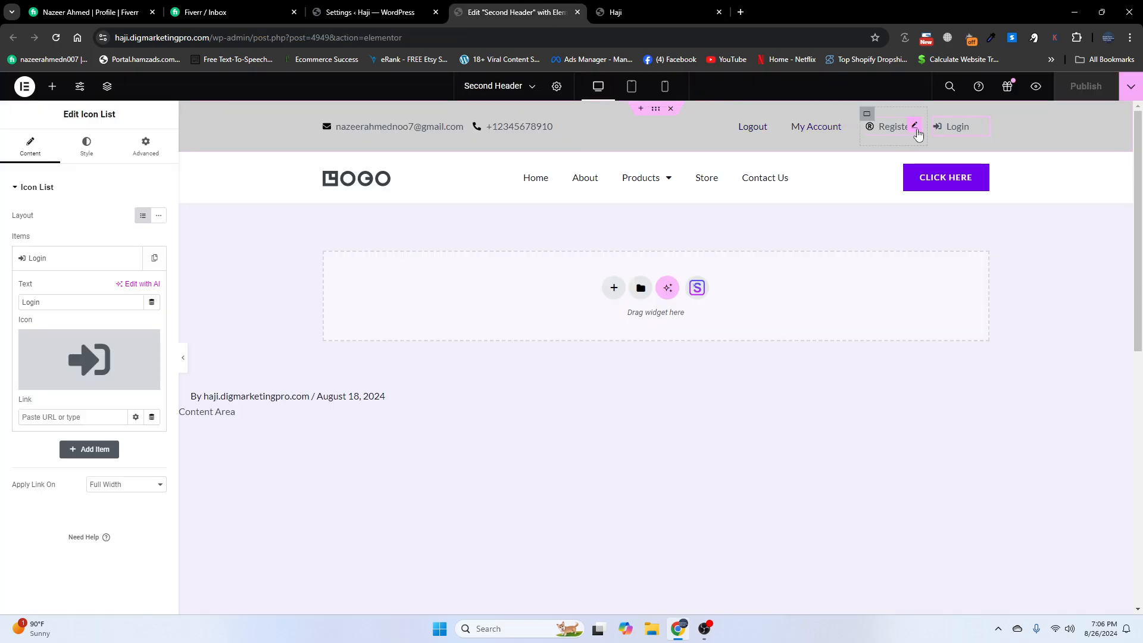
# - Paste xoo-el-reg-tgr into the Register icon list's Advanced CSS Classes field
pyautogui.click(916, 129)
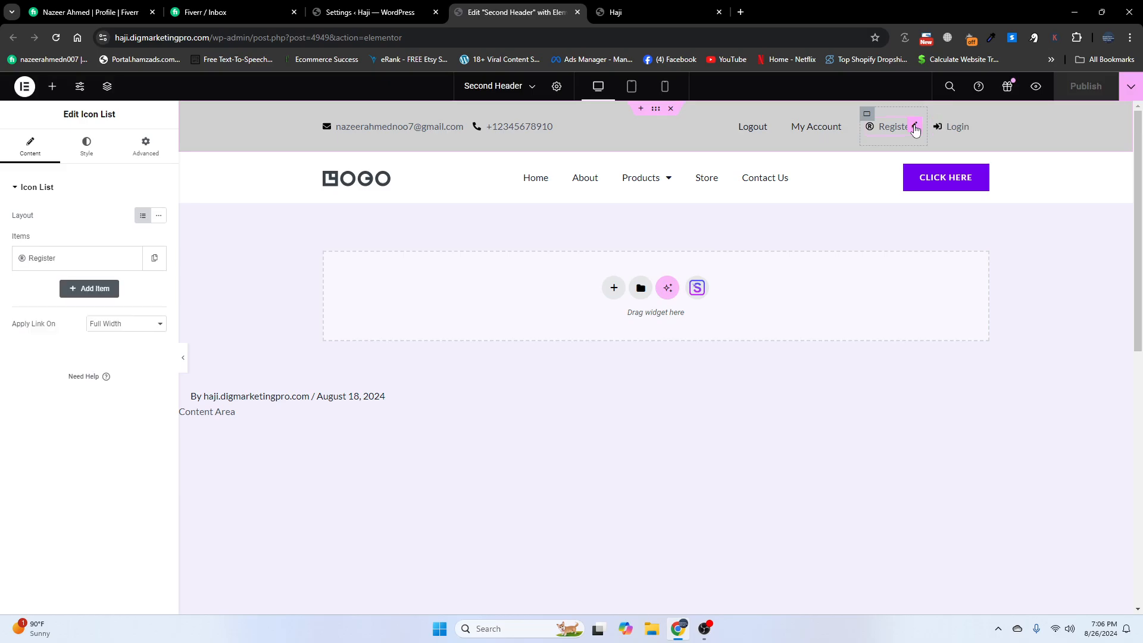
pyautogui.click(146, 142)
pyautogui.scroll(-3, 101, 332)
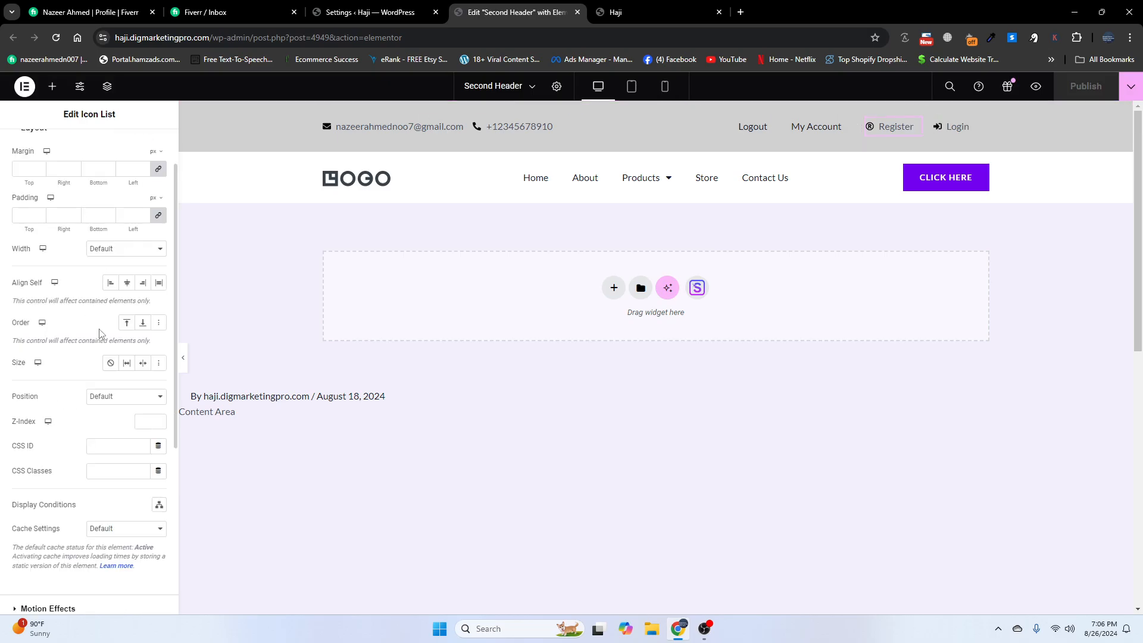
pyautogui.click(105, 409)
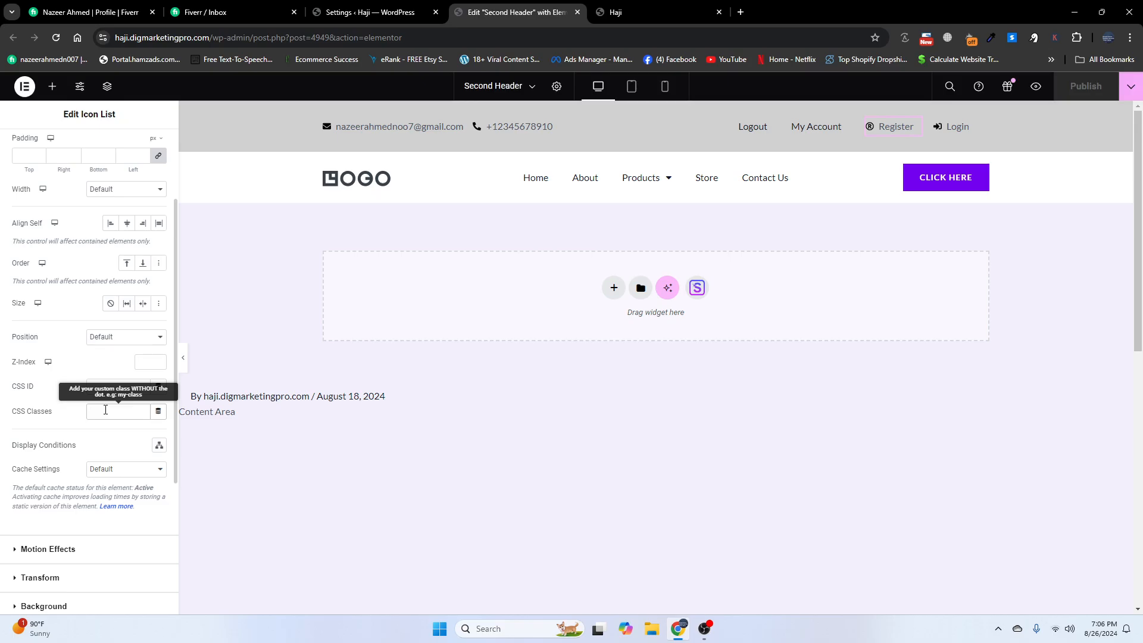
pyautogui.hotkey('ctrl', 'v')
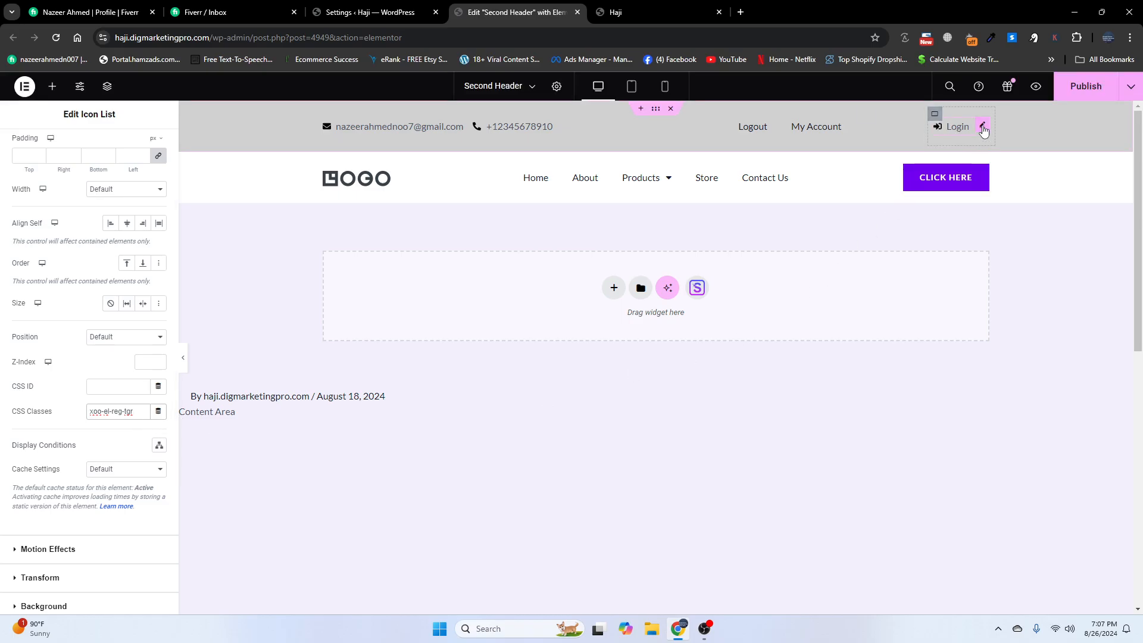
# - Open the Login widget's Advanced settings and copy xoo-el-login-tgr from the popup plugin's Info page
pyautogui.click(983, 128)
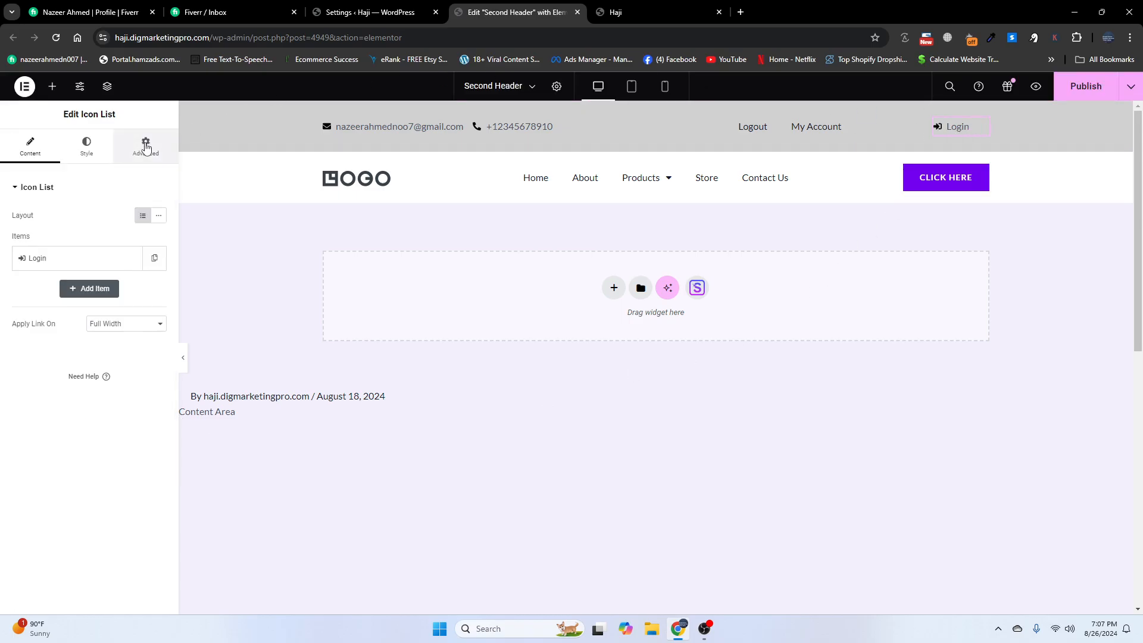
pyautogui.click(146, 147)
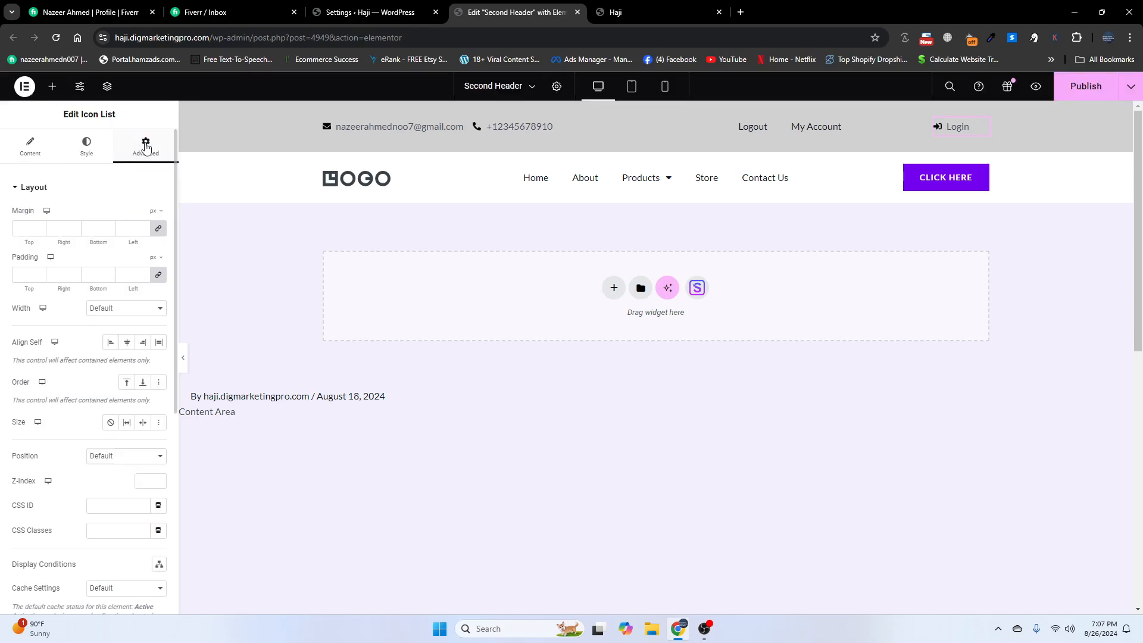
pyautogui.click(381, 12)
pyautogui.moveTo(219, 391); pyautogui.dragTo(157, 392)
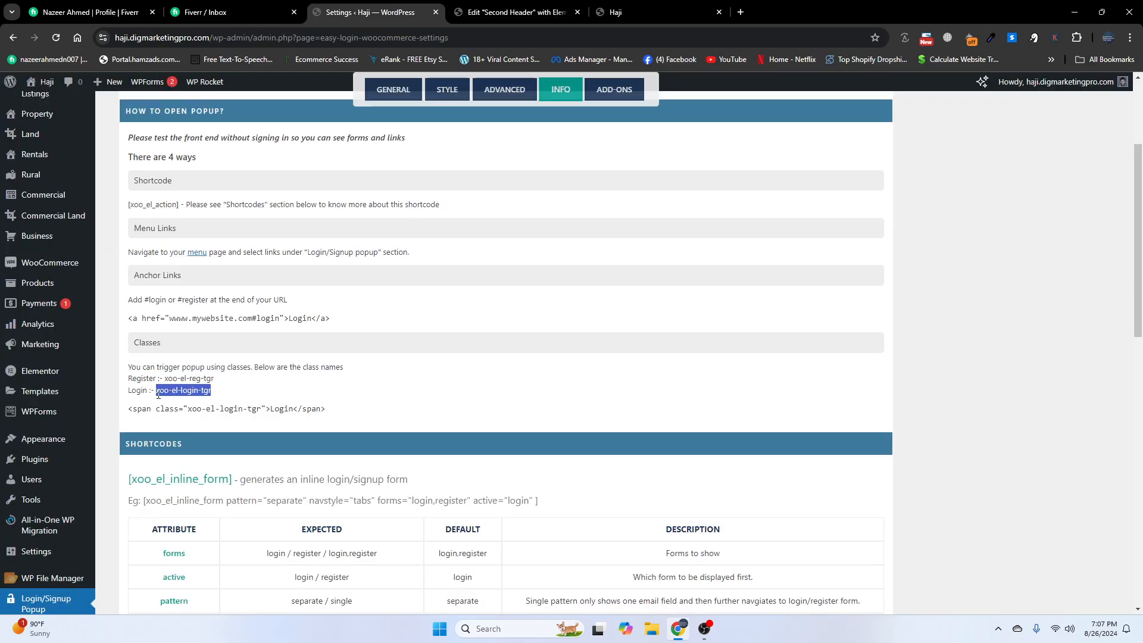
pyautogui.rightClick(158, 395)
pyautogui.click(176, 400)
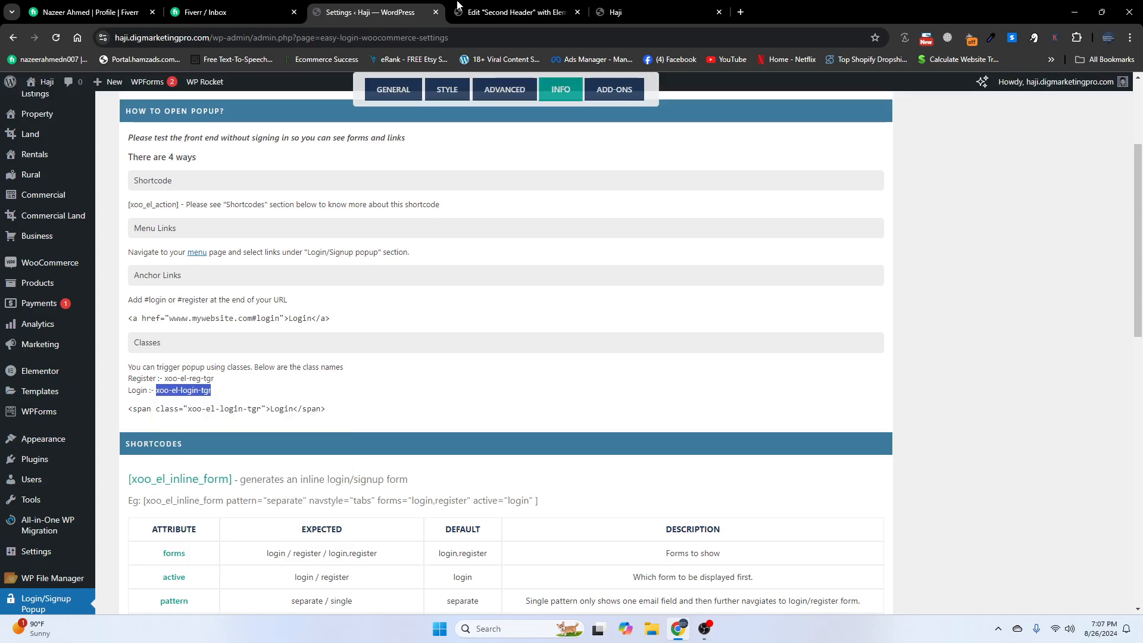
# - Paste xoo-el-login-tgr into the Login widget's CSS Classes and publish the header
pyautogui.click(511, 8)
pyautogui.click(91, 527)
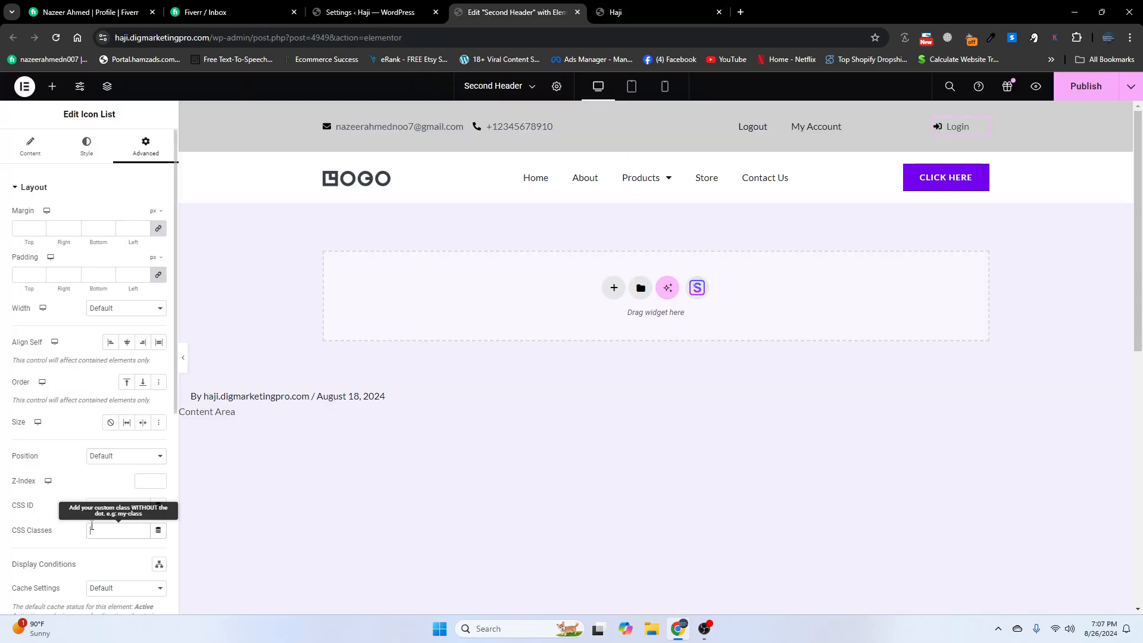
pyautogui.hotkey('ctrl', 'v')
pyautogui.click(1095, 93)
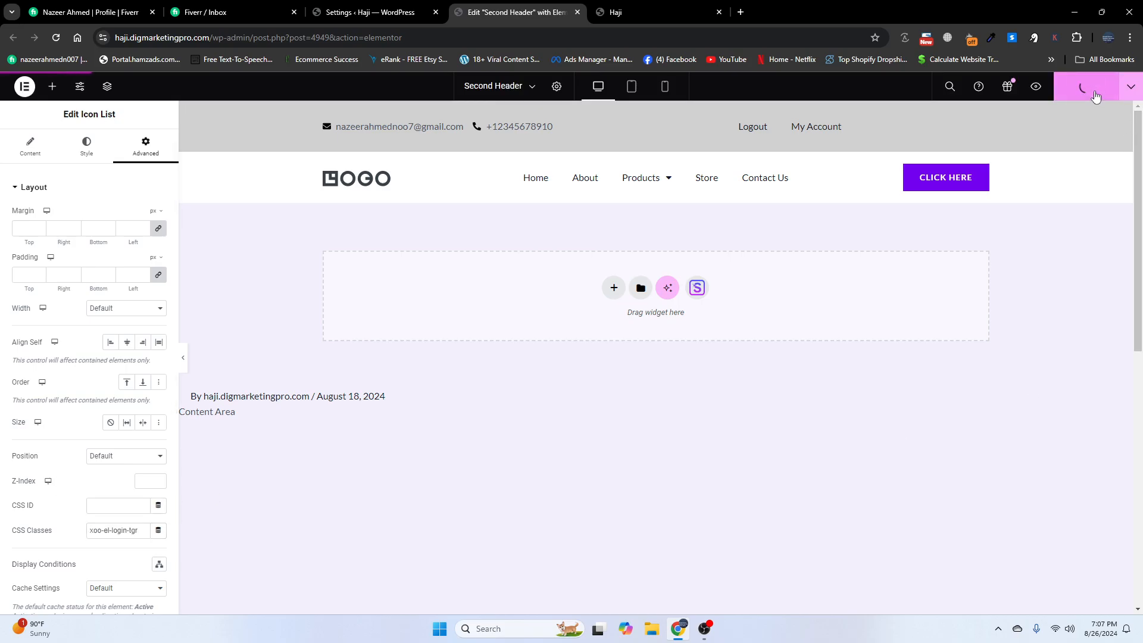
pyautogui.click(641, 7)
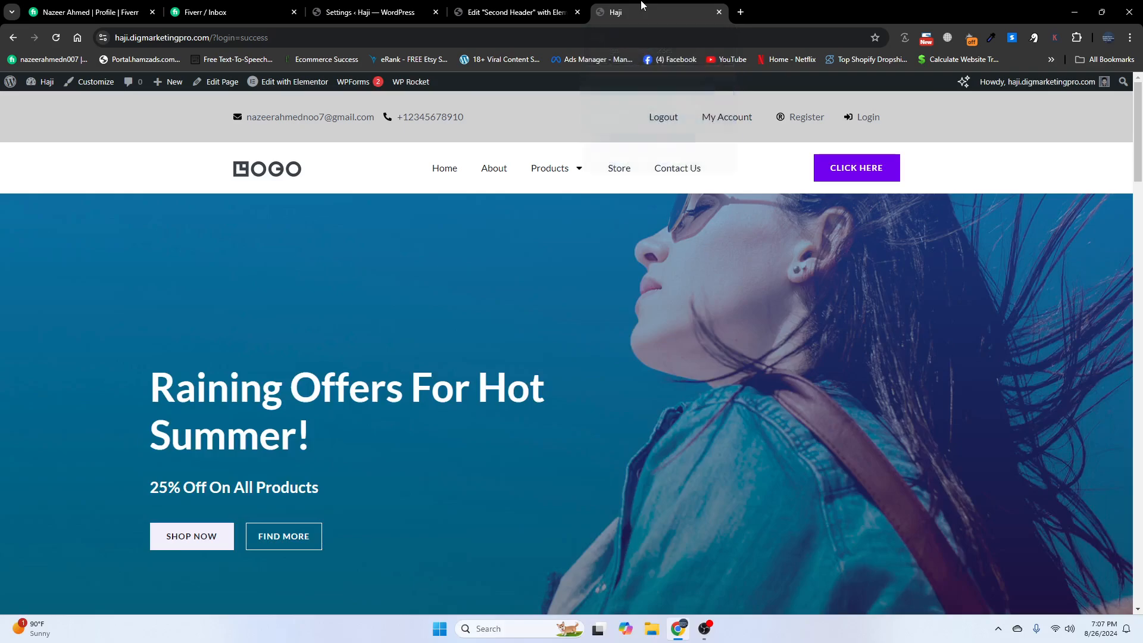
# - Reload the live site, log out, and confirm Register opens the Sign Up popup
pyautogui.click(55, 44)
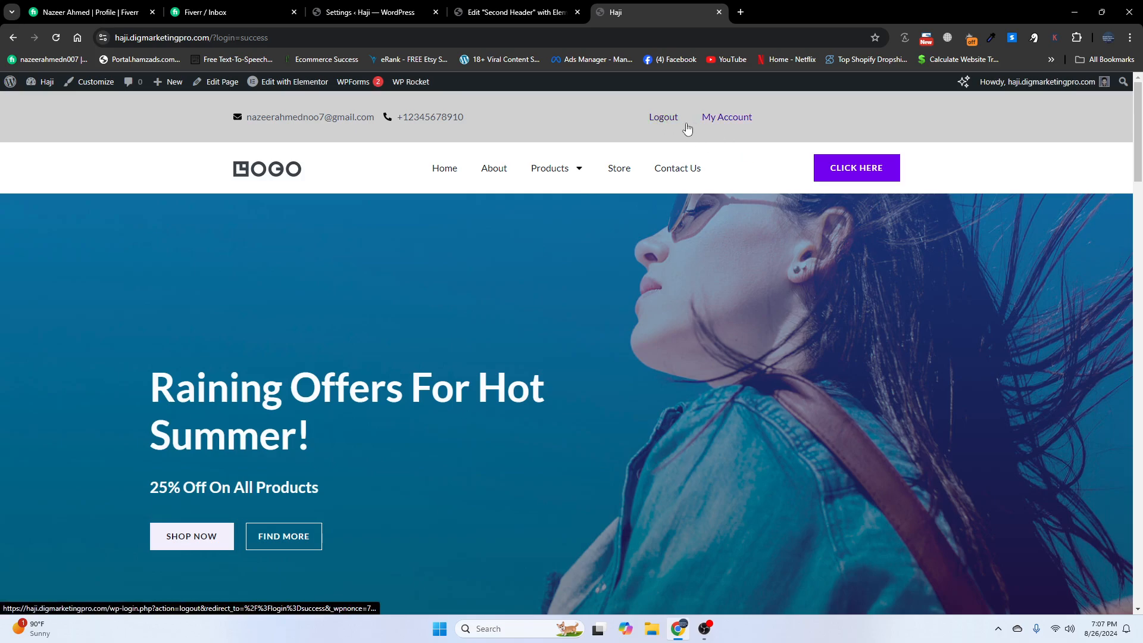
pyautogui.click(661, 119)
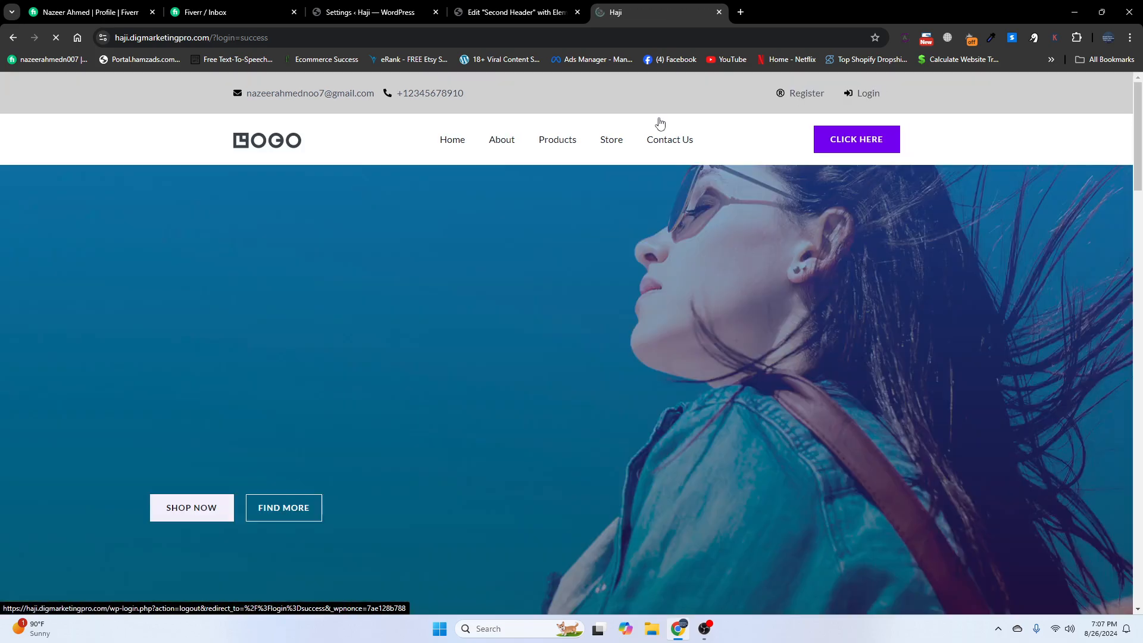
pyautogui.click(804, 95)
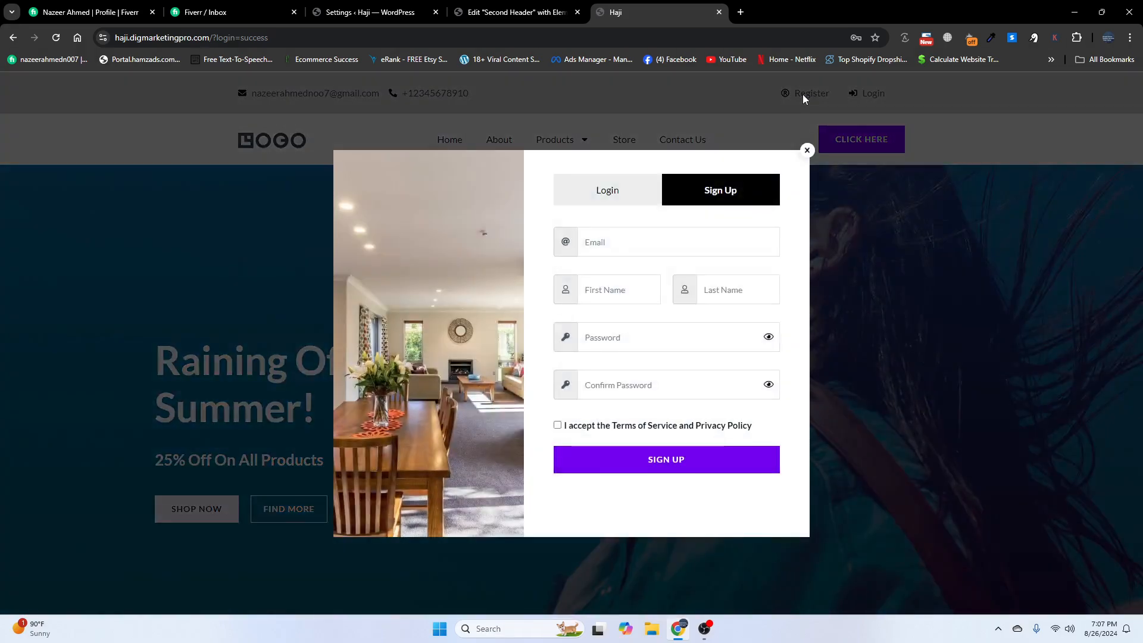
pyautogui.click(807, 151)
# - Confirm the Login link opens the Login popup, then recheck the Sign Up popup
pyautogui.click(866, 94)
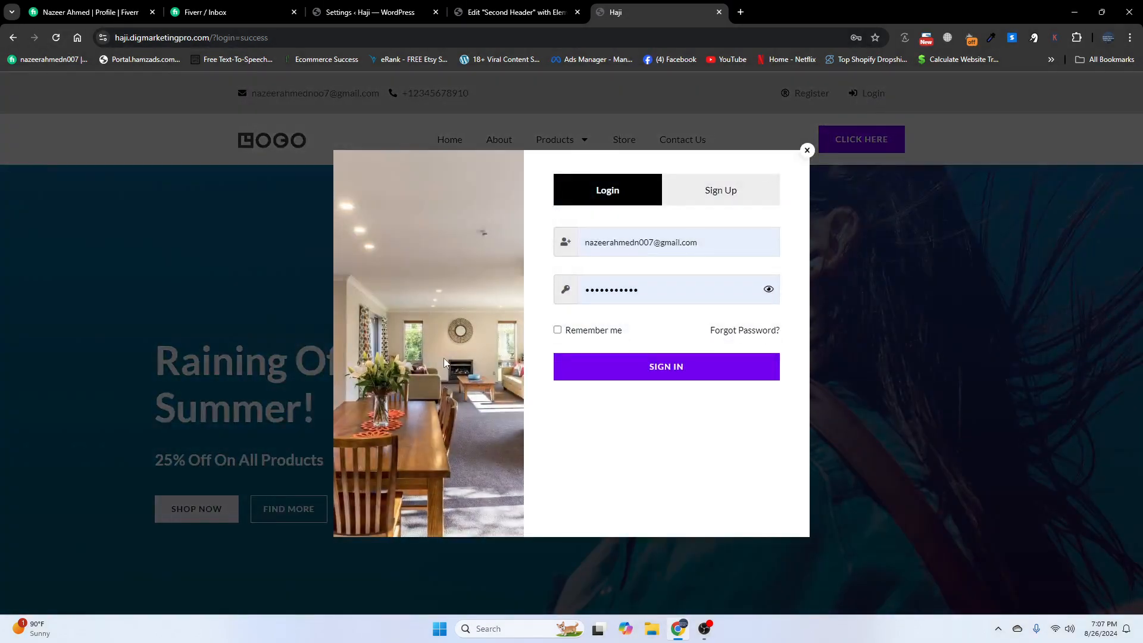
pyautogui.click(807, 151)
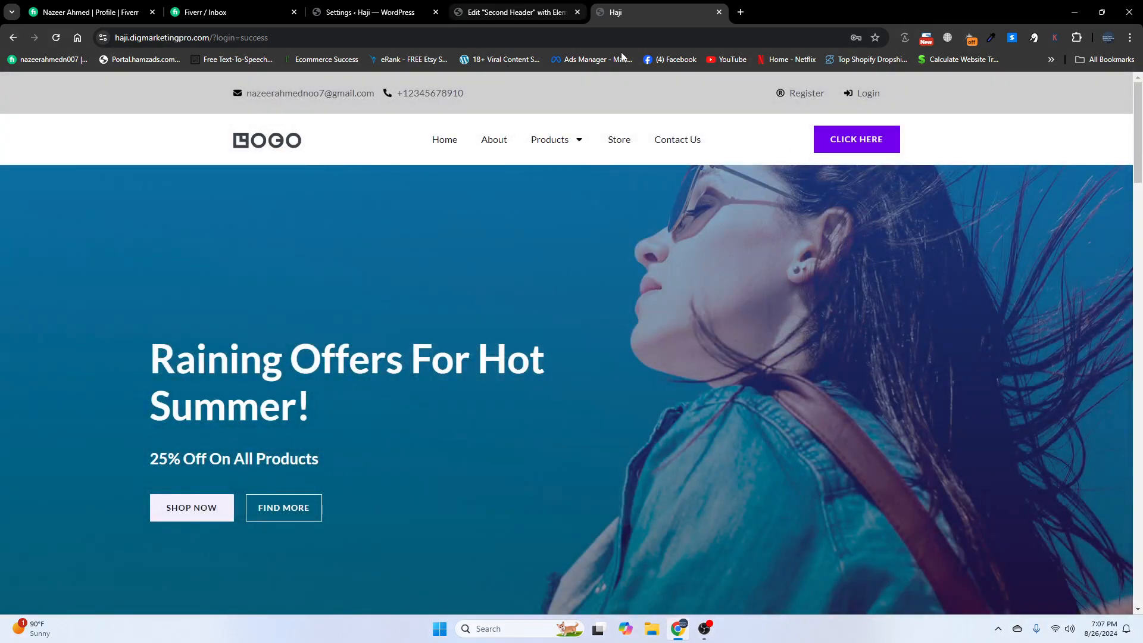
pyautogui.click(804, 94)
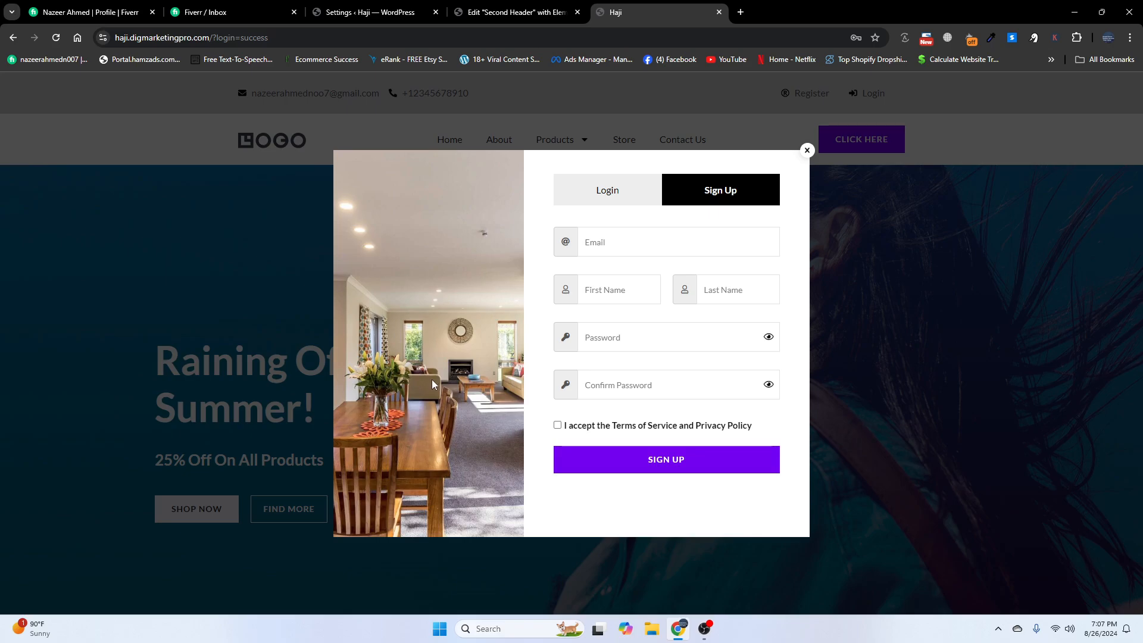
pyautogui.click(374, 22)
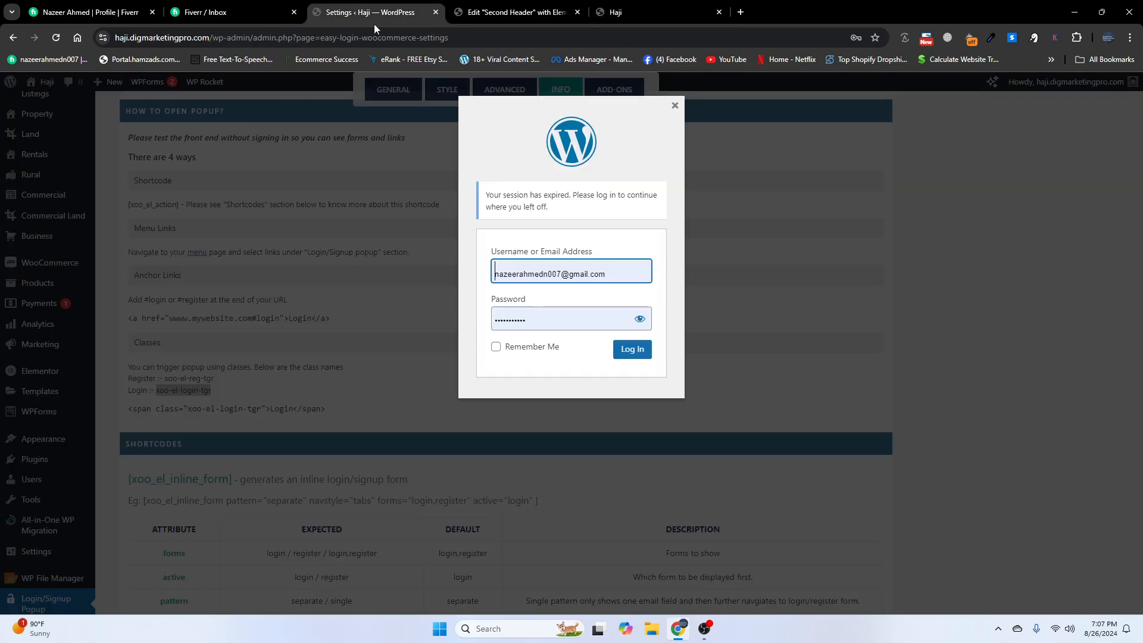
# - Log back in and open the Login/Signup Popup's STYLE settings
pyautogui.click(631, 350)
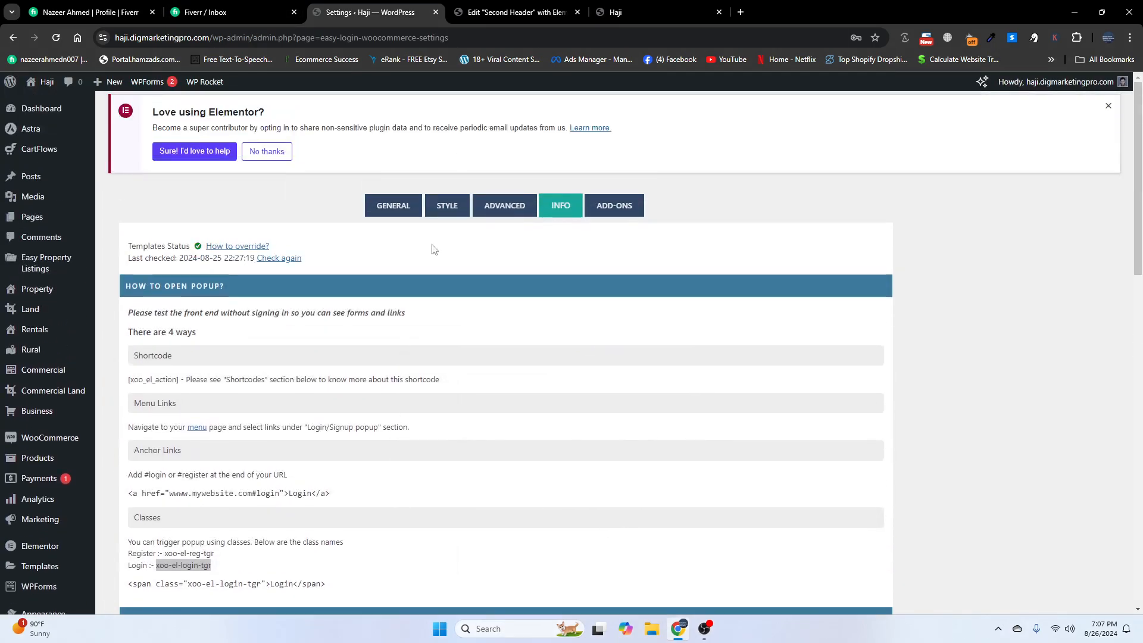
pyautogui.click(447, 205)
pyautogui.scroll(-2, 324, 361)
pyautogui.scroll(-9, 326, 362)
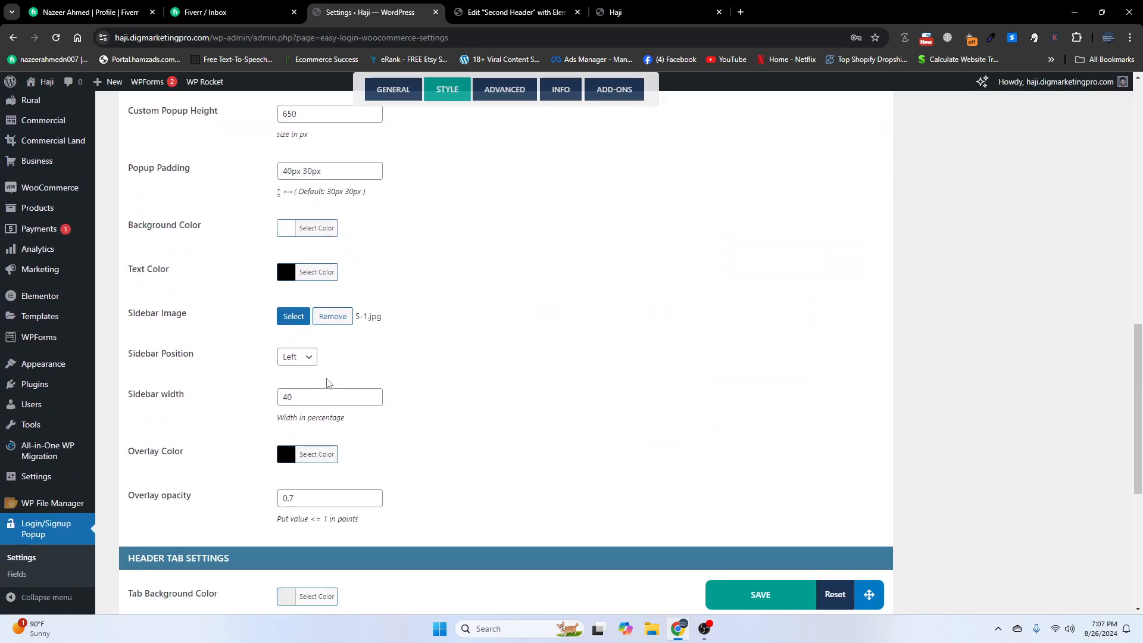
pyautogui.scroll(-4, 327, 383)
pyautogui.scroll(3, 326, 383)
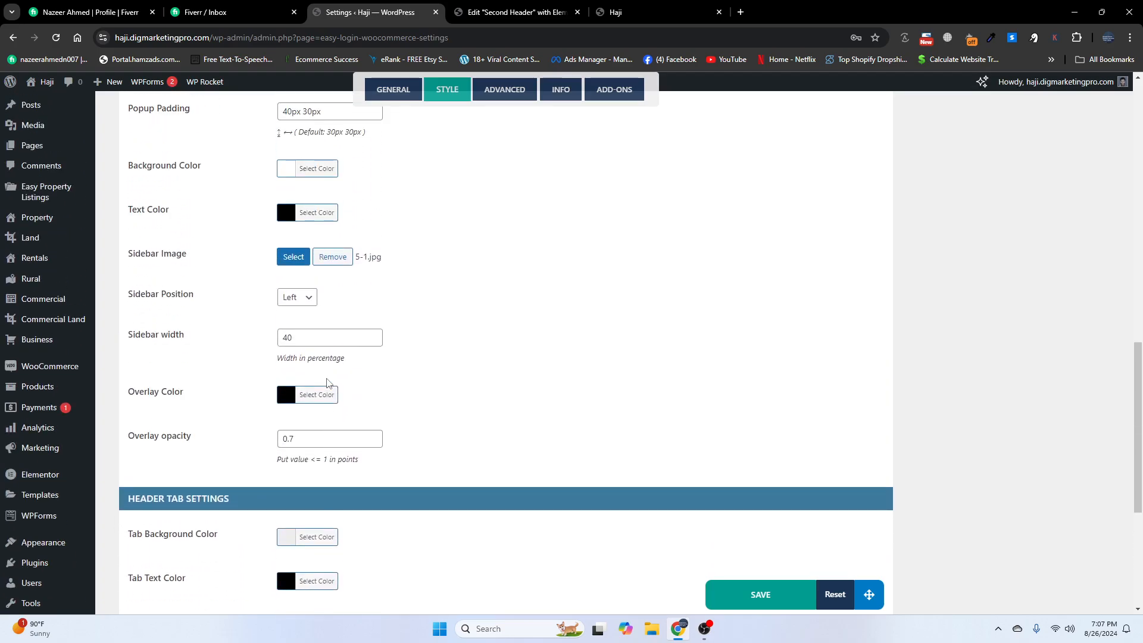
# - Replace the sidebar image with 3-5.jpg from the Media Library and save
pyautogui.click(295, 258)
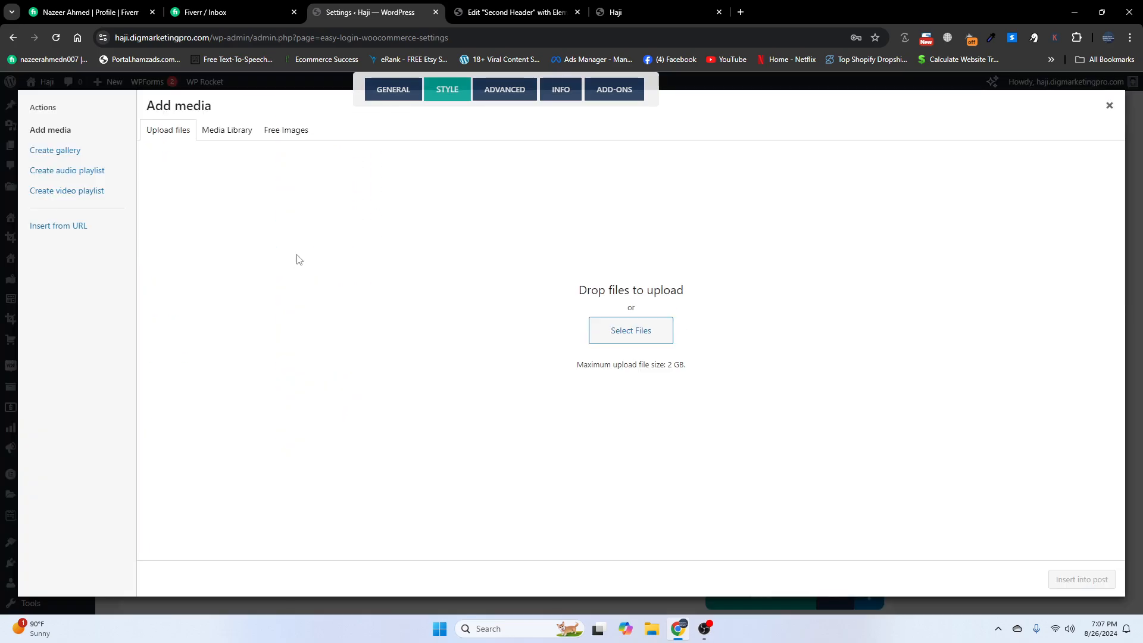
pyautogui.click(231, 130)
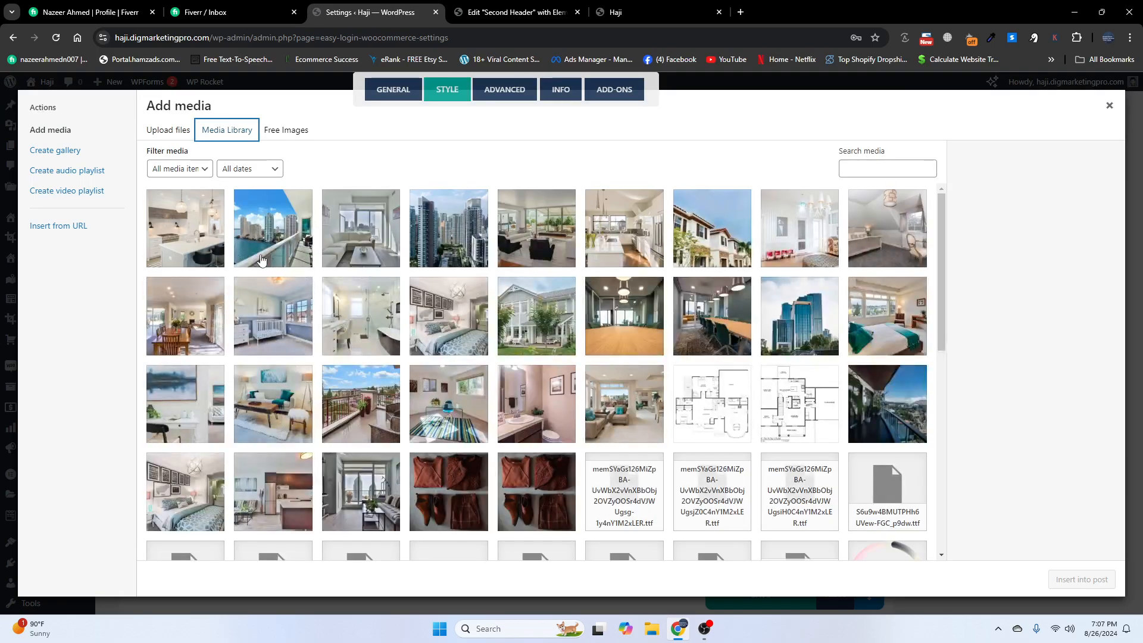
pyautogui.click(261, 260)
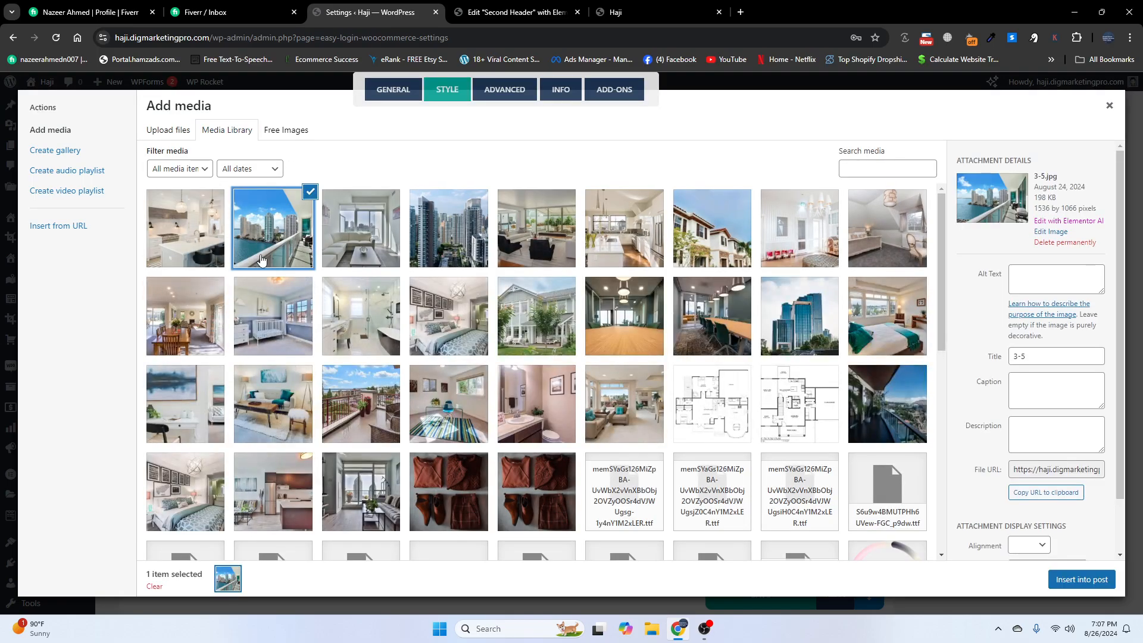
pyautogui.click(1089, 583)
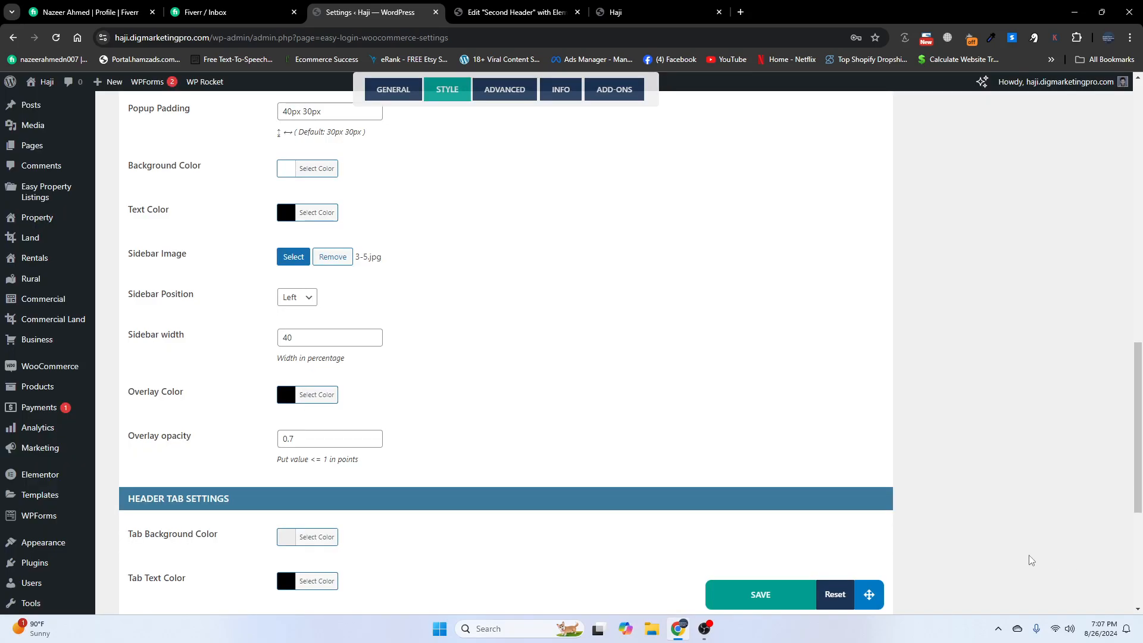
pyautogui.click(759, 601)
pyautogui.click(56, 37)
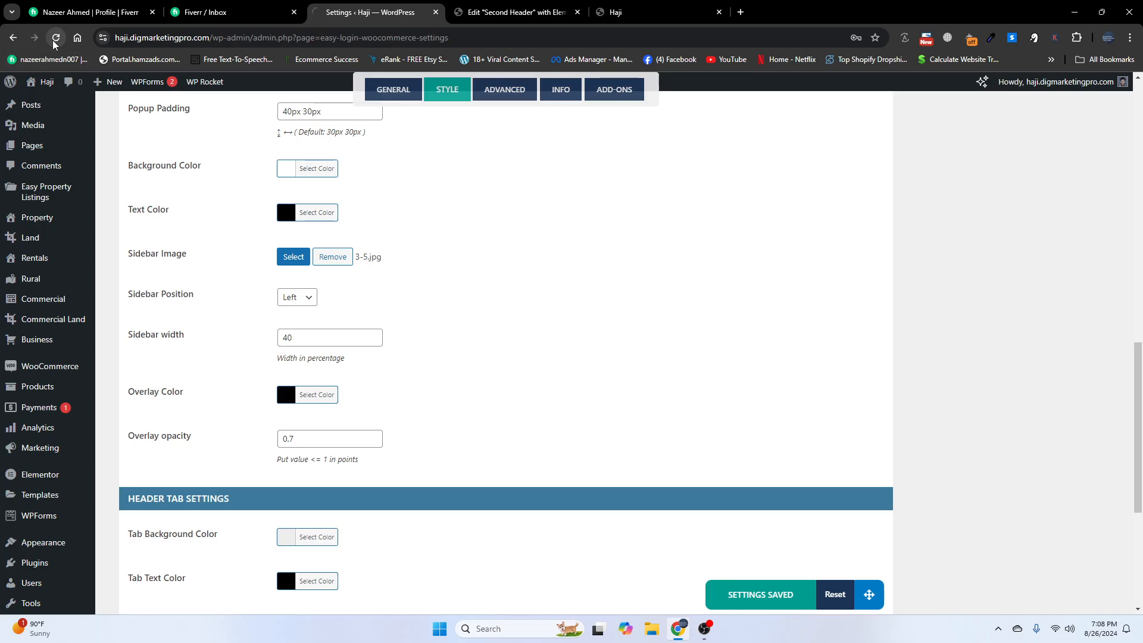
# - Open the popup's STYLE settings and find the Sidebar Image option
pyautogui.scroll(4, 359, 387)
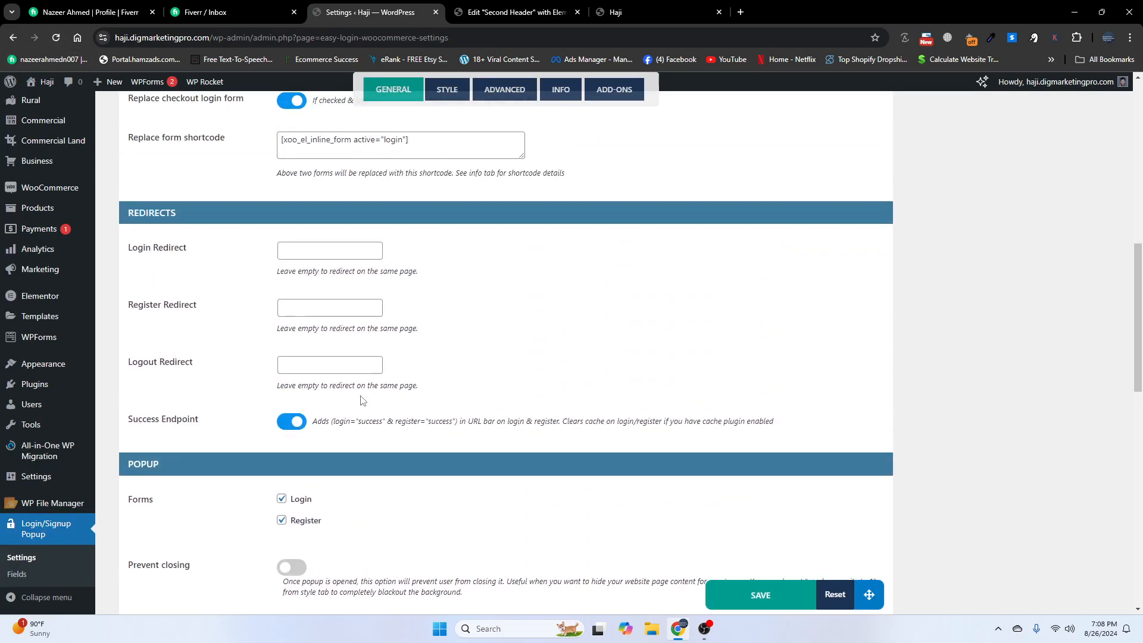
pyautogui.scroll(-5, 360, 399)
pyautogui.scroll(-4, 361, 397)
pyautogui.scroll(9, 361, 398)
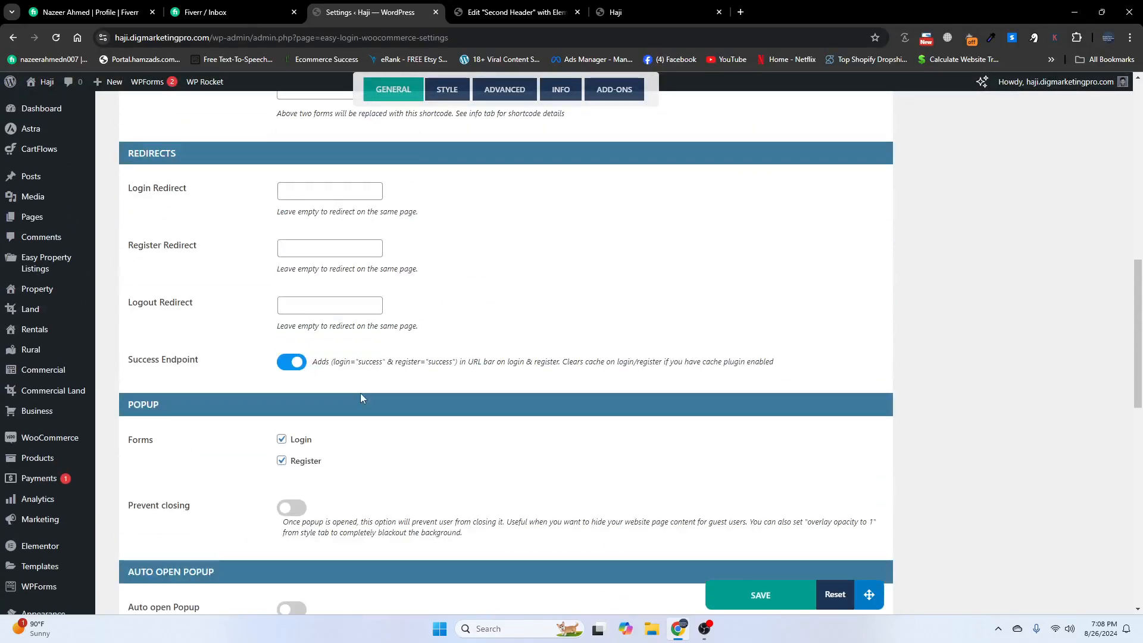
pyautogui.scroll(8, 360, 395)
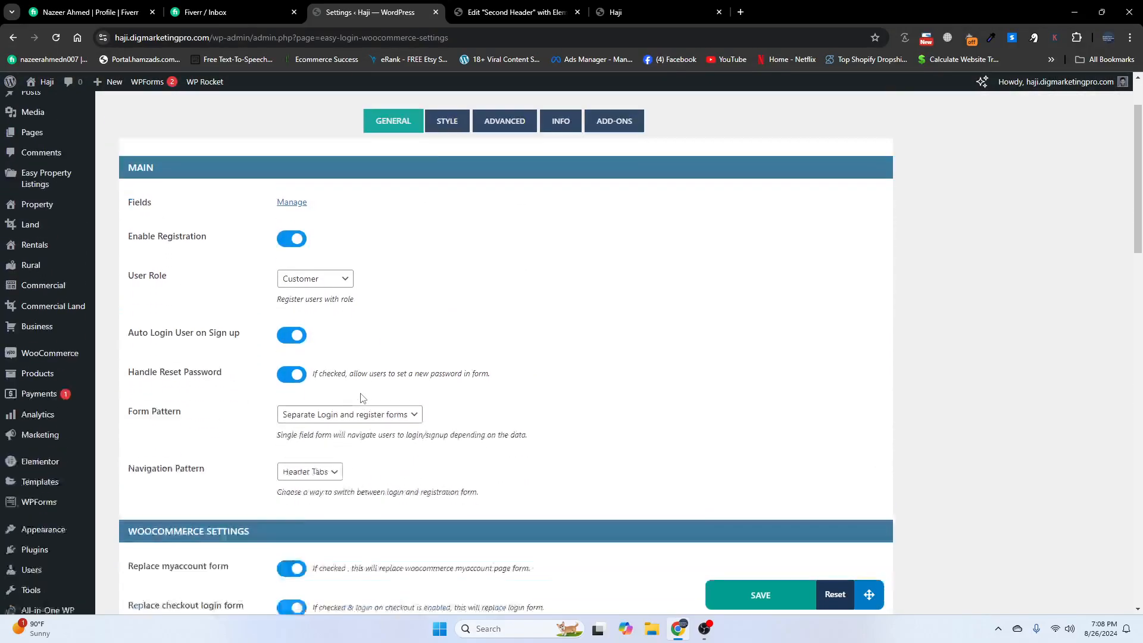
pyautogui.scroll(-16, 361, 398)
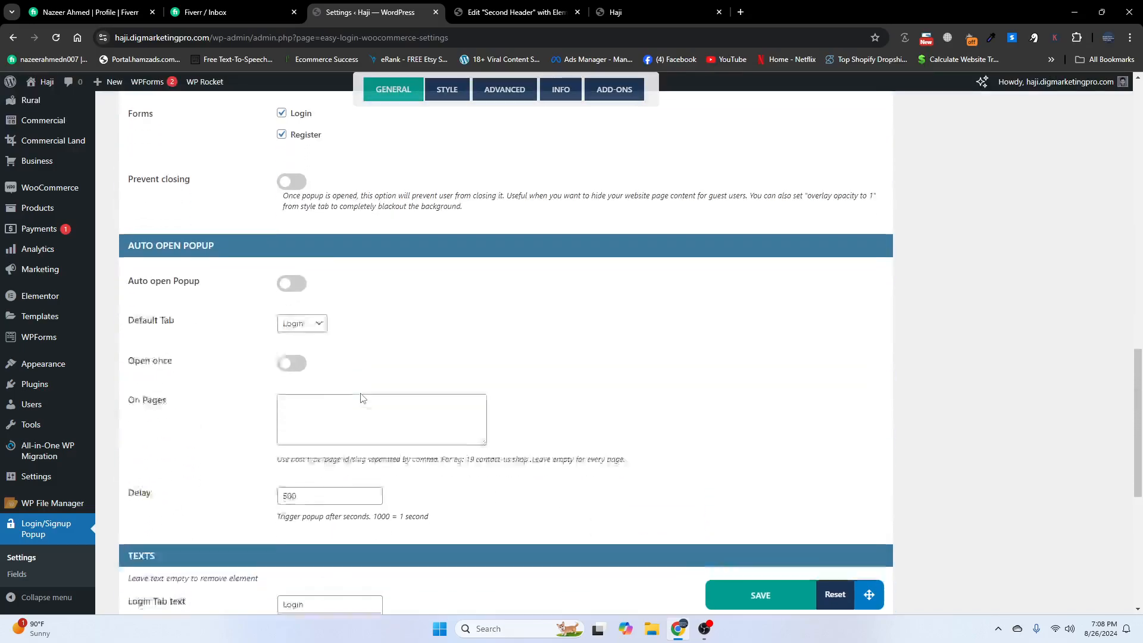
pyautogui.scroll(-4, 360, 382)
pyautogui.scroll(9, 359, 378)
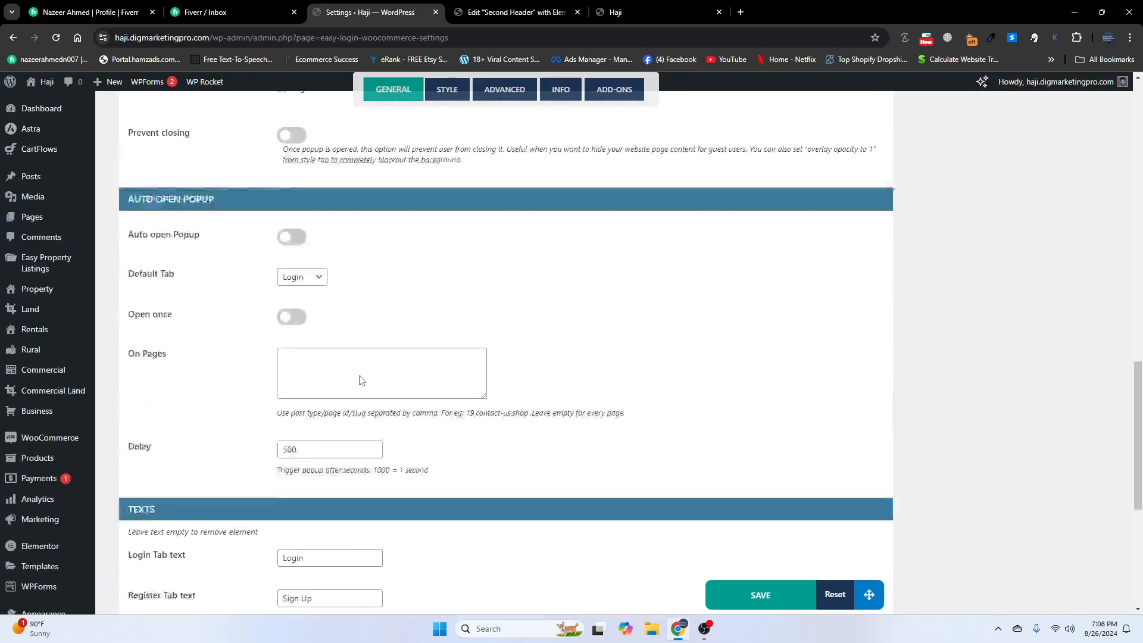
pyautogui.click(441, 93)
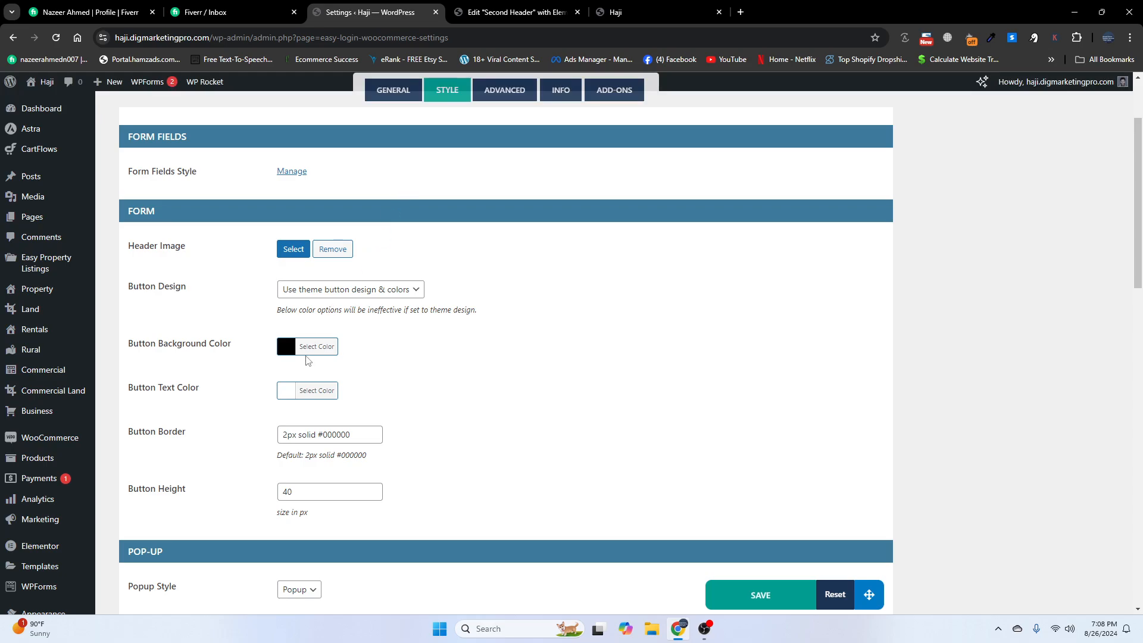
pyautogui.scroll(2, 308, 360)
pyautogui.scroll(-10, 307, 359)
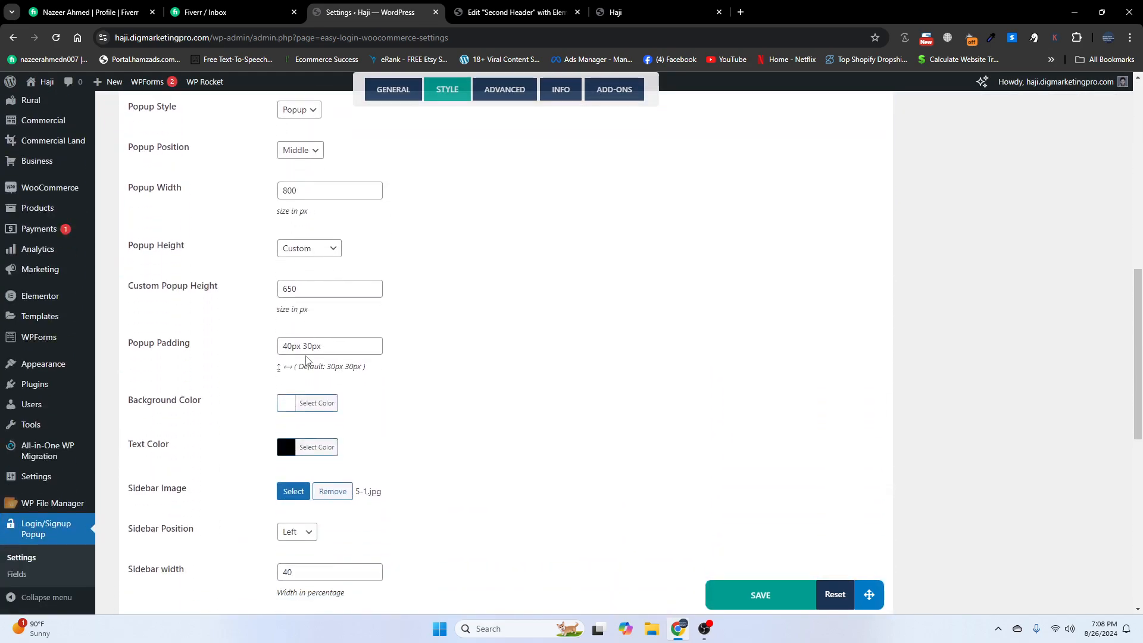
pyautogui.scroll(-2, 306, 359)
# - Set the sidebar image to the nursery photo 4-2.jpg and save the settings
pyautogui.click(293, 373)
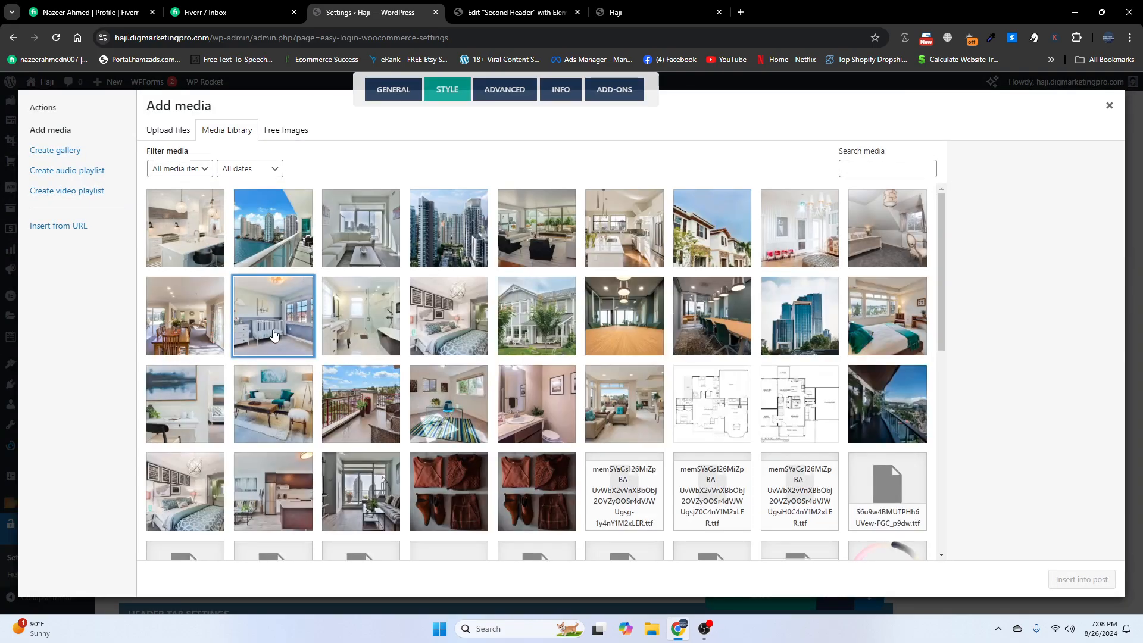
pyautogui.click(273, 333)
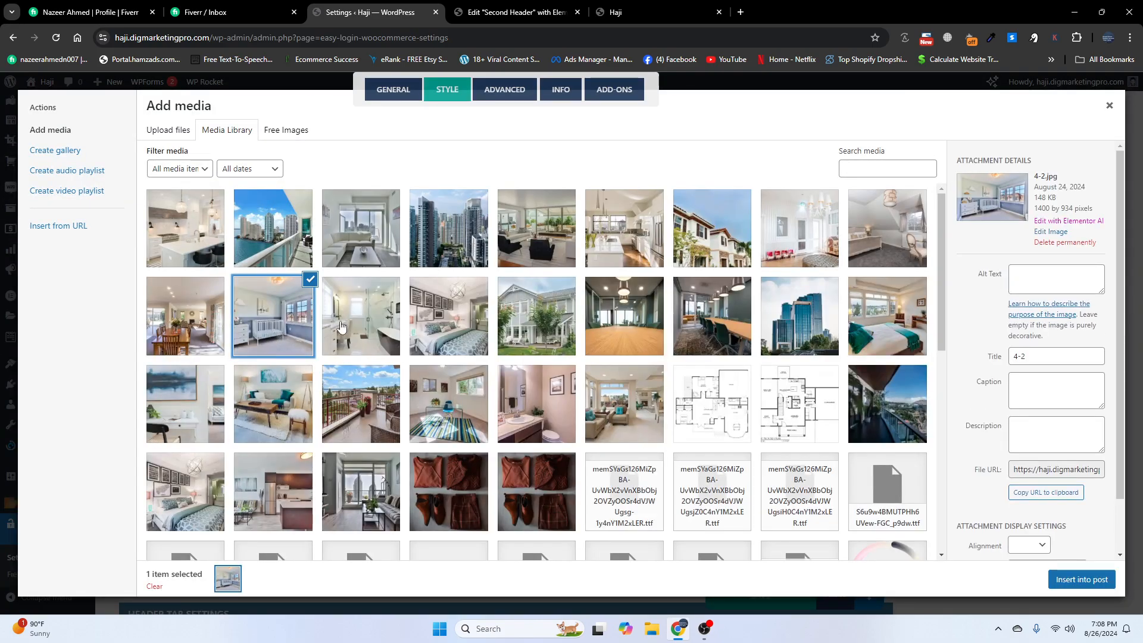
pyautogui.click(1082, 580)
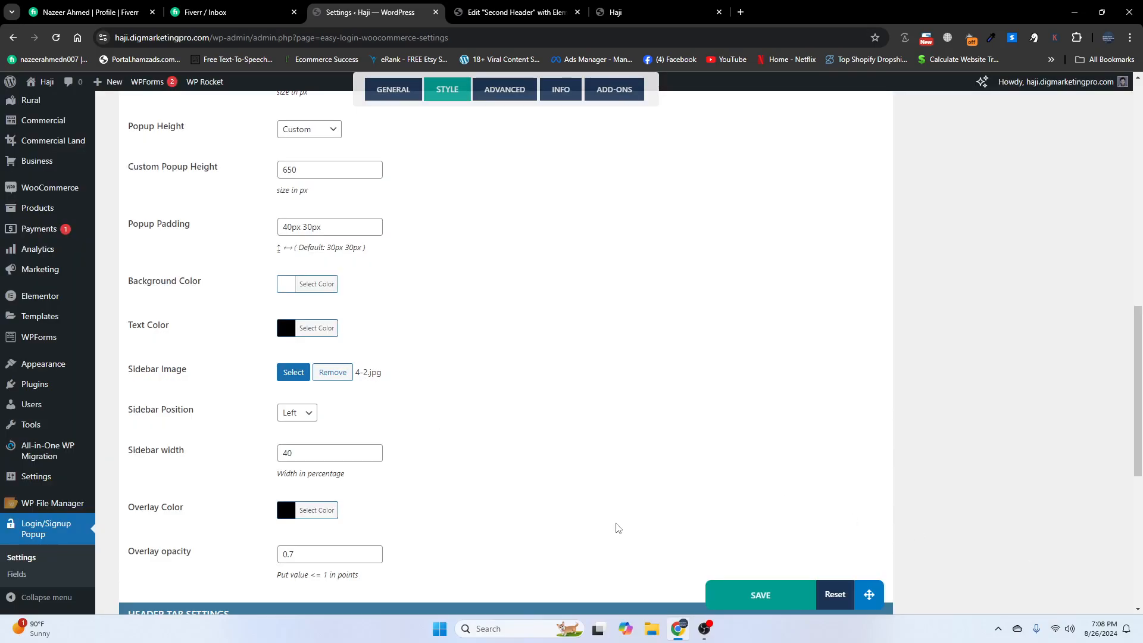
pyautogui.click(739, 604)
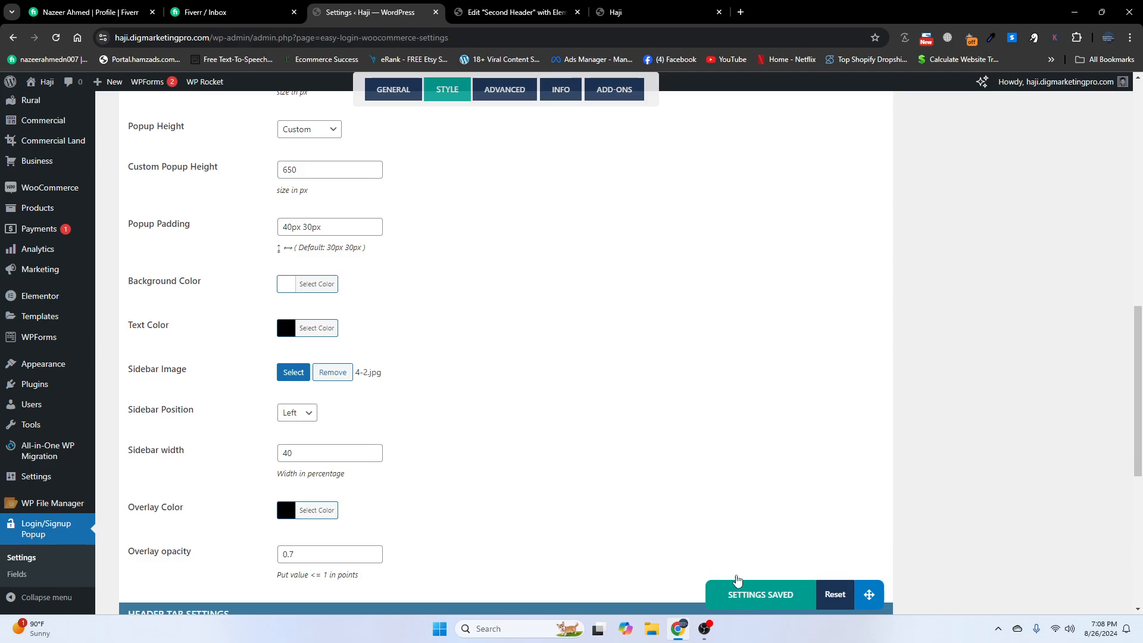
# - Reload the live Haji site, log out, and verify the Login popup shows the nursery image
pyautogui.click(609, 7)
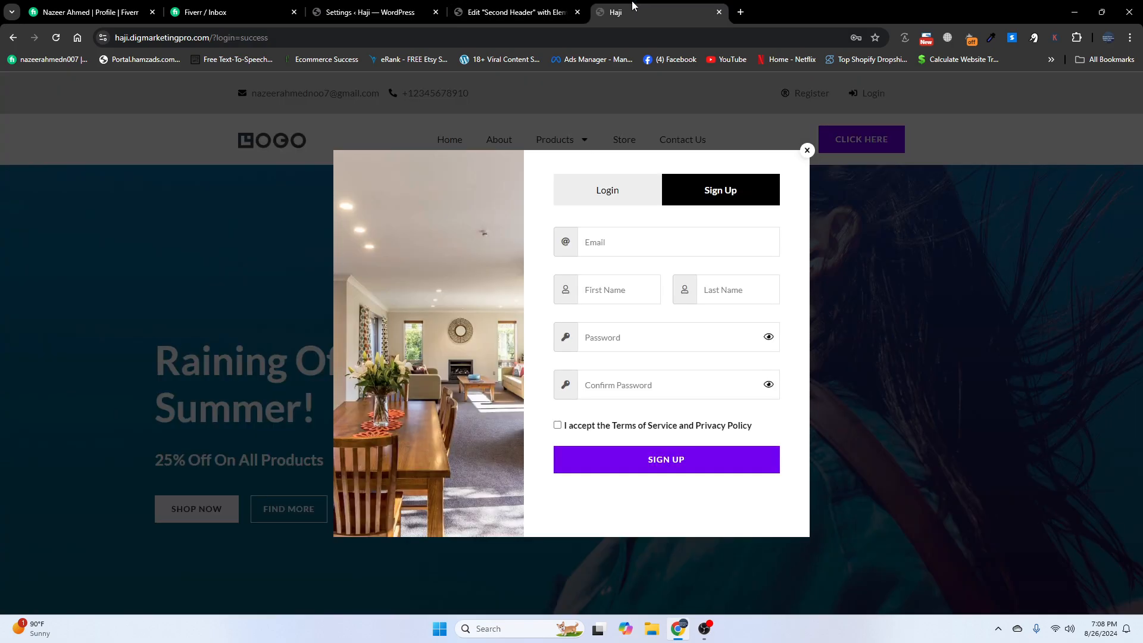
pyautogui.click(56, 38)
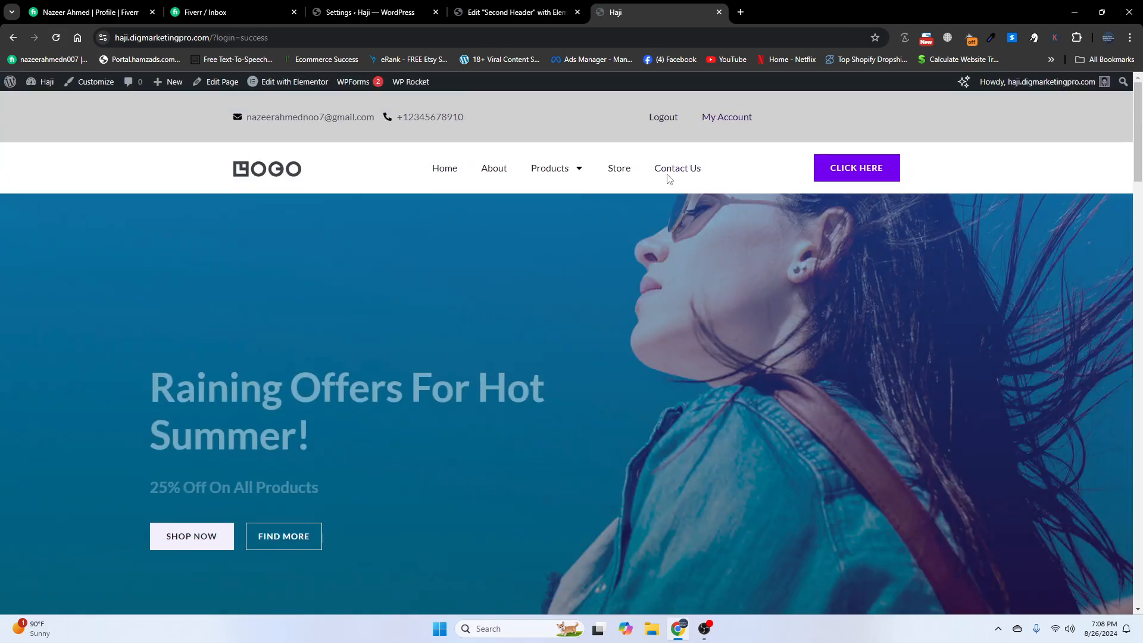
pyautogui.click(667, 119)
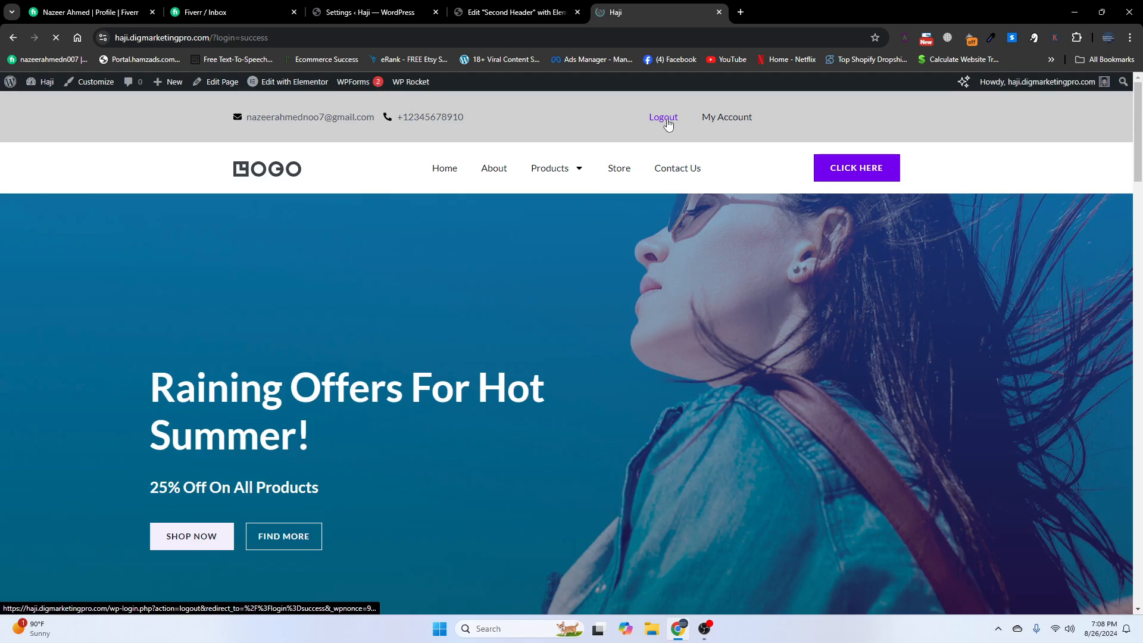
pyautogui.click(868, 95)
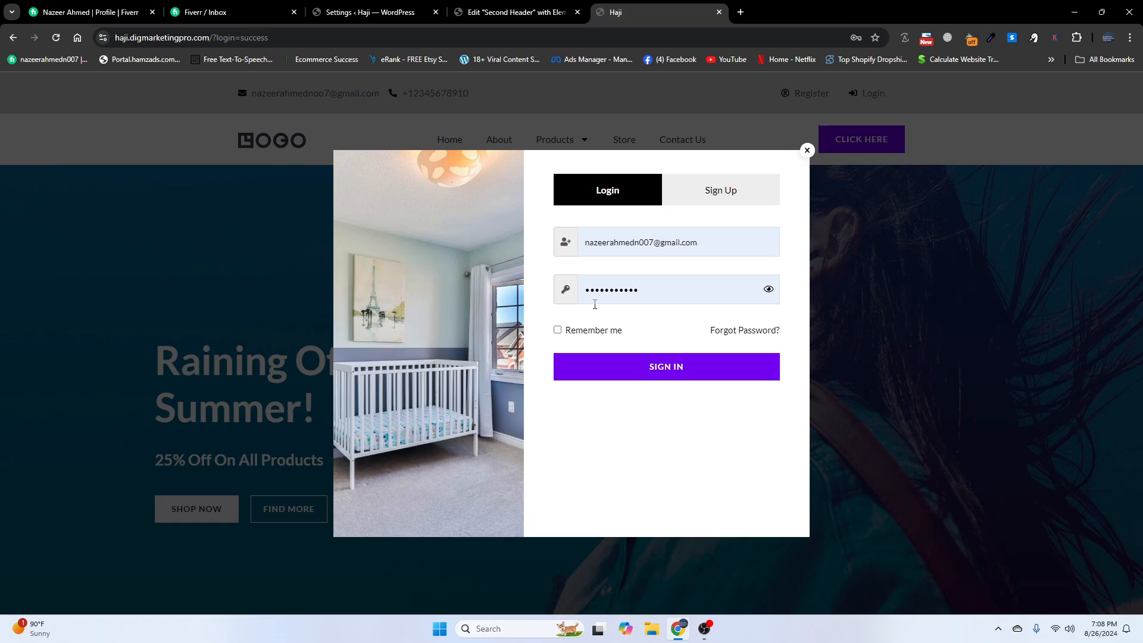
pyautogui.click(808, 150)
pyautogui.click(517, 12)
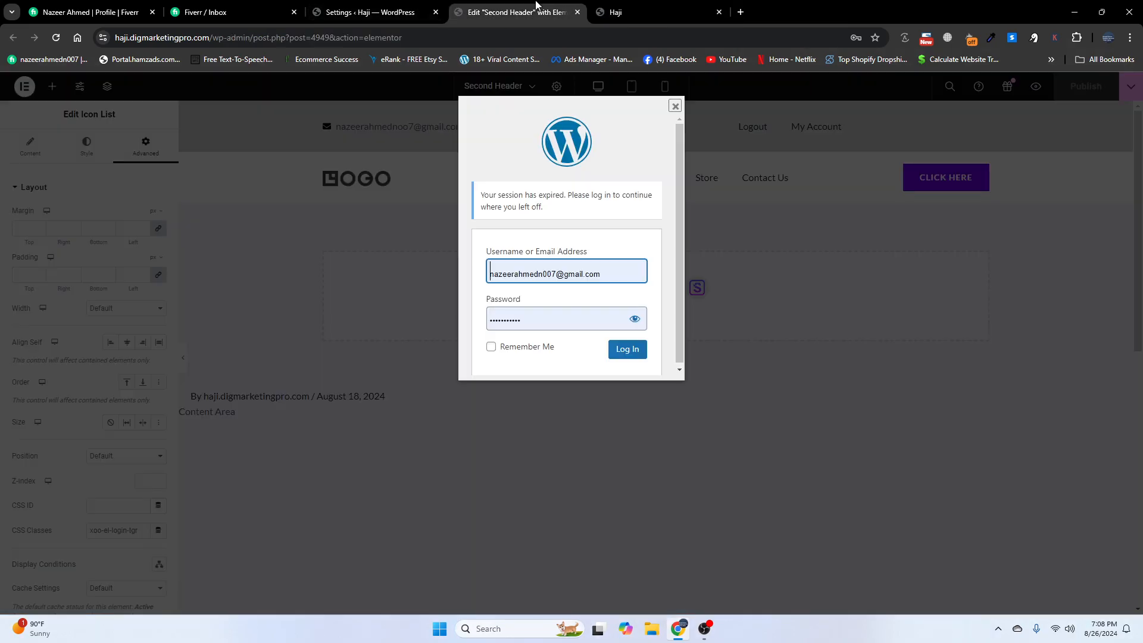
# - Log back in to Elementor and preview the Second Header at tablet and mobile widths
pyautogui.click(630, 351)
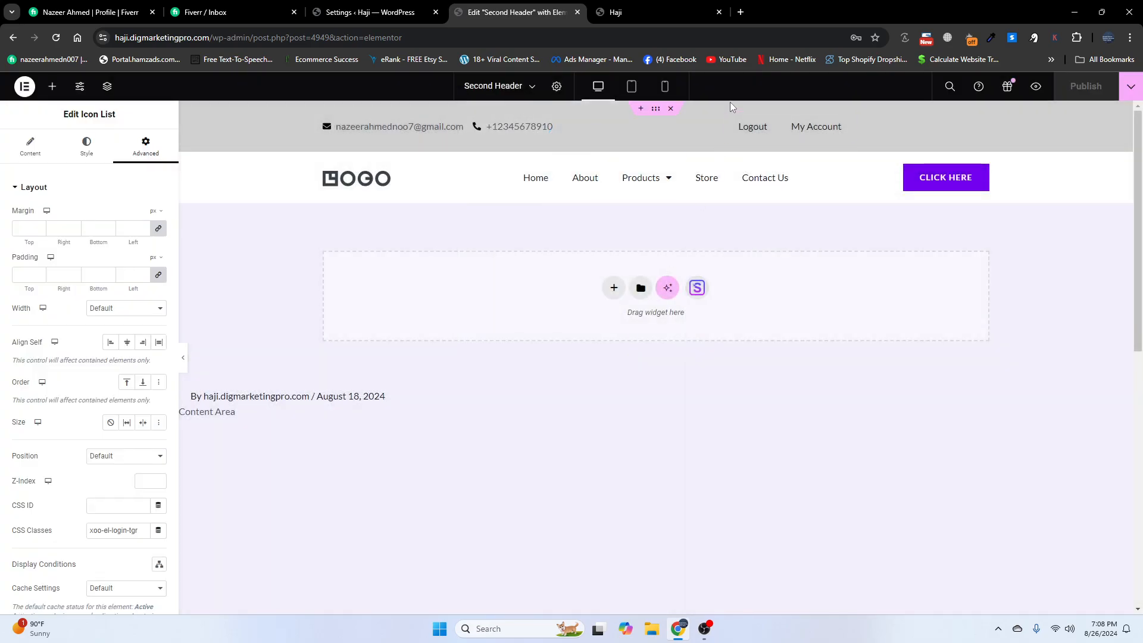
pyautogui.click(631, 87)
pyautogui.click(665, 87)
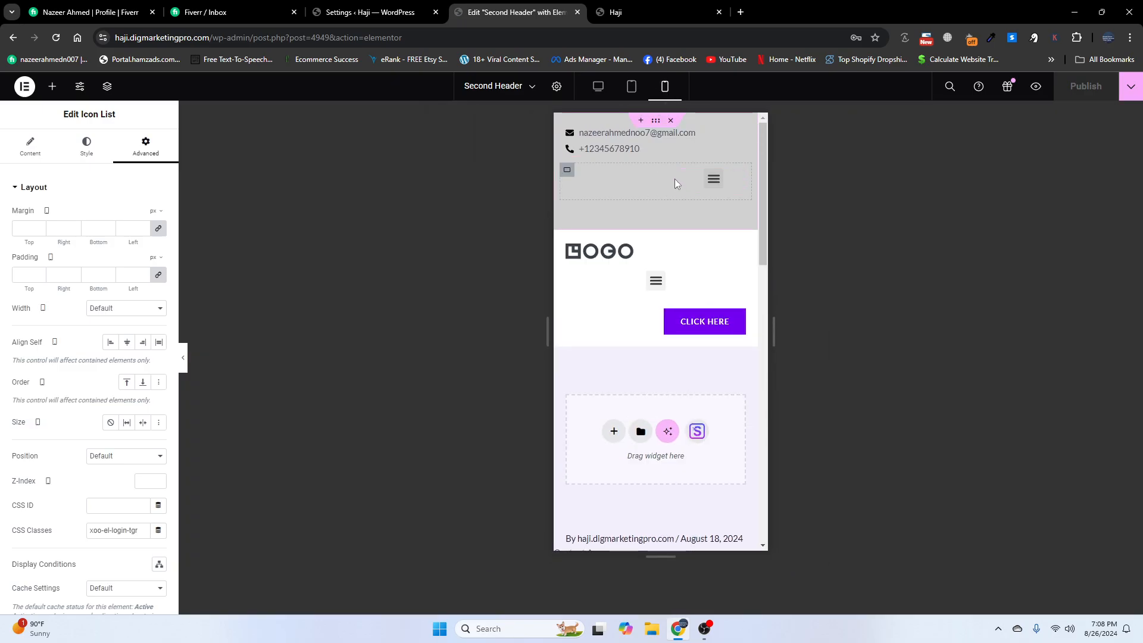
pyautogui.click(649, 12)
pyautogui.rightClick(555, 285)
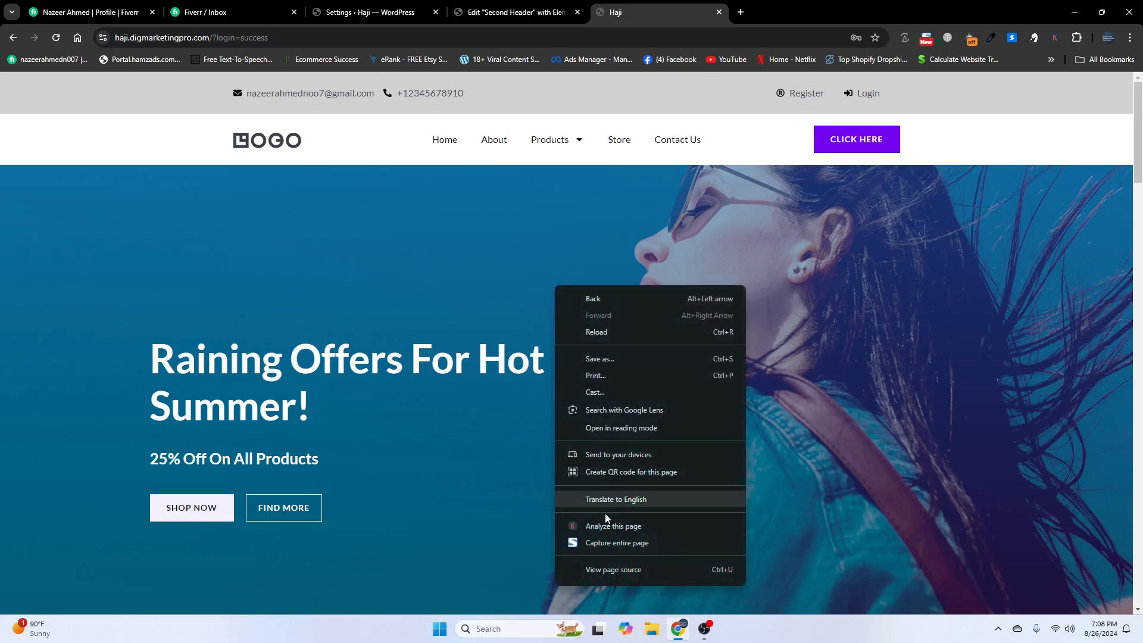
pyautogui.click(599, 580)
pyautogui.moveTo(1138, 243); pyautogui.dragTo(763, 256)
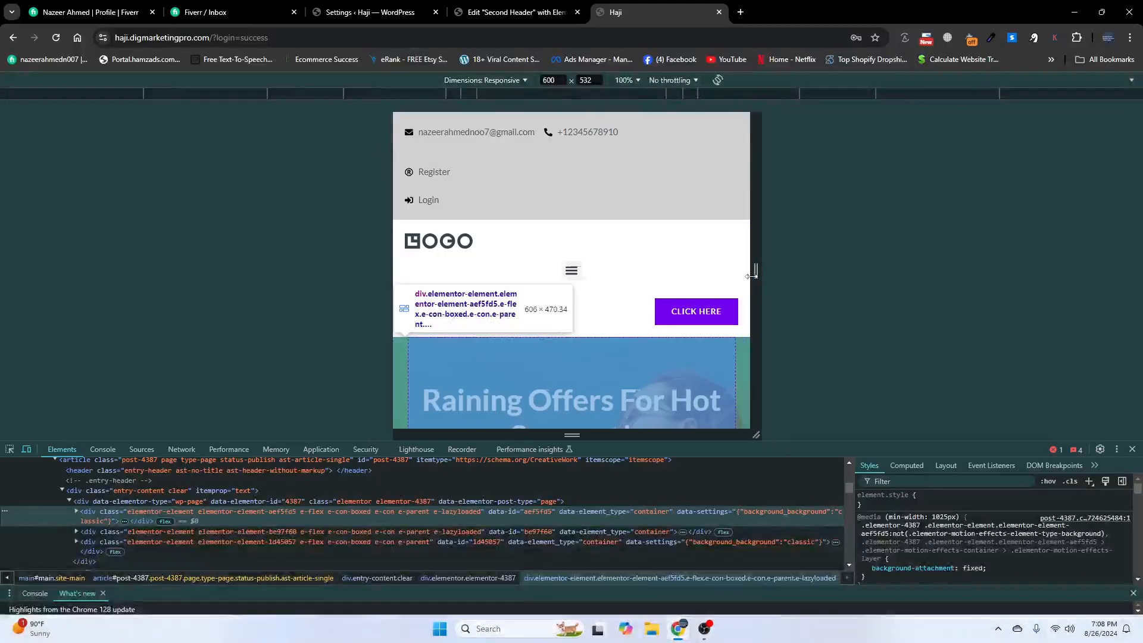
pyautogui.click(1133, 450)
pyautogui.rightClick(765, 279)
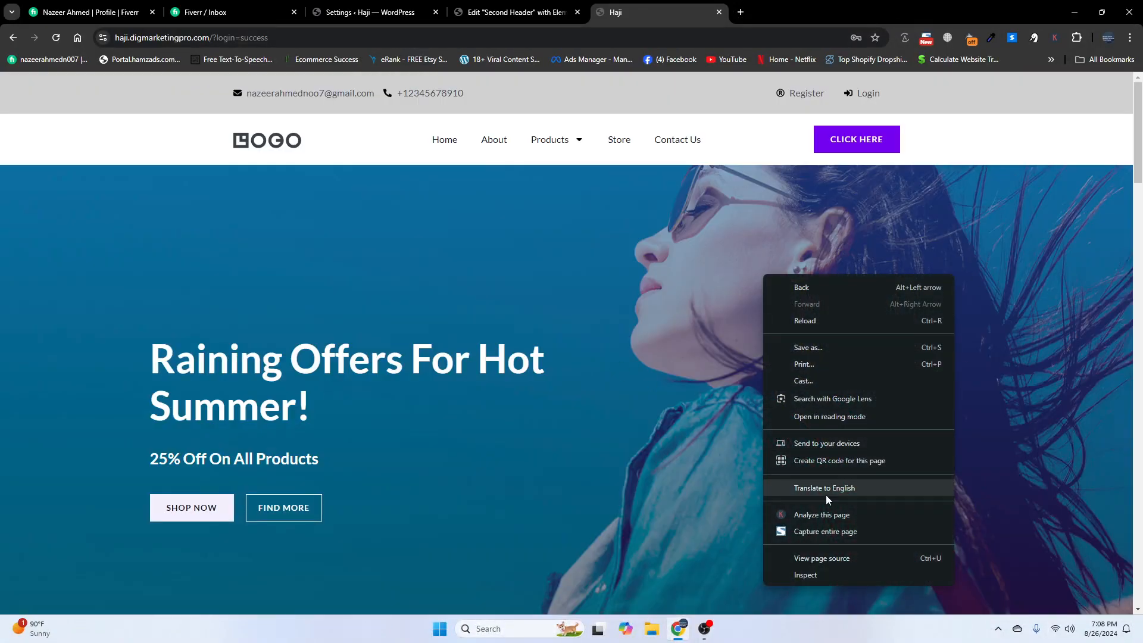
pyautogui.click(808, 573)
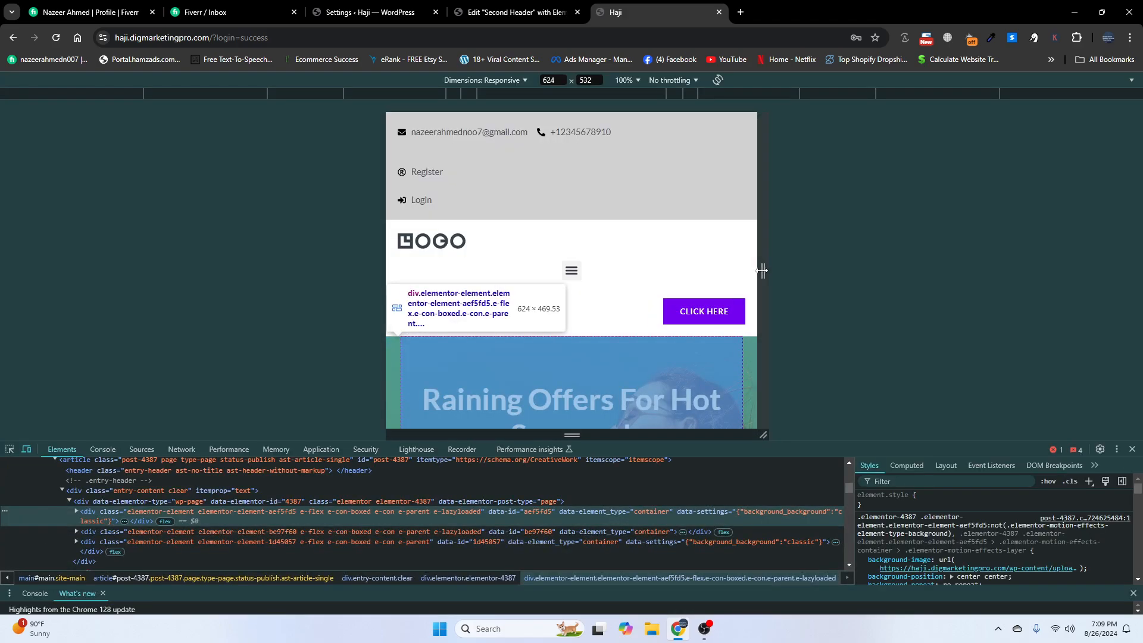
pyautogui.moveTo(763, 271); pyautogui.dragTo(709, 271)
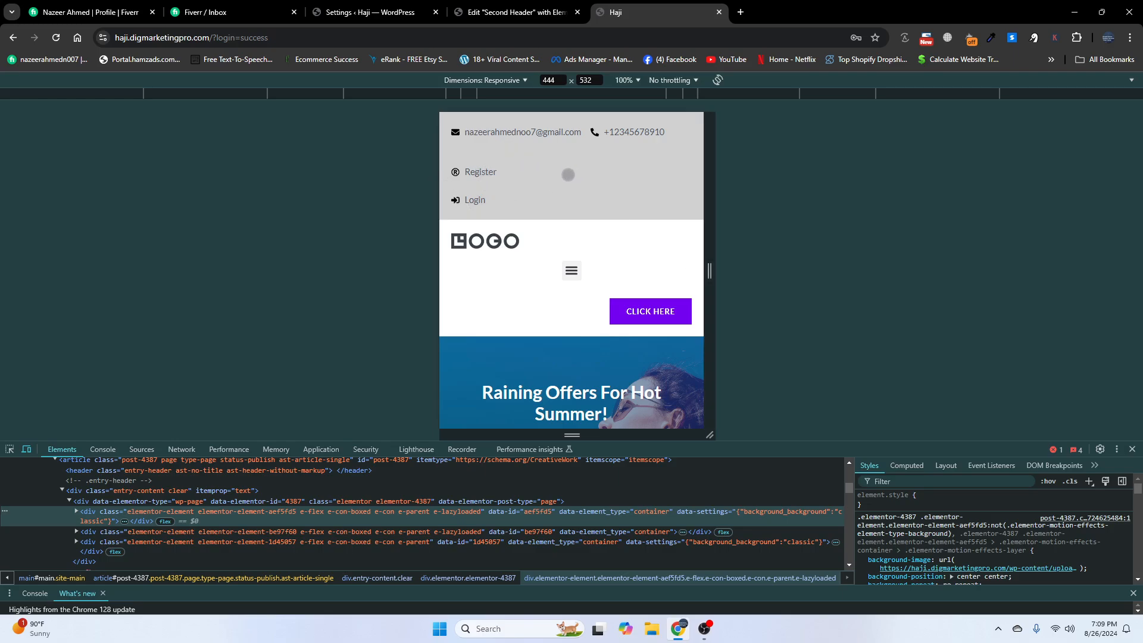
pyautogui.click(475, 200)
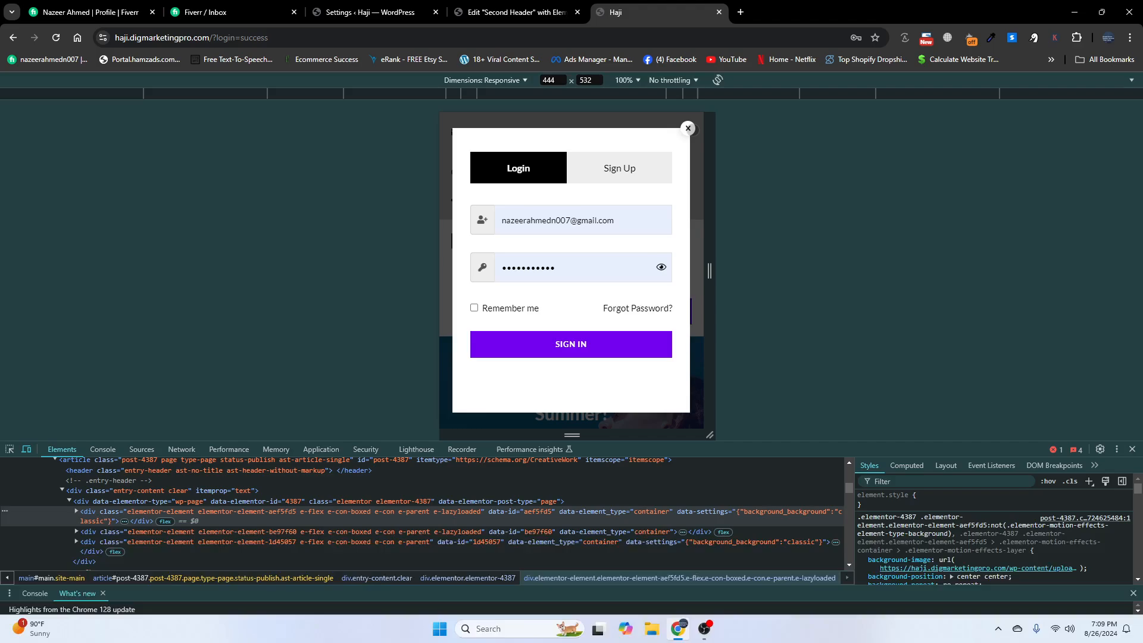
pyautogui.click(688, 128)
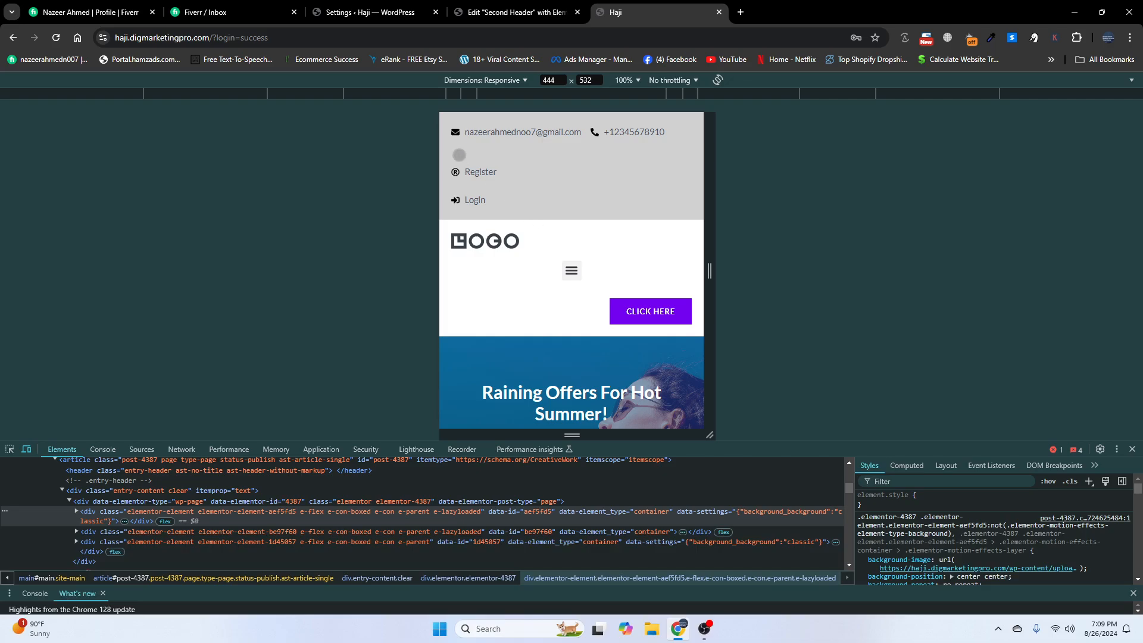
pyautogui.click(485, 172)
pyautogui.scroll(-3, 511, 283)
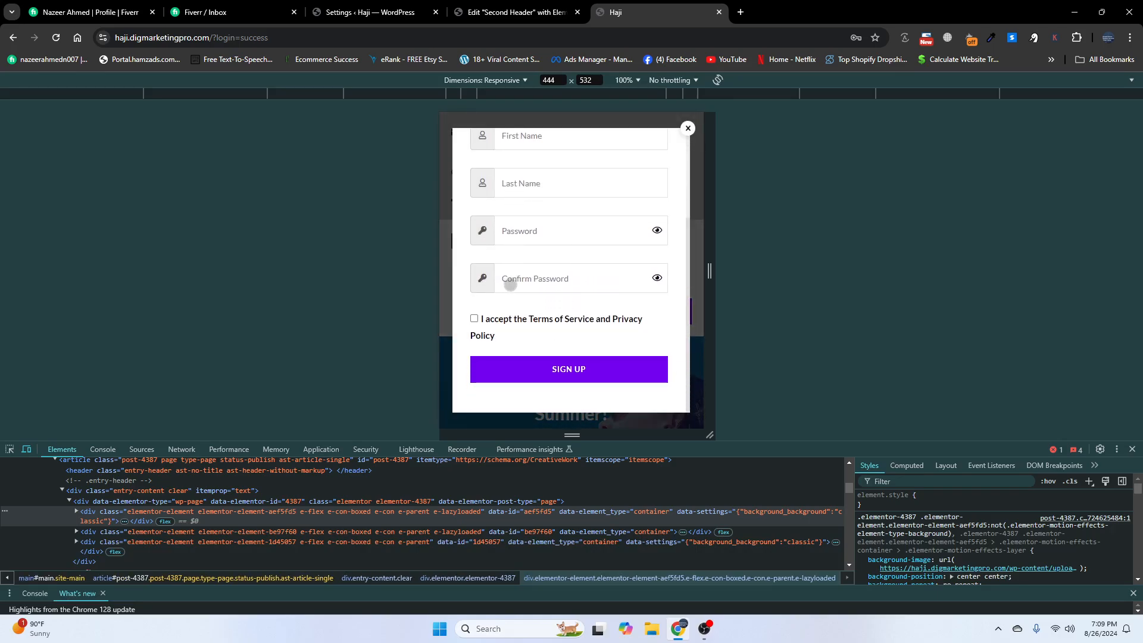
pyautogui.scroll(3, 511, 322)
pyautogui.click(686, 127)
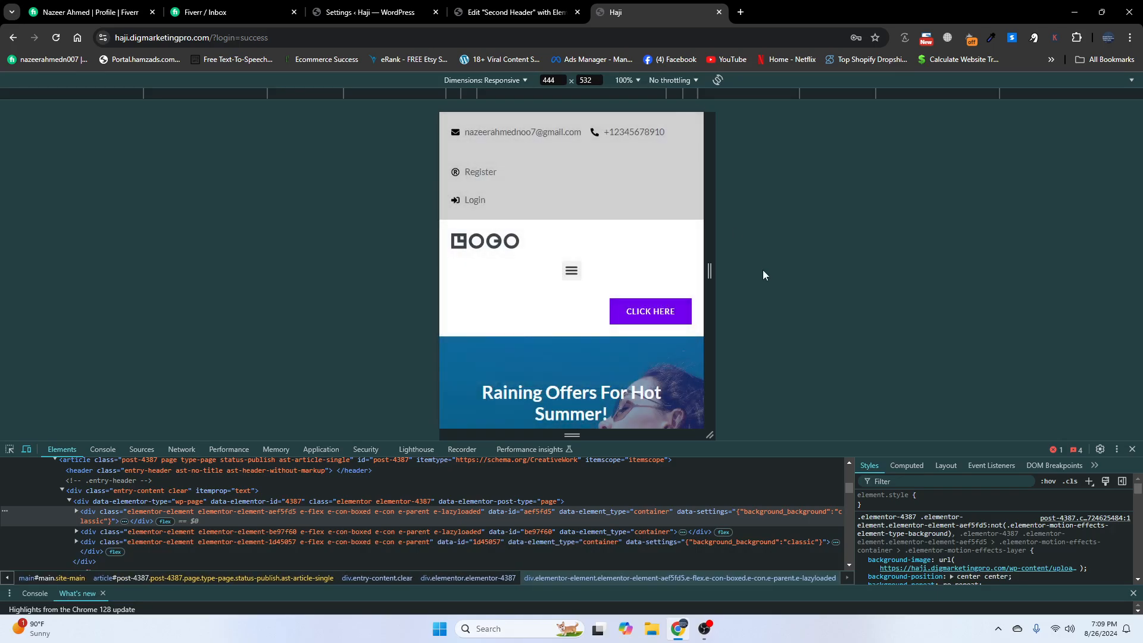
pyautogui.click(1133, 450)
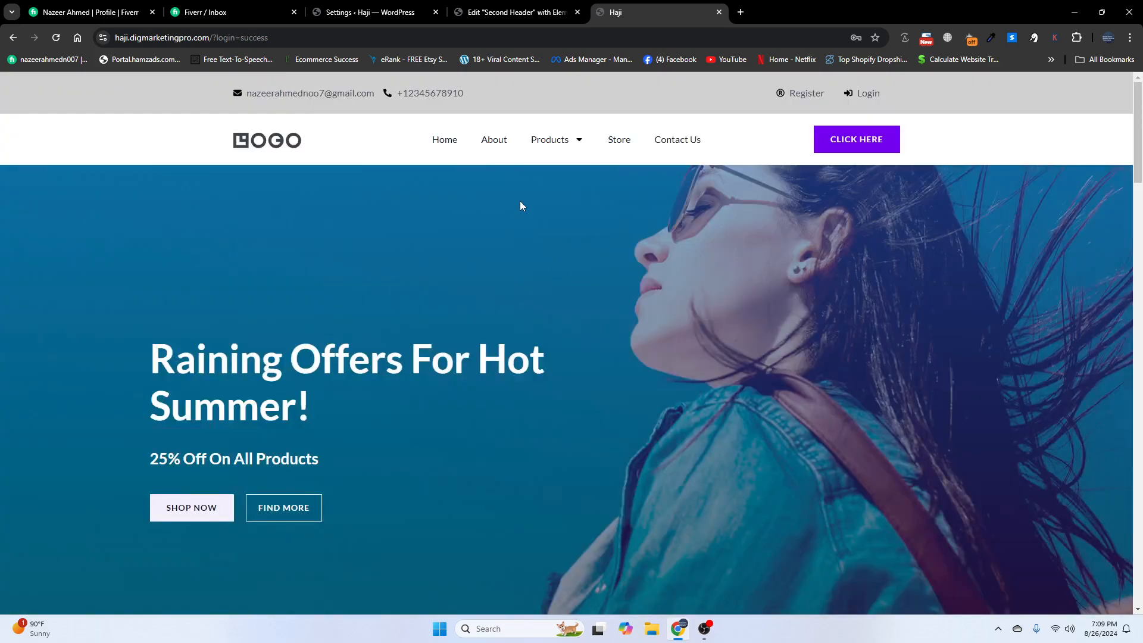